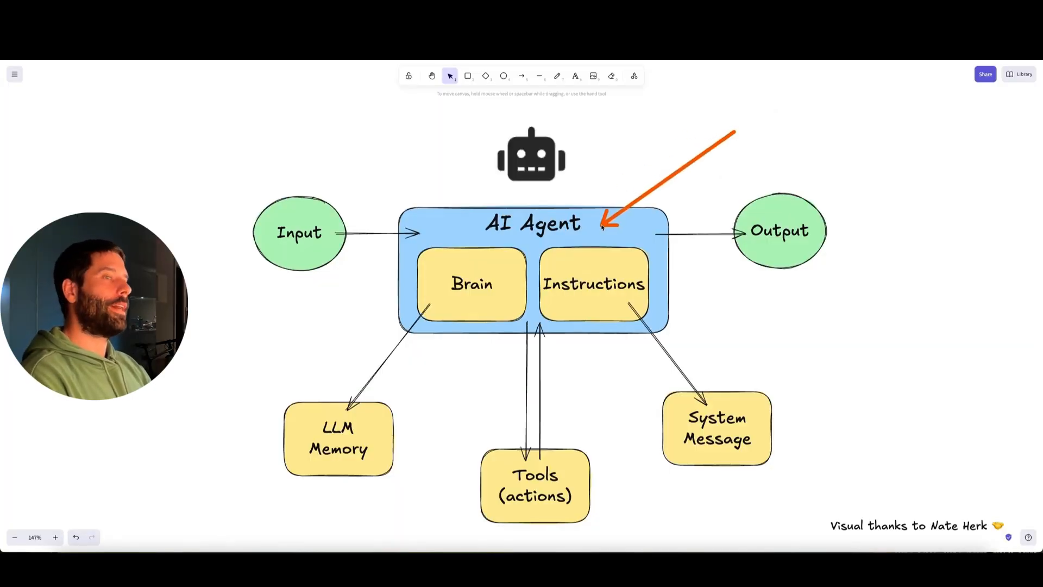
mouse_move(601, 226)
left_mouse_down()
mouse_move(333, 182)
mouse_move(307, 220)
mouse_move(424, 214)
mouse_move(565, 228)
mouse_move(533, 226)
mouse_move(626, 362)
mouse_move(532, 245)
mouse_move(510, 288)
mouse_move(379, 417)
mouse_move(543, 298)
mouse_move(548, 417)
left_mouse_up()
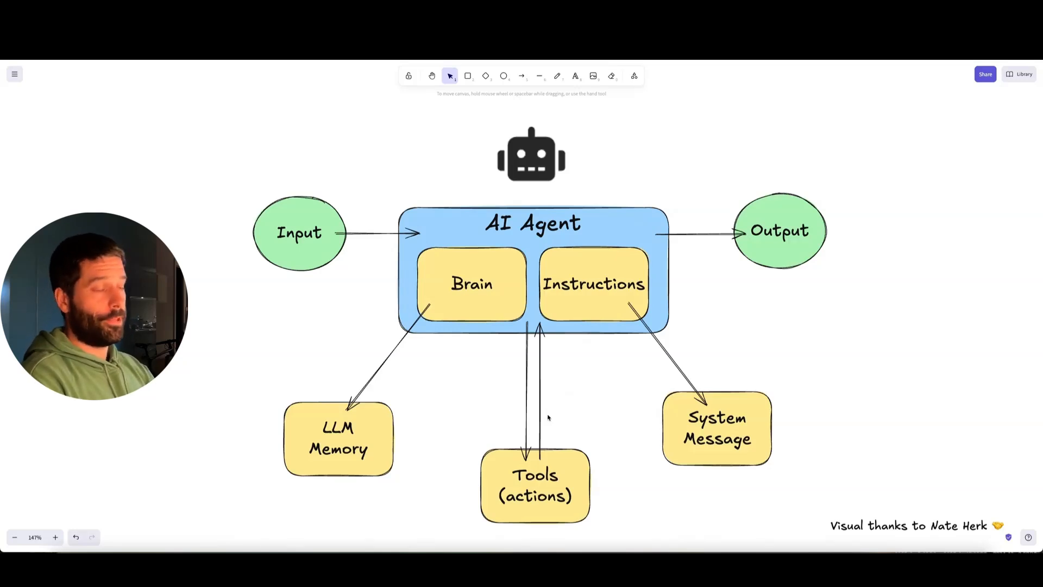
mouse_move(656, 474)
left_mouse_down()
mouse_move(556, 483)
mouse_move(555, 301)
mouse_move(665, 367)
mouse_move(699, 415)
mouse_move(646, 286)
mouse_move(610, 307)
mouse_move(593, 259)
mouse_move(602, 301)
mouse_move(611, 291)
mouse_move(571, 459)
mouse_move(571, 298)
mouse_move(579, 308)
mouse_move(633, 239)
mouse_move(762, 242)
left_mouse_up()
mouse_move(758, 280)
left_mouse_down()
mouse_move(663, 292)
mouse_move(608, 331)
left_mouse_up()
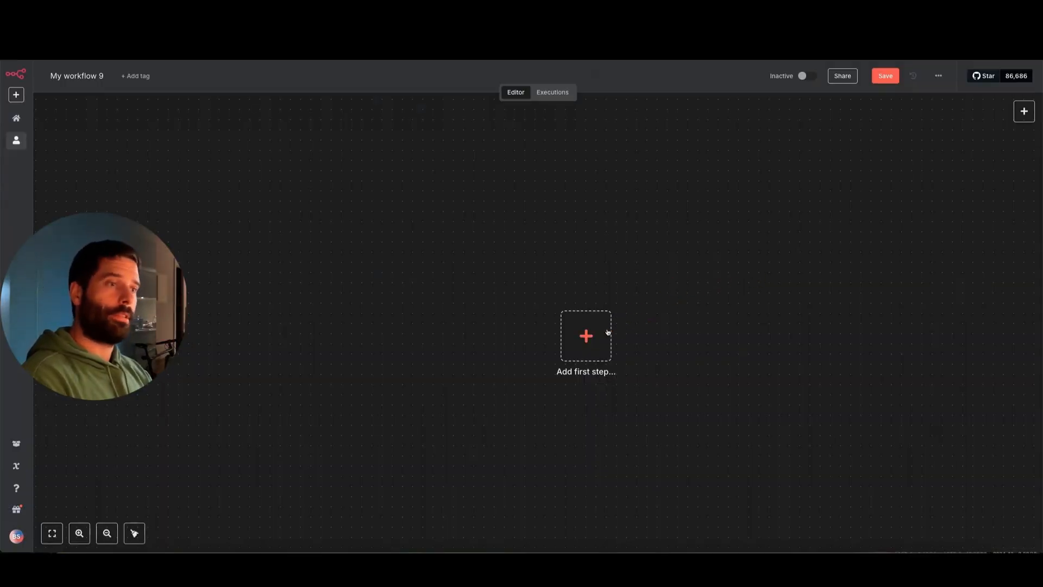
Step: Add a Chat Trigger as the workflow's first node, return to the canvas and save the workflow
left_click(593, 338)
left_click_drag(738, 273, 886, 153)
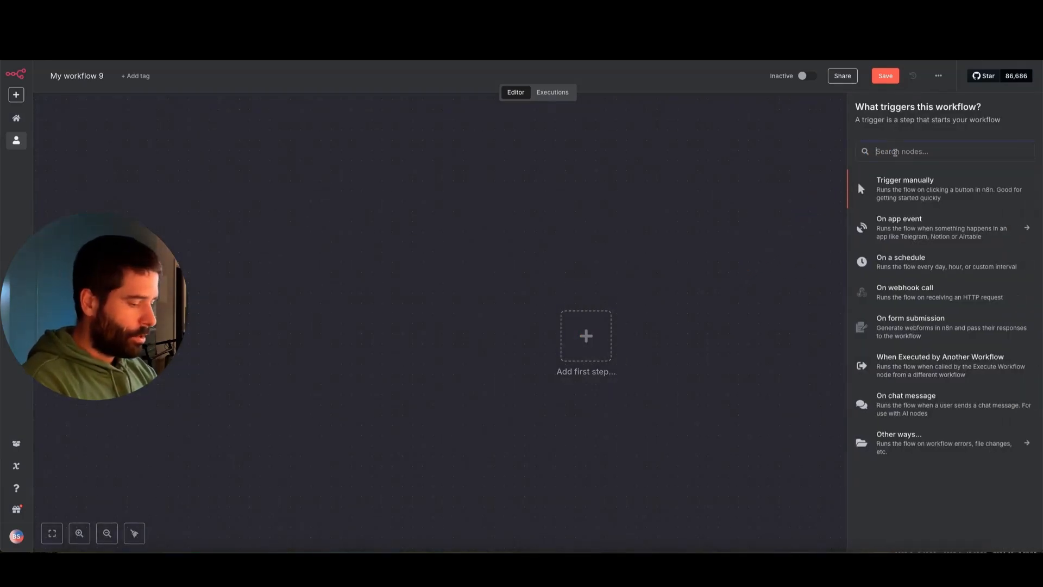
type("chat")
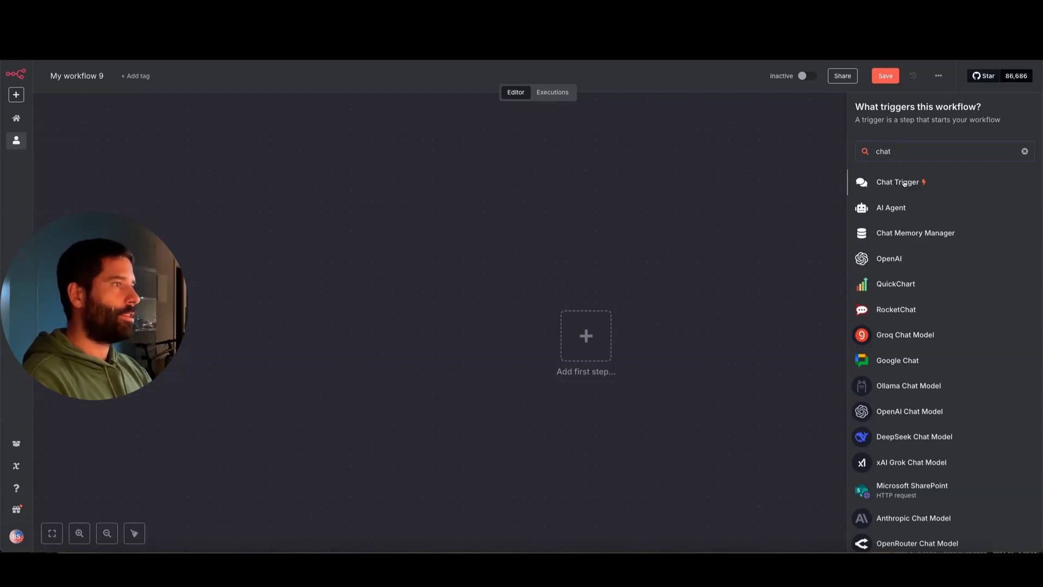
left_click(897, 182)
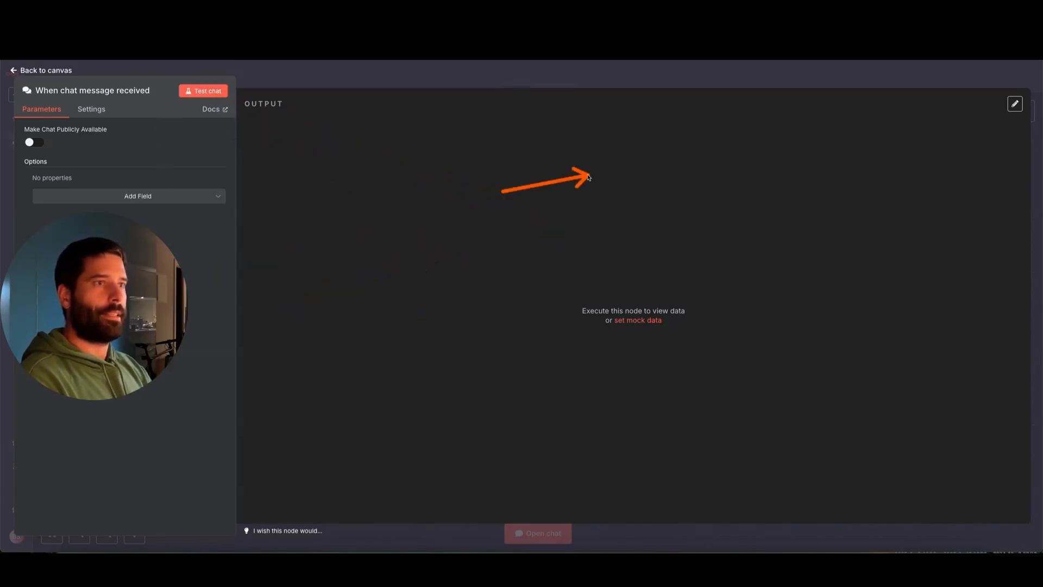
left_click(607, 71)
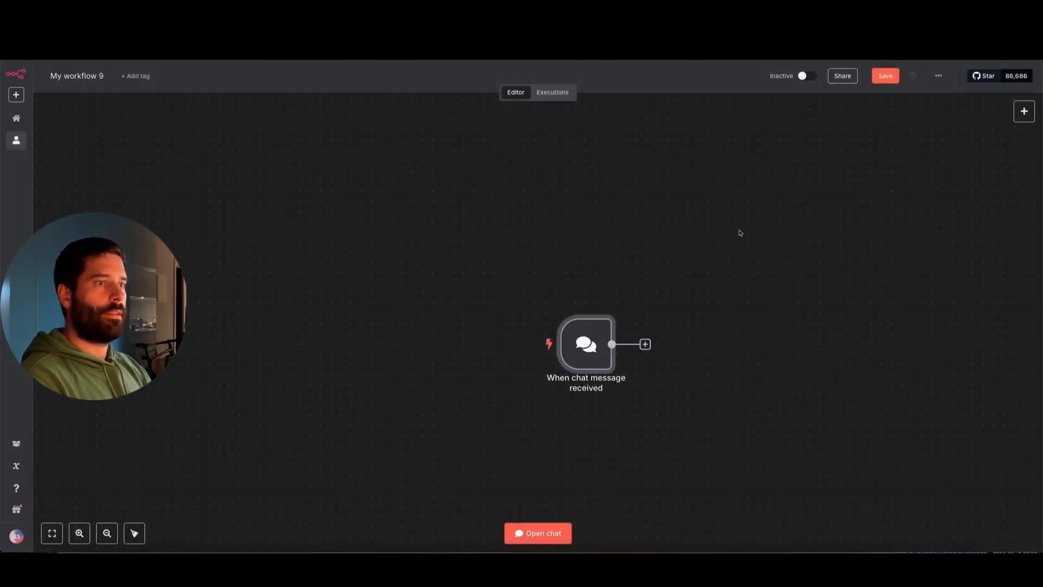
key("ctrl+s")
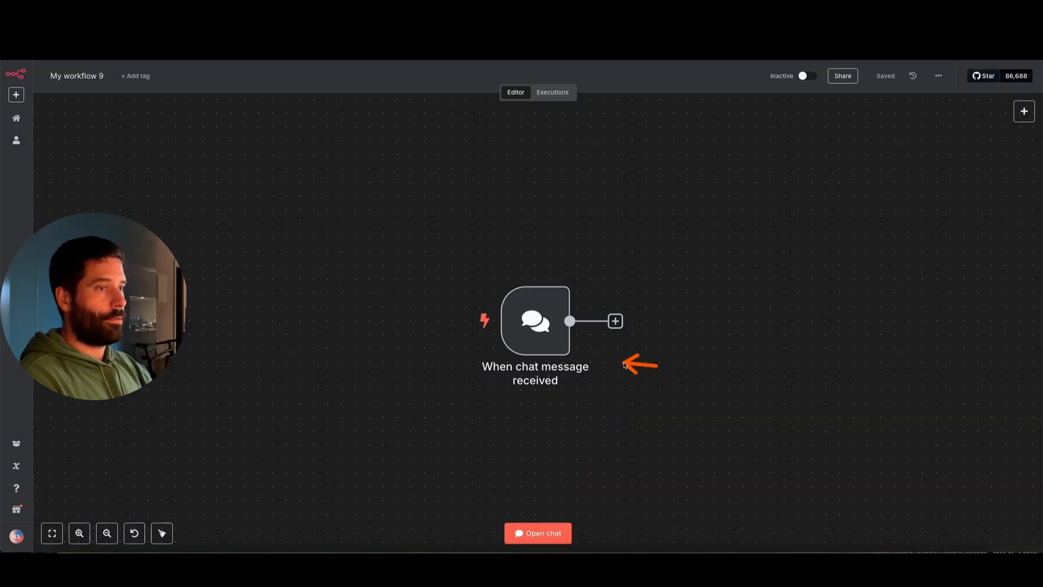
Step: Open the workflow's test chat and send the message "hi there"
left_click(552, 532)
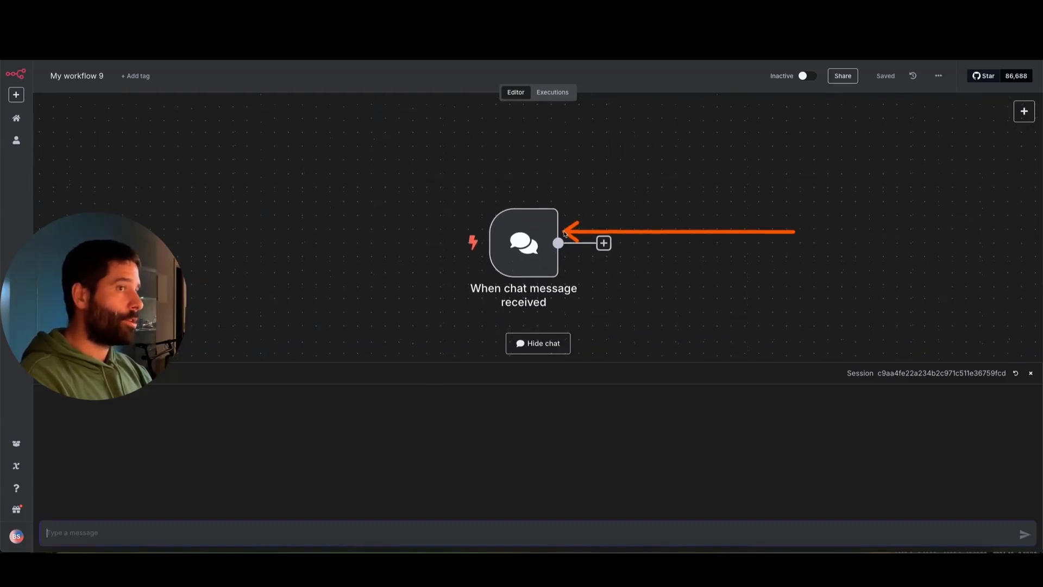
left_click(314, 534)
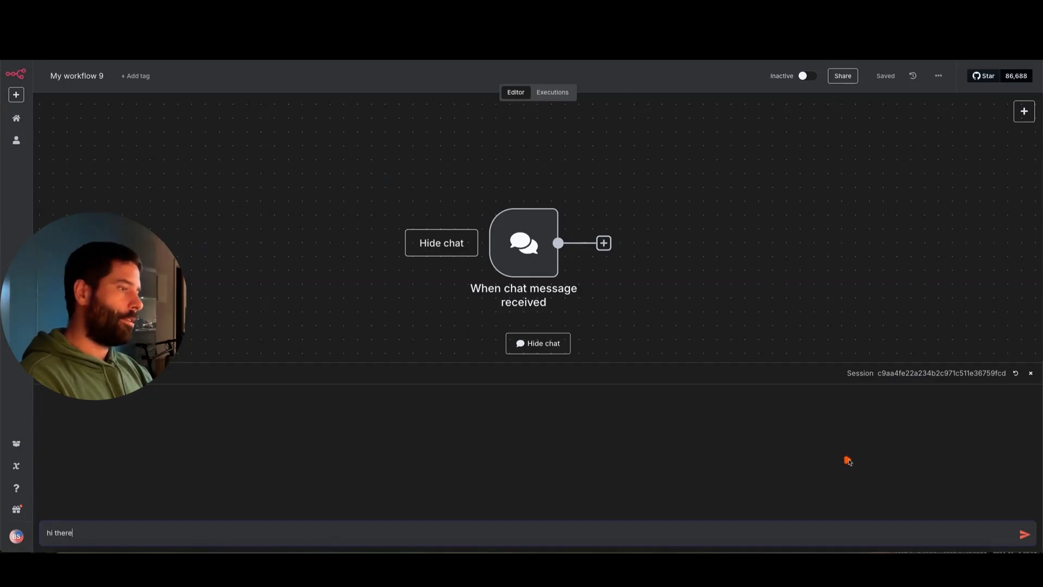
left_click(1023, 536)
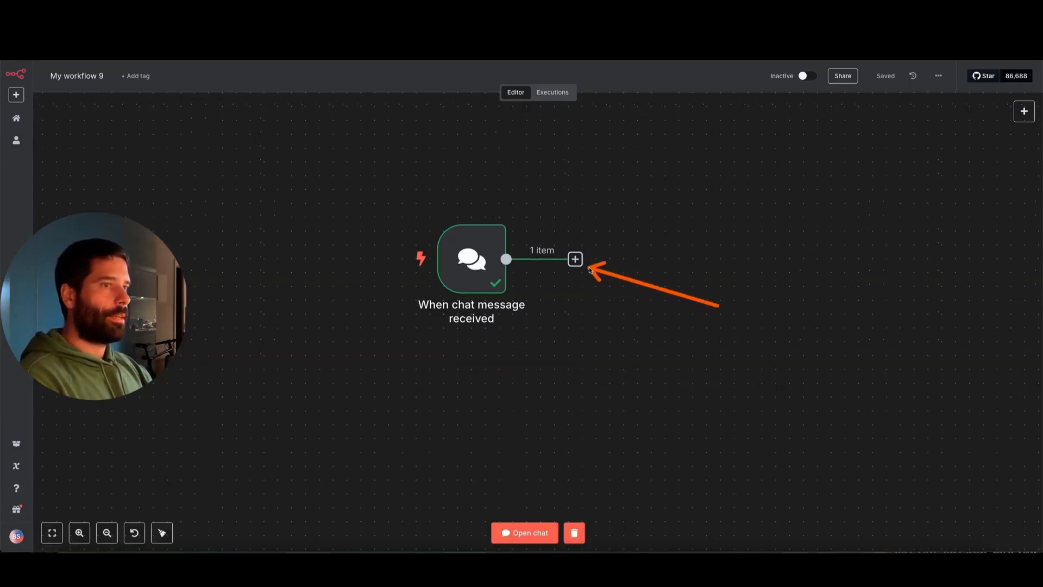
Step: Connect an AI Agent node from the Advanced AI category after the chat trigger and return to the canvas
left_click(576, 260)
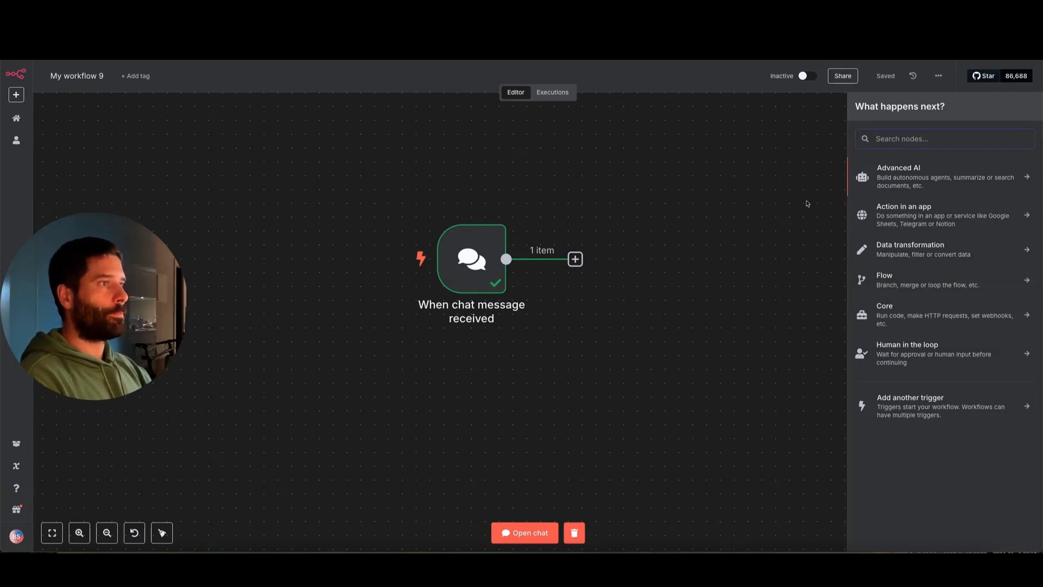
left_click_drag(765, 221, 903, 177)
mouse_move(766, 220)
left_mouse_down()
mouse_move(489, 260)
mouse_move(580, 258)
mouse_move(926, 182)
mouse_move(884, 180)
left_mouse_up()
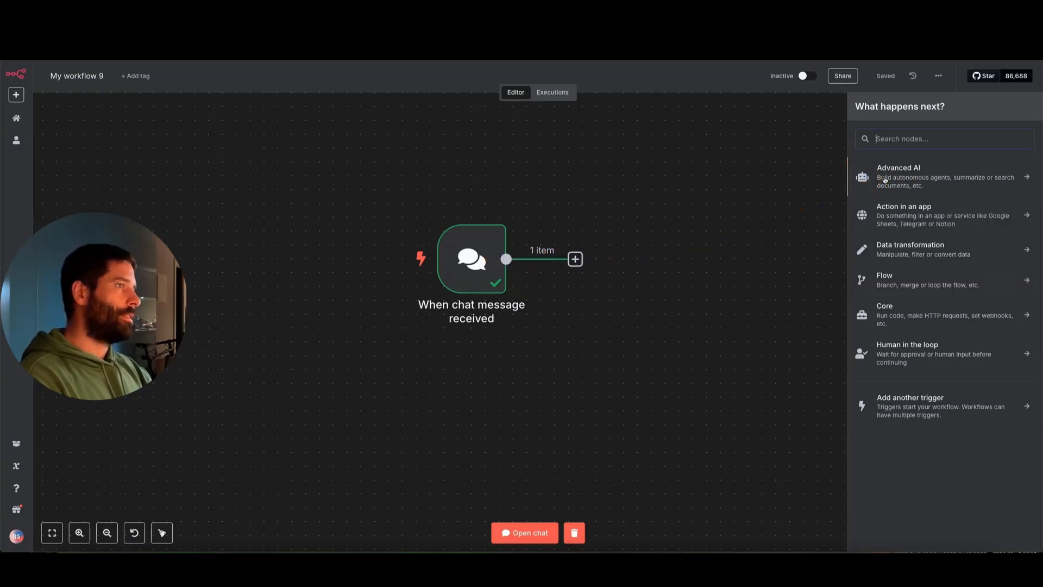
left_click(893, 178)
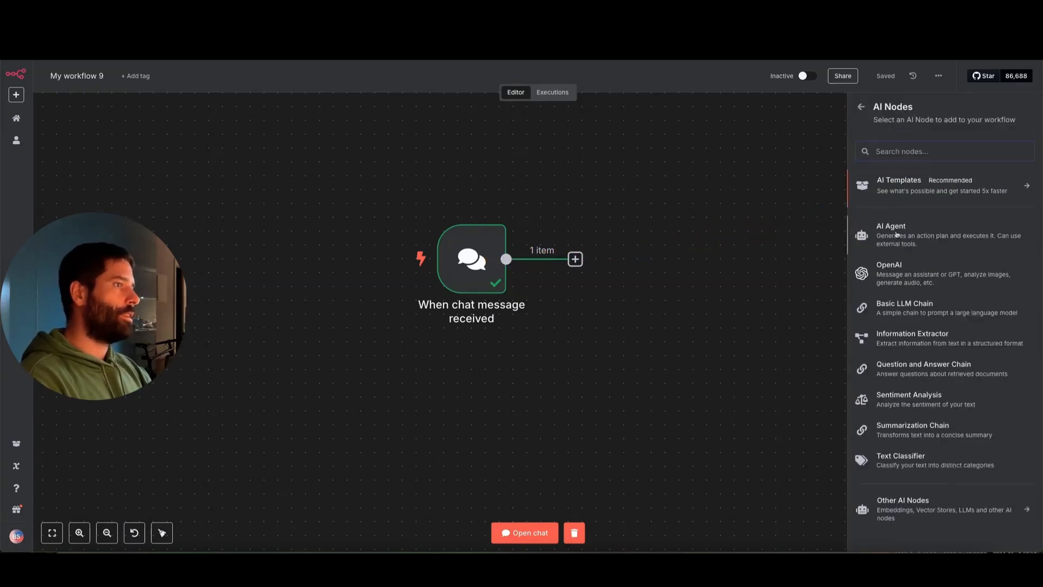
left_click_drag(770, 265, 879, 225)
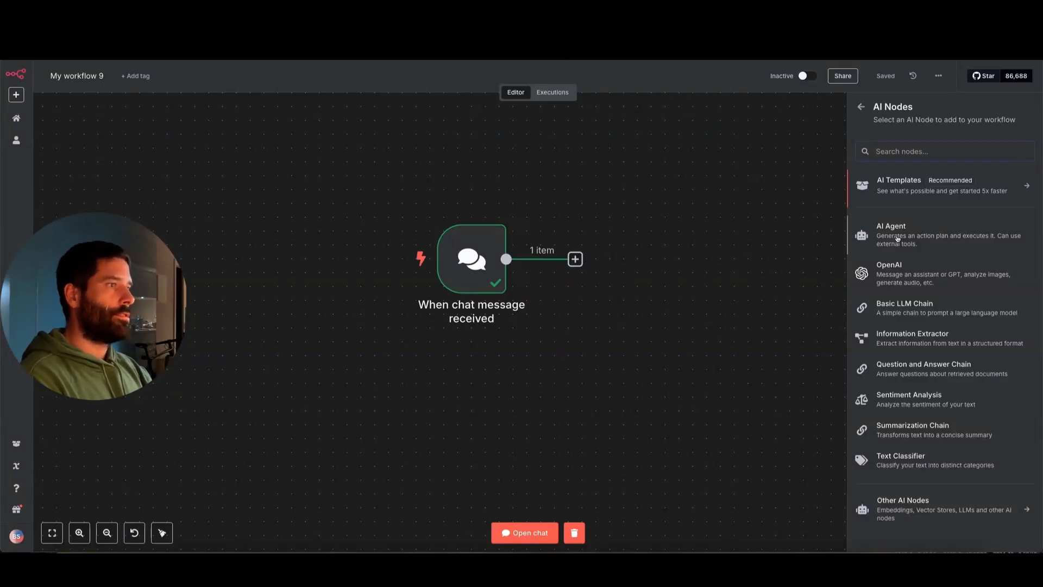
left_click(897, 238)
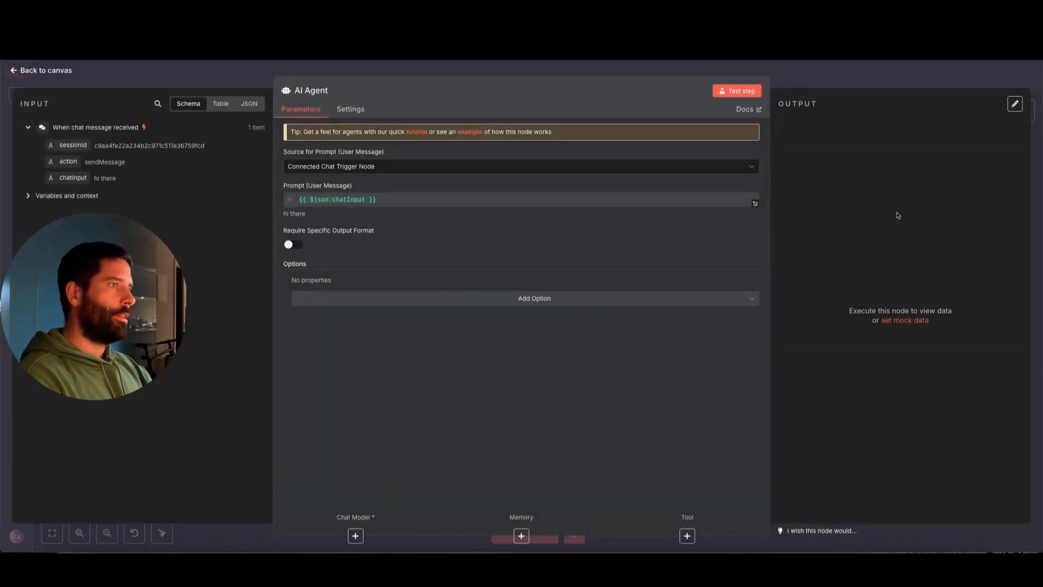
left_click_drag(899, 221, 834, 84)
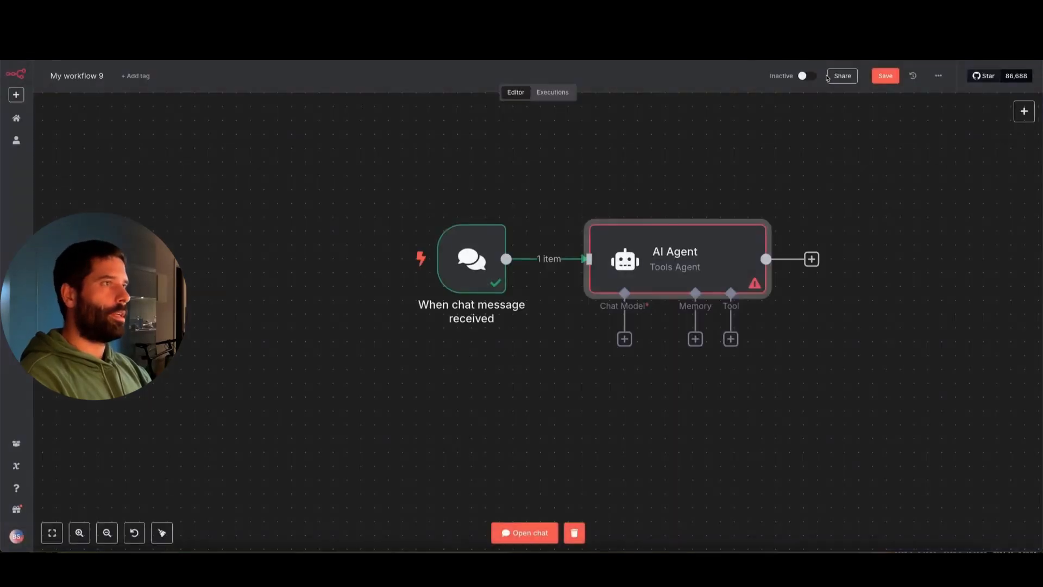
left_click(830, 78)
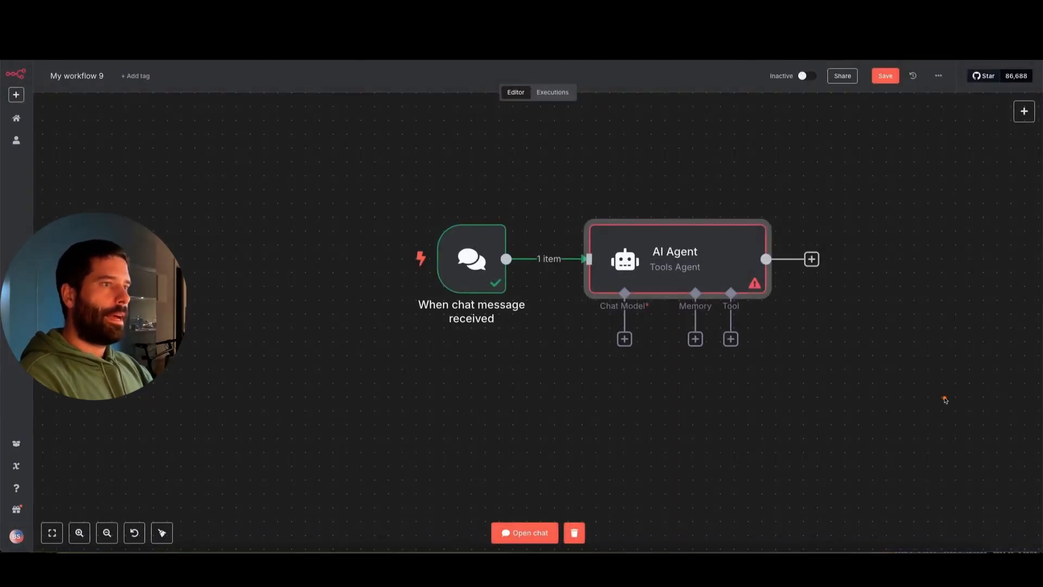
left_click_drag(946, 399, 759, 272)
mouse_move(895, 377)
left_mouse_down()
mouse_move(744, 349)
mouse_move(540, 292)
mouse_move(440, 361)
mouse_move(363, 437)
mouse_move(510, 296)
mouse_move(542, 357)
mouse_move(559, 472)
mouse_move(572, 295)
mouse_move(622, 285)
mouse_move(708, 408)
mouse_move(625, 283)
left_mouse_up()
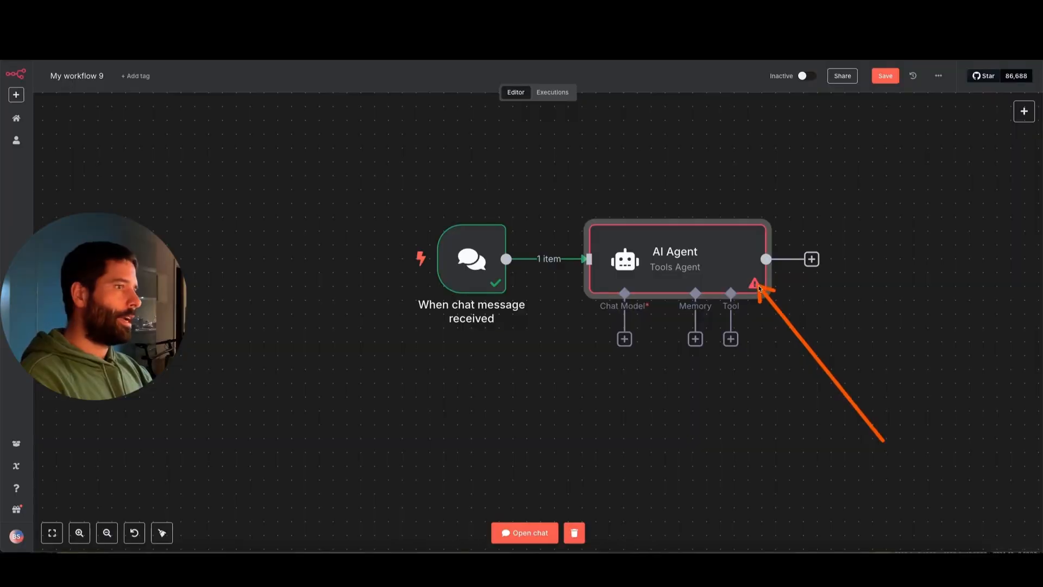
mouse_move(757, 288)
left_mouse_down()
mouse_move(708, 371)
mouse_move(630, 342)
mouse_move(701, 365)
mouse_move(697, 341)
mouse_move(621, 342)
mouse_move(654, 331)
mouse_move(751, 363)
mouse_move(736, 344)
left_mouse_up()
mouse_move(833, 377)
left_mouse_down()
mouse_move(749, 284)
mouse_move(721, 269)
left_mouse_up()
Step: Add the System Message option to the AI Agent node, keeping its default text, and return to the canvas
double_click(721, 268)
mouse_move(534, 230)
left_mouse_down()
mouse_move(517, 296)
mouse_move(365, 314)
left_mouse_up()
left_click(516, 298)
left_click(359, 325)
left_click_drag(201, 338, 321, 309)
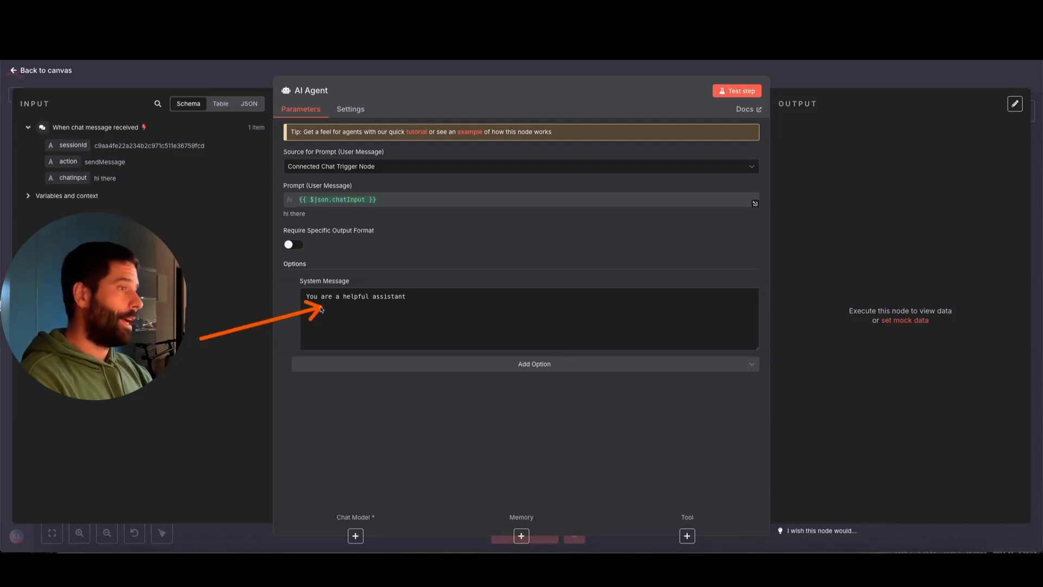
left_click_drag(762, 396, 561, 288)
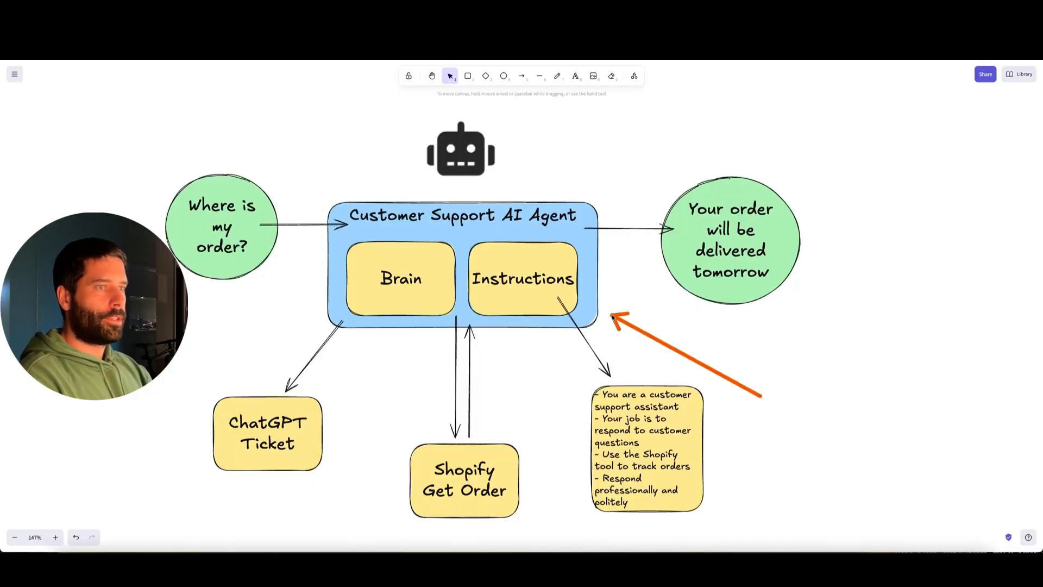
mouse_move(762, 397)
left_mouse_down()
mouse_move(699, 400)
mouse_move(705, 423)
mouse_move(625, 408)
mouse_move(653, 483)
left_mouse_up()
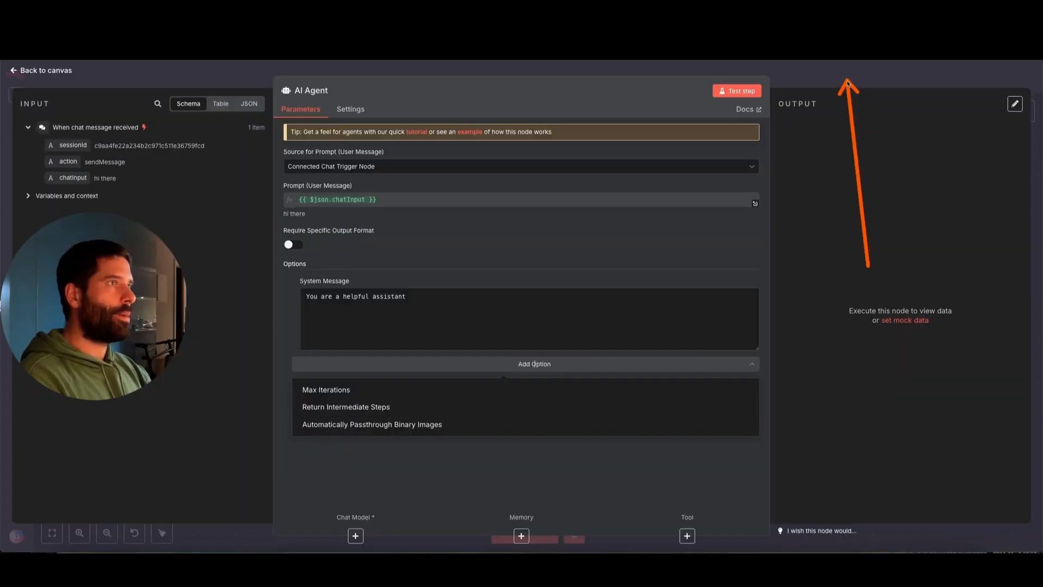
left_click(835, 76)
Step: Open the test chat and send the message "hi" to run the AI Agent
mouse_move(675, 382)
left_mouse_down()
mouse_move(614, 434)
mouse_move(546, 524)
left_mouse_up()
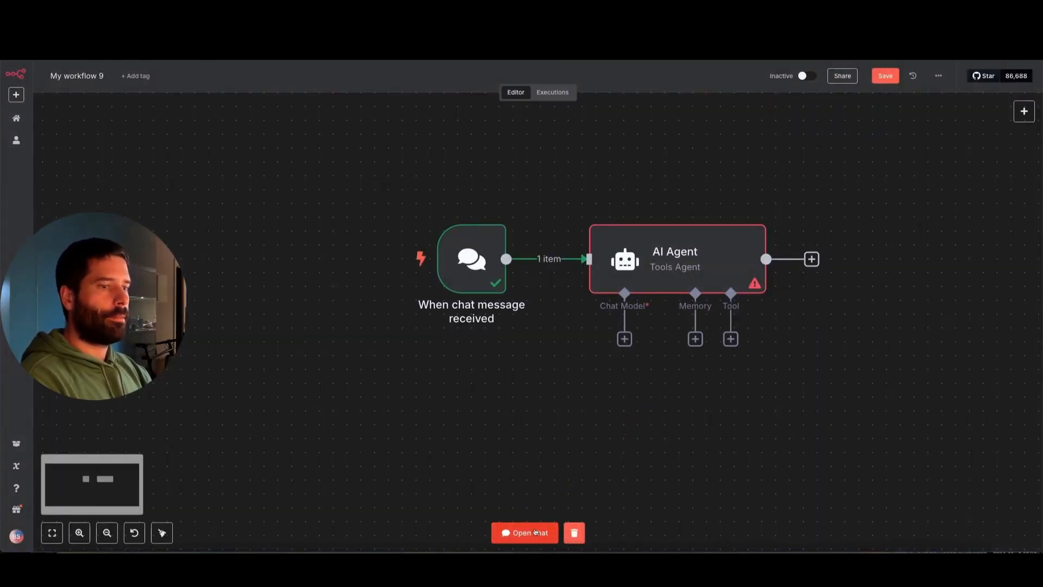
left_click(535, 533)
mouse_move(593, 486)
left_mouse_down()
mouse_move(501, 338)
mouse_move(484, 251)
mouse_move(621, 282)
mouse_move(662, 269)
mouse_move(597, 259)
mouse_move(700, 271)
mouse_move(636, 284)
mouse_move(333, 489)
mouse_move(244, 533)
left_mouse_up()
type("hi")
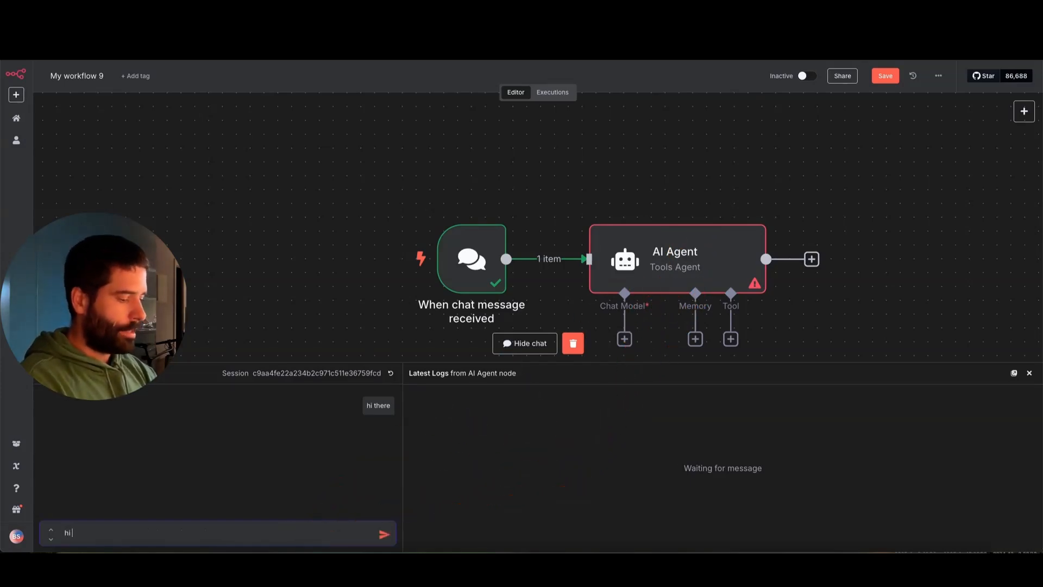
left_click_drag(333, 476, 382, 534)
left_click(382, 535)
Step: Close the chat and dismiss the AI Agent error notification
mouse_move(868, 228)
left_mouse_down()
mouse_move(899, 315)
mouse_move(924, 306)
mouse_move(911, 324)
mouse_move(940, 333)
mouse_move(710, 239)
mouse_move(701, 279)
mouse_move(637, 333)
mouse_move(706, 262)
left_mouse_up()
mouse_move(820, 231)
left_mouse_down()
mouse_move(908, 275)
mouse_move(1022, 371)
left_mouse_up()
left_click(1029, 373)
left_click(1023, 320)
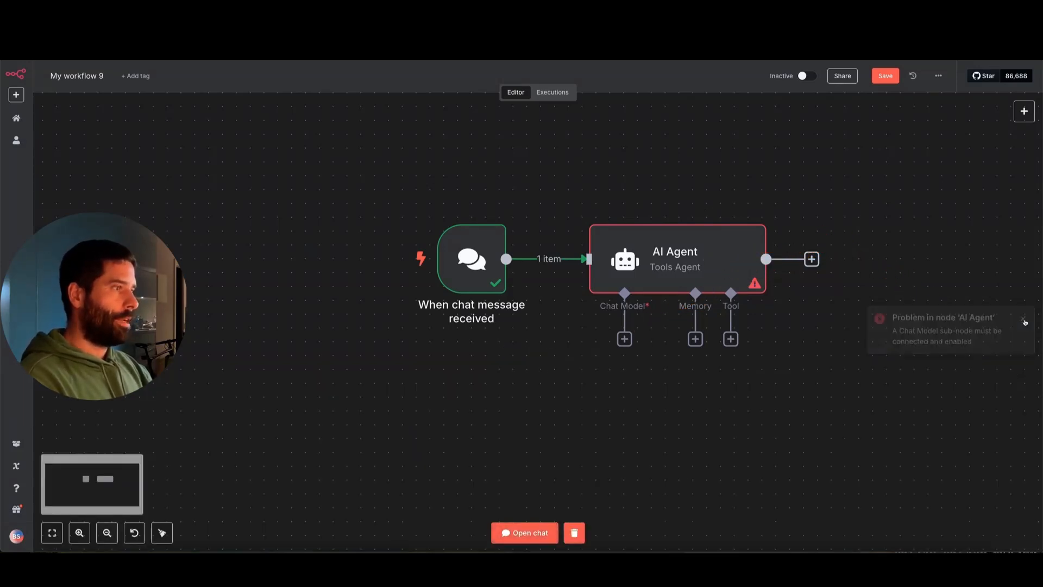
Step: Attach an OpenAI Chat Model to the AI Agent's Chat Model input and return to the canvas
left_click_drag(676, 436, 555, 335)
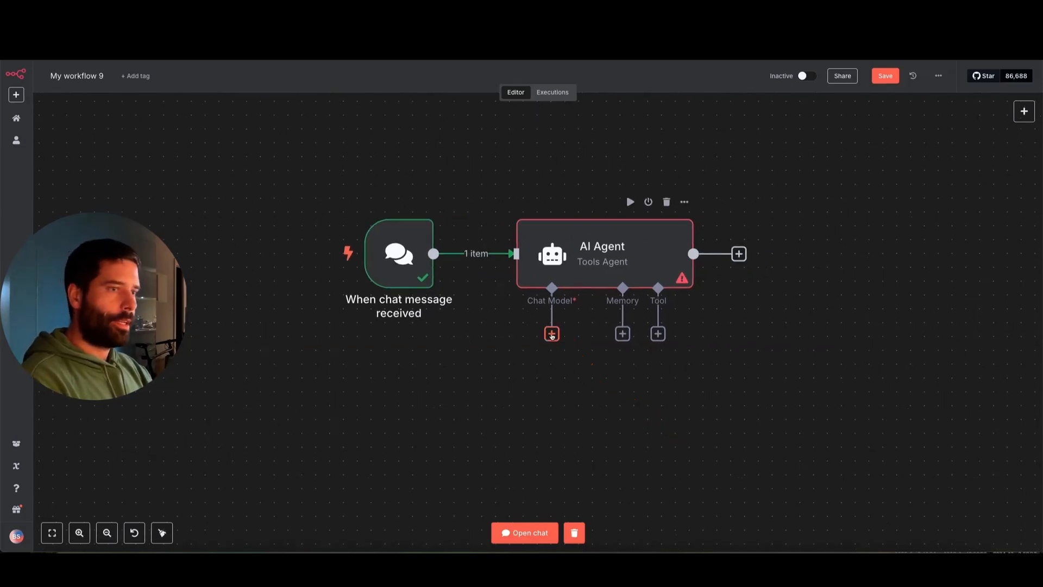
left_click(552, 334)
mouse_move(727, 355)
left_mouse_down()
mouse_move(869, 198)
mouse_move(873, 136)
mouse_move(880, 498)
mouse_move(868, 198)
mouse_move(871, 118)
mouse_move(879, 123)
left_mouse_up()
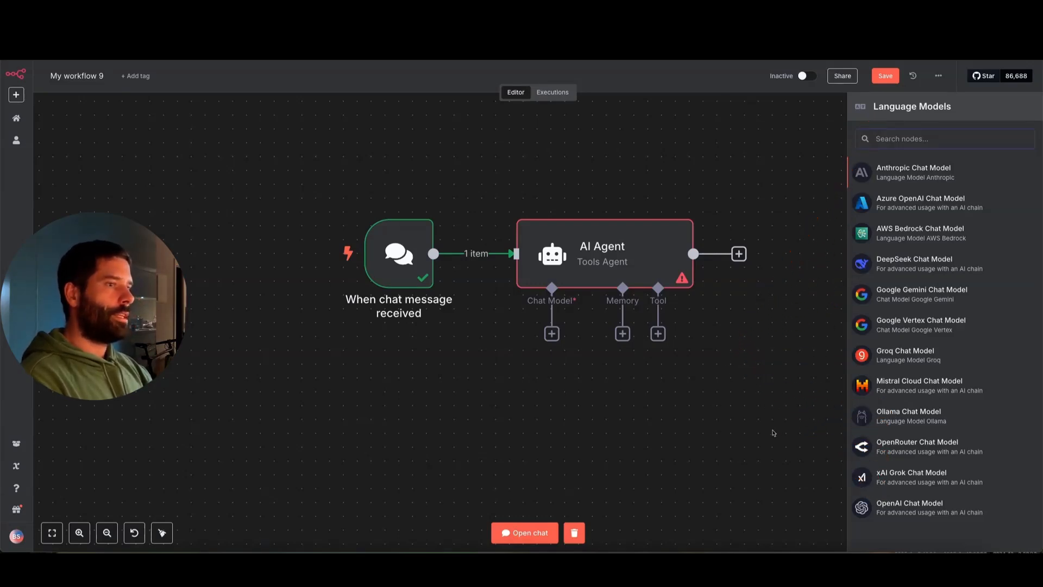
mouse_move(766, 427)
left_mouse_down()
mouse_move(478, 252)
mouse_move(419, 268)
mouse_move(474, 260)
mouse_move(477, 246)
mouse_move(589, 260)
mouse_move(478, 252)
mouse_move(786, 255)
mouse_move(862, 142)
mouse_move(859, 466)
mouse_move(694, 356)
mouse_move(559, 333)
mouse_move(559, 313)
mouse_move(560, 337)
mouse_move(856, 275)
mouse_move(885, 136)
mouse_move(853, 139)
mouse_move(880, 233)
mouse_move(875, 263)
mouse_move(892, 255)
mouse_move(877, 163)
mouse_move(869, 201)
mouse_move(883, 147)
mouse_move(867, 499)
mouse_move(895, 505)
left_mouse_up()
left_click(895, 505)
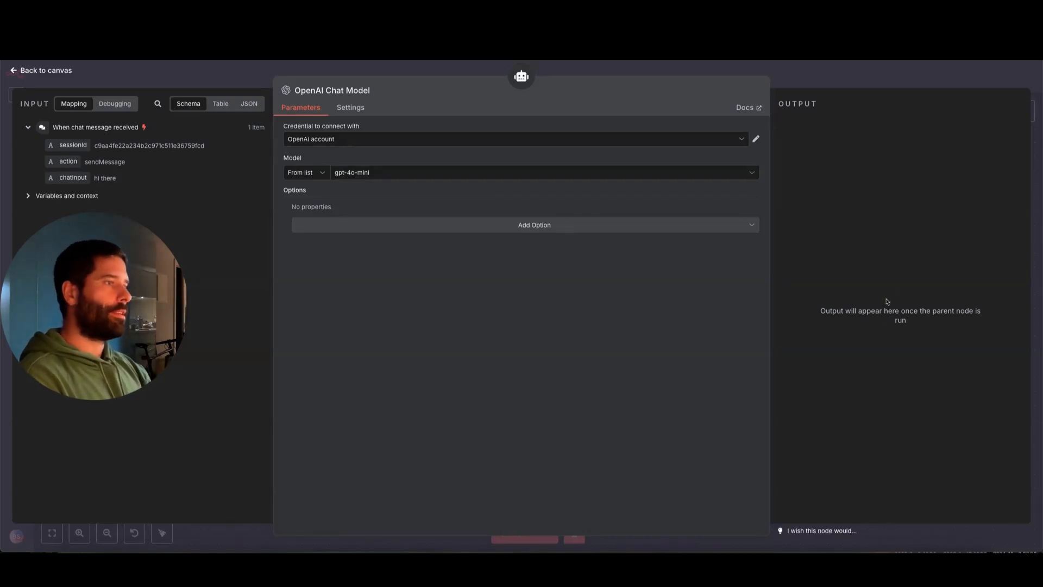
left_click(883, 81)
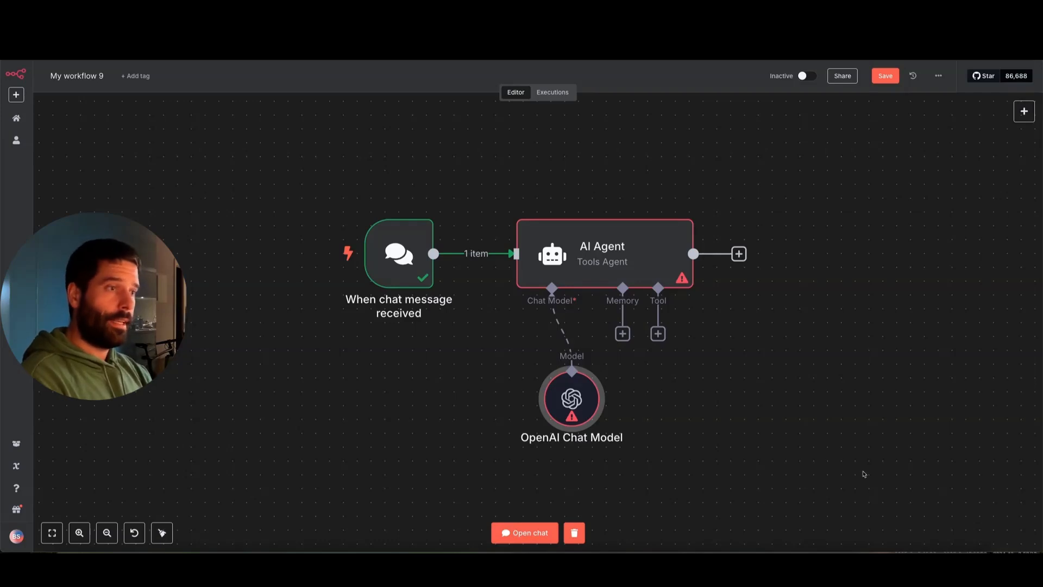
Step: Open the OpenAI Chat Model node's settings and start creating a new OpenAI credential
mouse_move(750, 455)
left_mouse_down()
mouse_move(571, 402)
mouse_move(604, 278)
mouse_move(579, 401)
left_mouse_up()
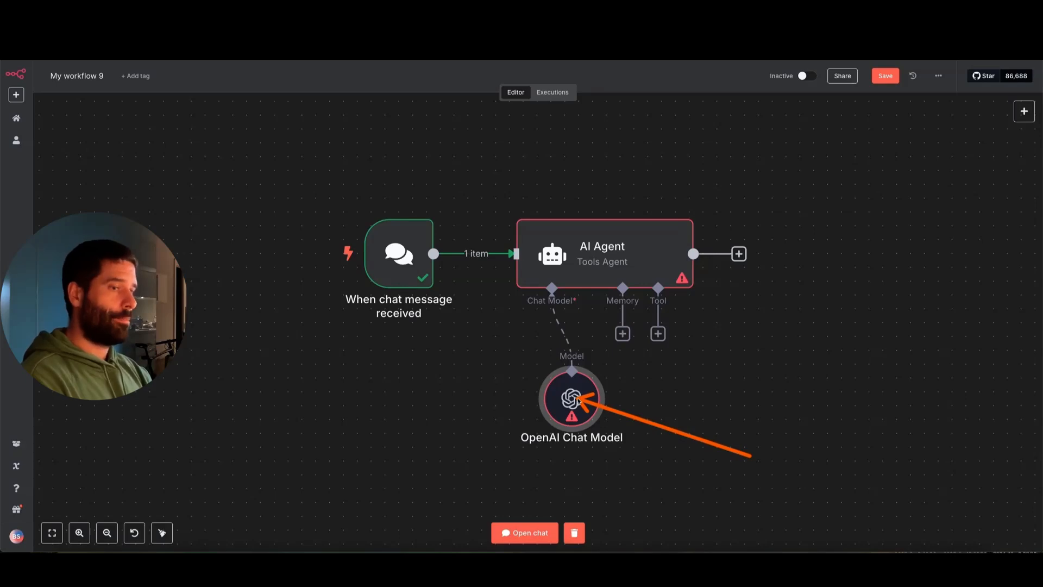
double_click(575, 400)
mouse_move(378, 265)
left_mouse_down()
mouse_move(311, 98)
mouse_move(333, 99)
mouse_move(357, 142)
left_mouse_up()
left_click(352, 142)
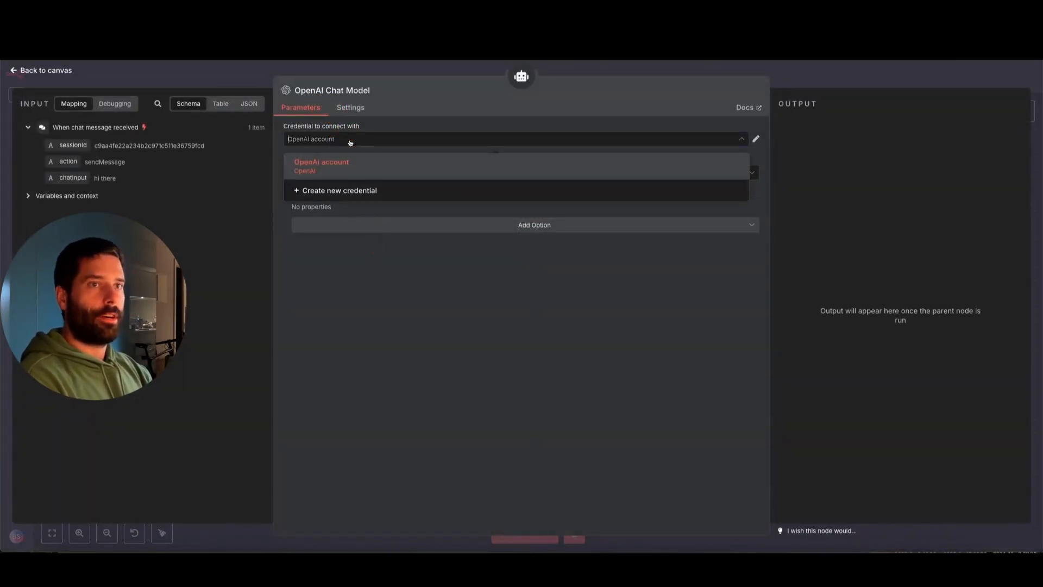
left_click(326, 190)
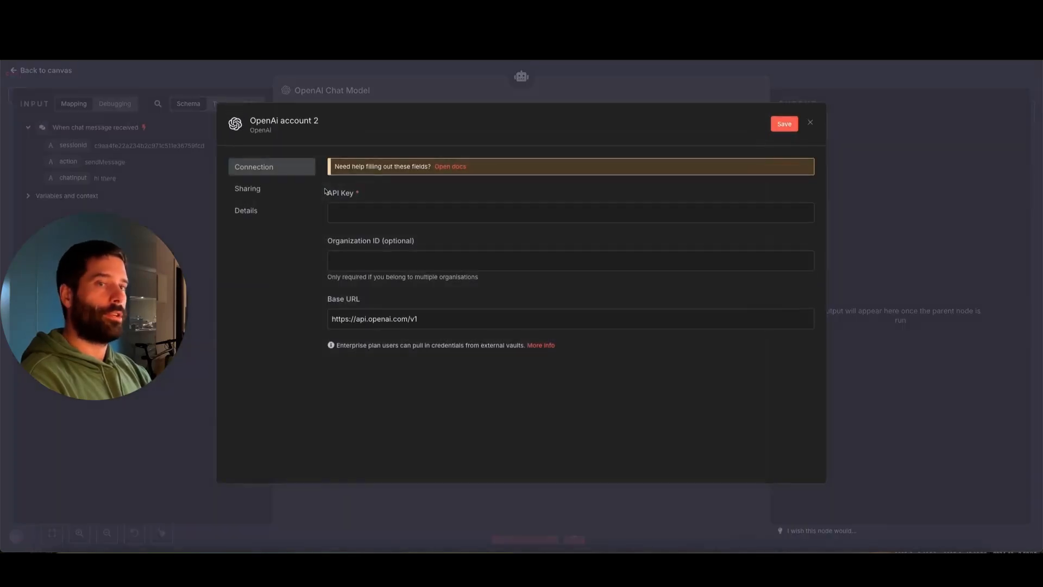
left_click_drag(247, 284, 326, 210)
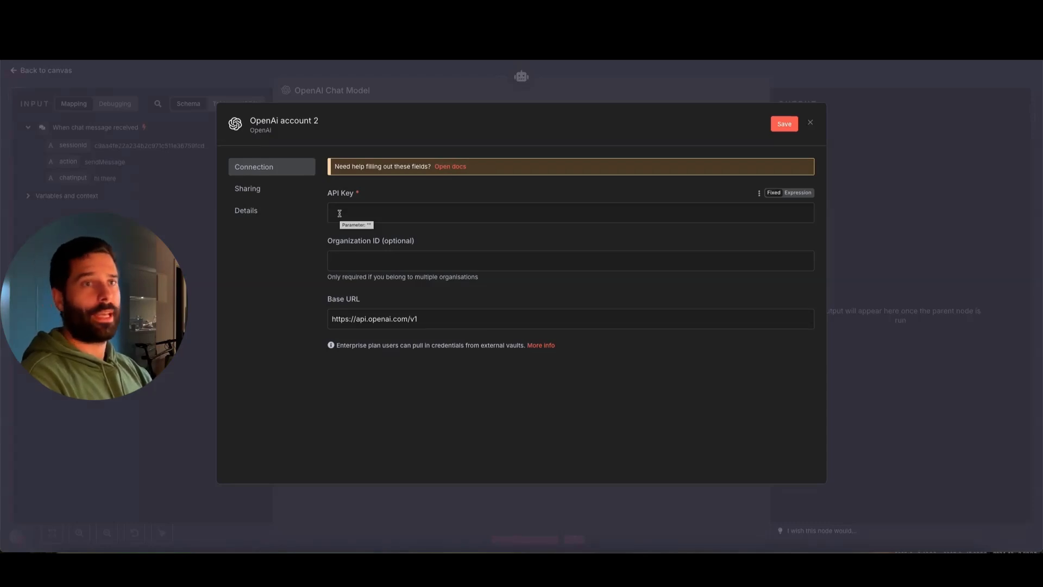
left_click_drag(269, 263, 348, 214)
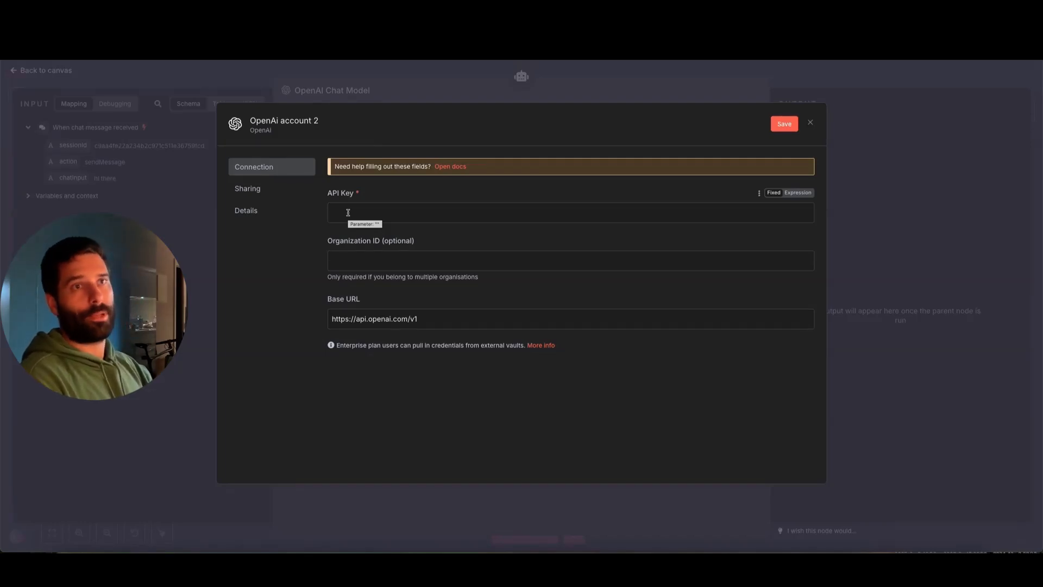
mouse_move(270, 256)
left_mouse_down()
mouse_move(272, 134)
mouse_move(447, 135)
left_mouse_up()
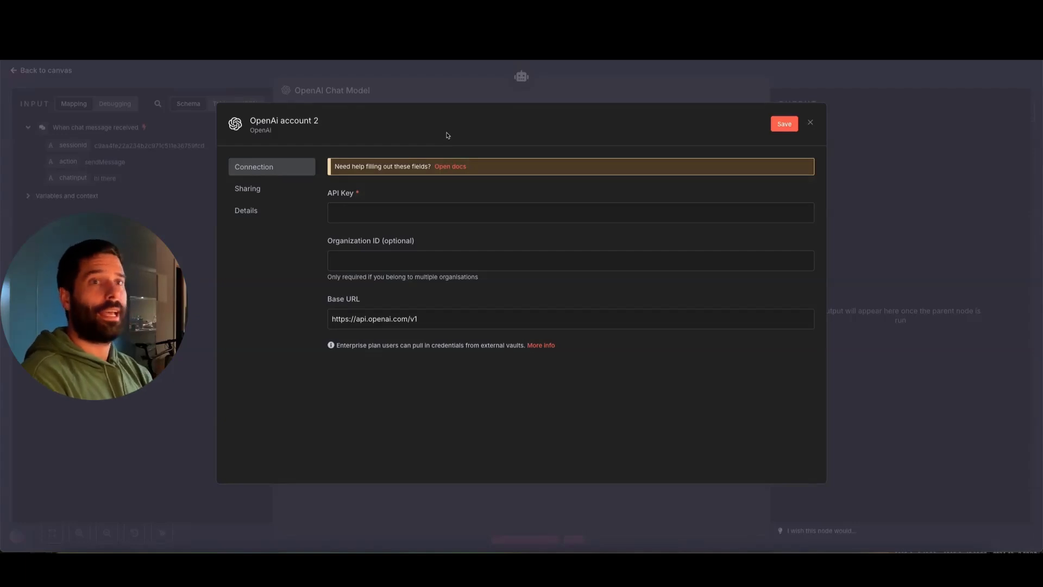
left_click_drag(261, 288, 342, 211)
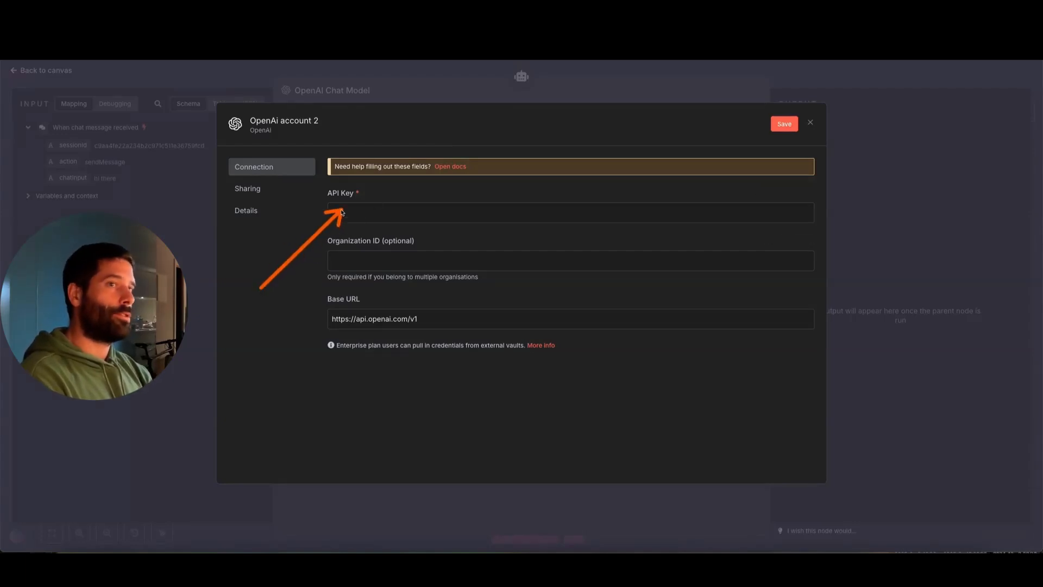
Step: Open the n8n docs on OpenAI credentials and follow their link to create an OpenAI platform account
left_click_drag(294, 268, 441, 170)
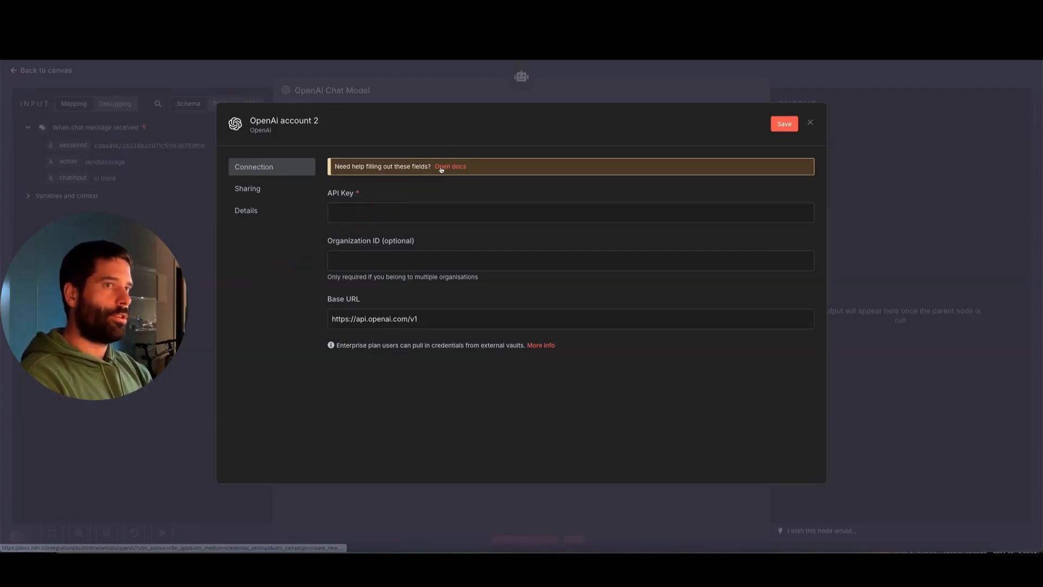
left_click(440, 168)
mouse_move(688, 316)
left_mouse_down()
mouse_move(492, 183)
mouse_move(487, 353)
left_mouse_up()
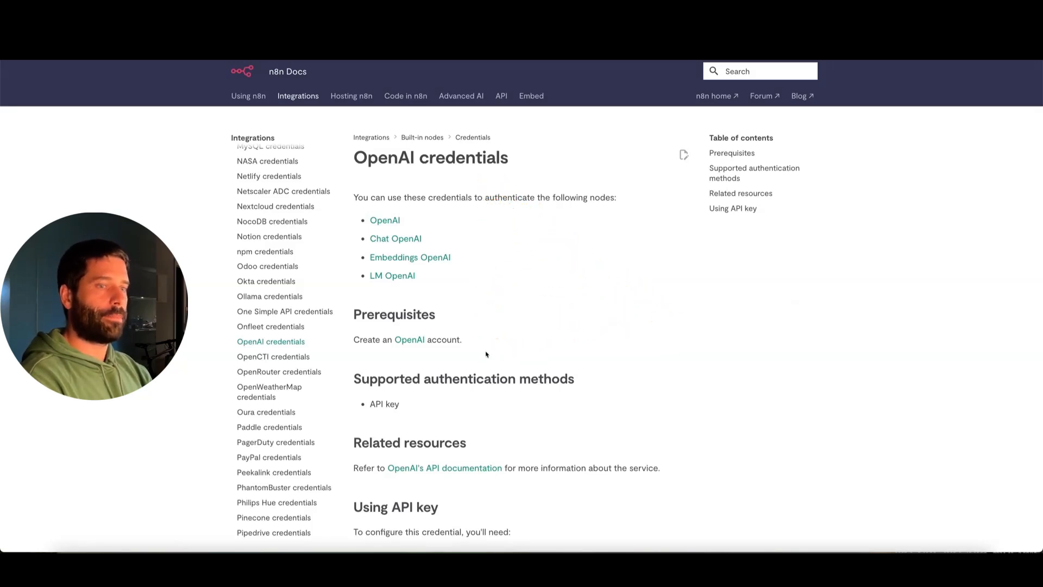
left_click_drag(598, 362, 422, 343)
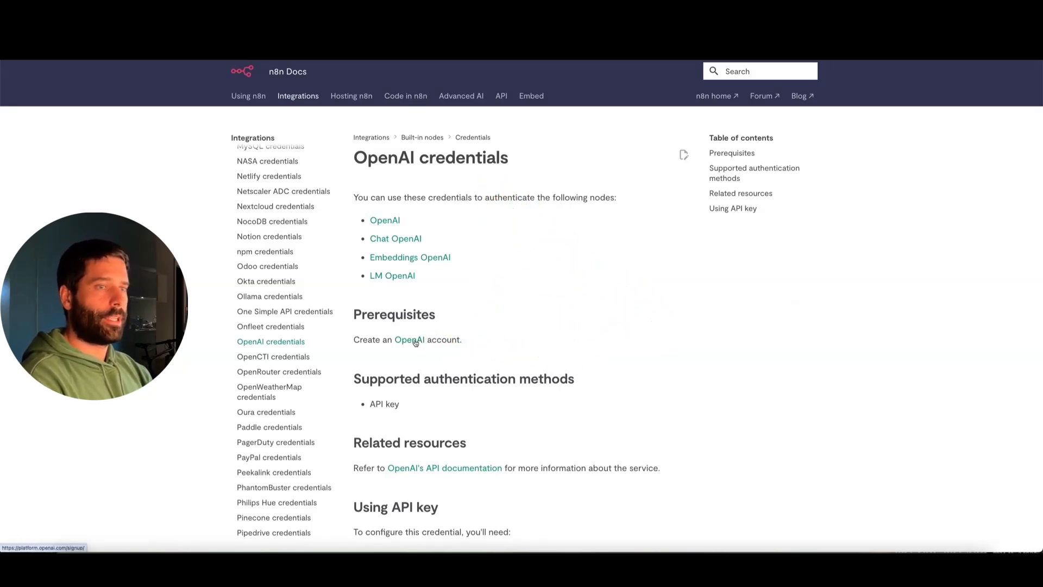
left_click(416, 343)
left_click_drag(119, 191, 44, 82)
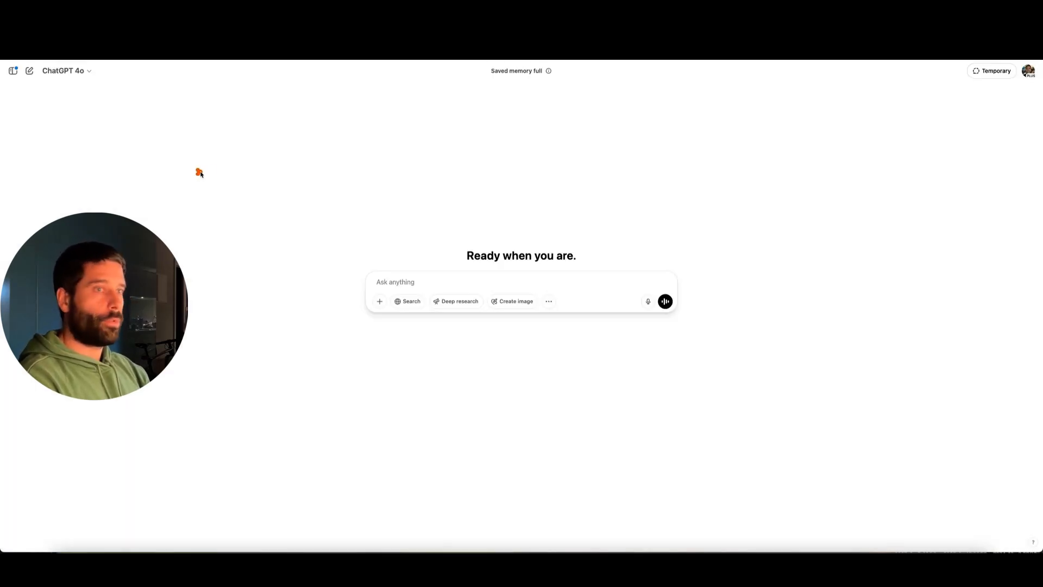
Step: Check the pay-as-you-go credit balance in the OpenAI platform's billing overview
mouse_move(198, 170)
left_mouse_down()
mouse_move(365, 197)
mouse_move(385, 271)
mouse_move(357, 262)
left_mouse_up()
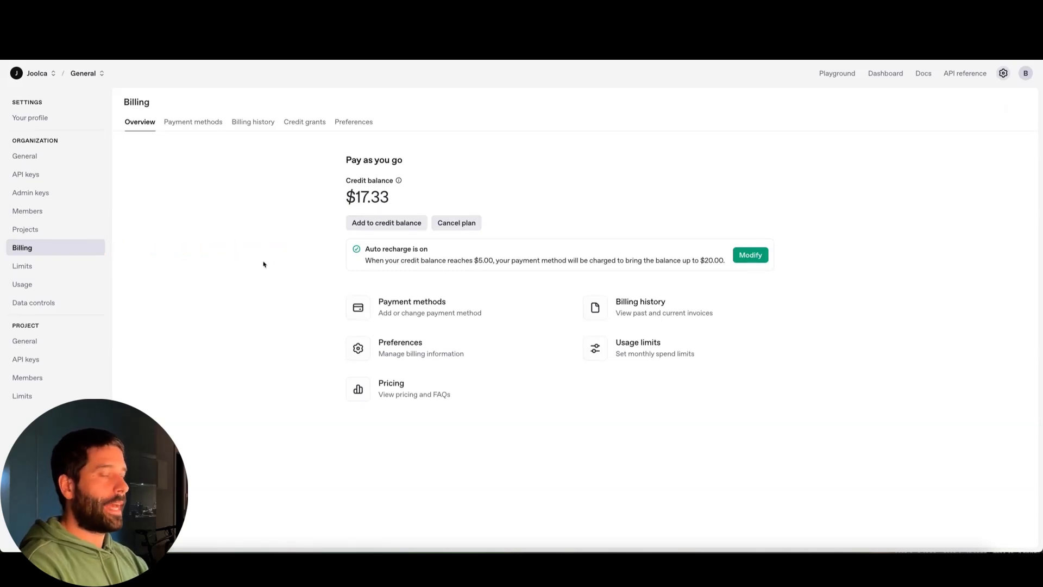
mouse_move(263, 264)
left_mouse_down()
mouse_move(301, 271)
mouse_move(343, 305)
mouse_move(336, 202)
left_mouse_up()
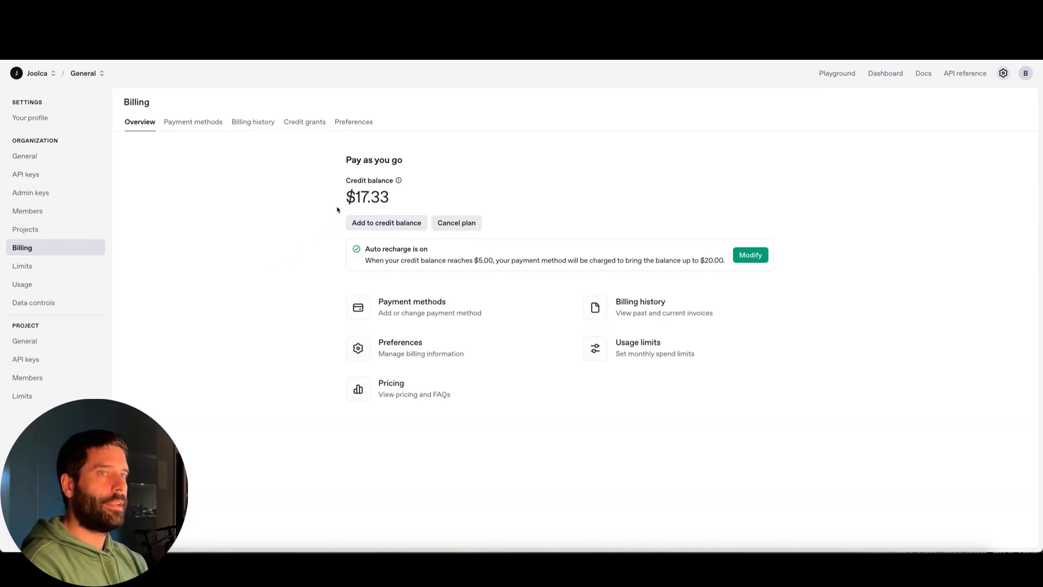
mouse_move(268, 233)
left_mouse_down()
mouse_move(342, 226)
mouse_move(363, 211)
mouse_move(353, 202)
left_mouse_up()
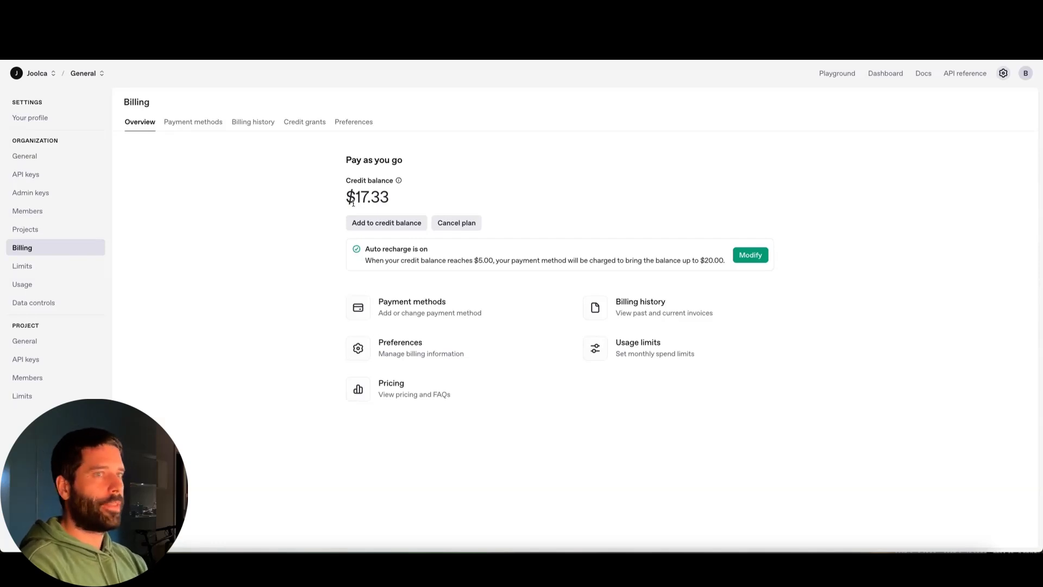
Step: Create a secret key among the OpenAI project's API keys, named with the owner's first name plus "-n8n-01", and copy it
mouse_move(186, 410)
left_mouse_down()
mouse_move(130, 382)
mouse_move(33, 362)
left_mouse_up()
left_click(34, 362)
left_click_drag(846, 153, 945, 105)
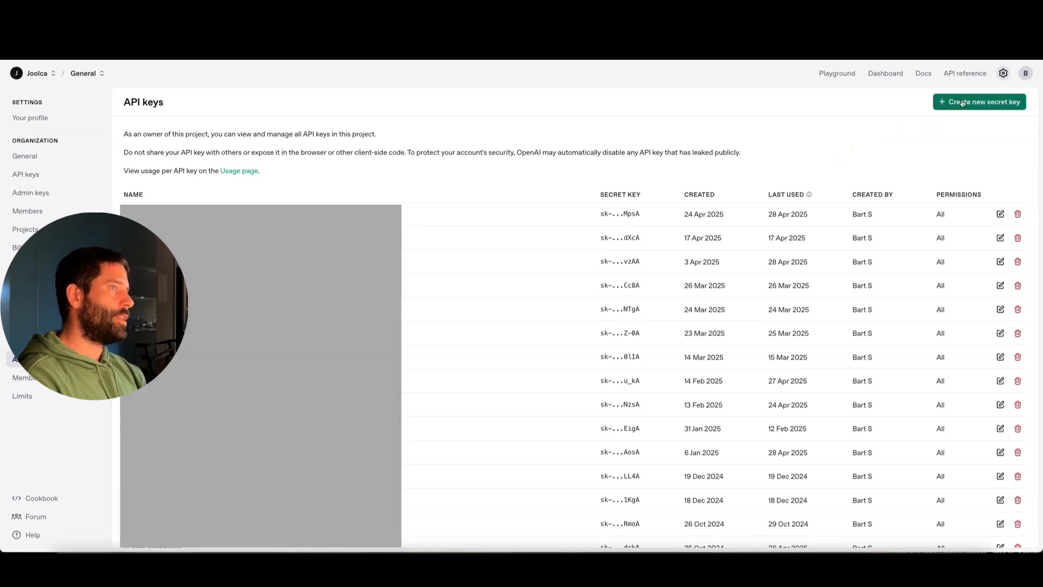
left_click(962, 102)
left_click_drag(570, 235, 493, 288)
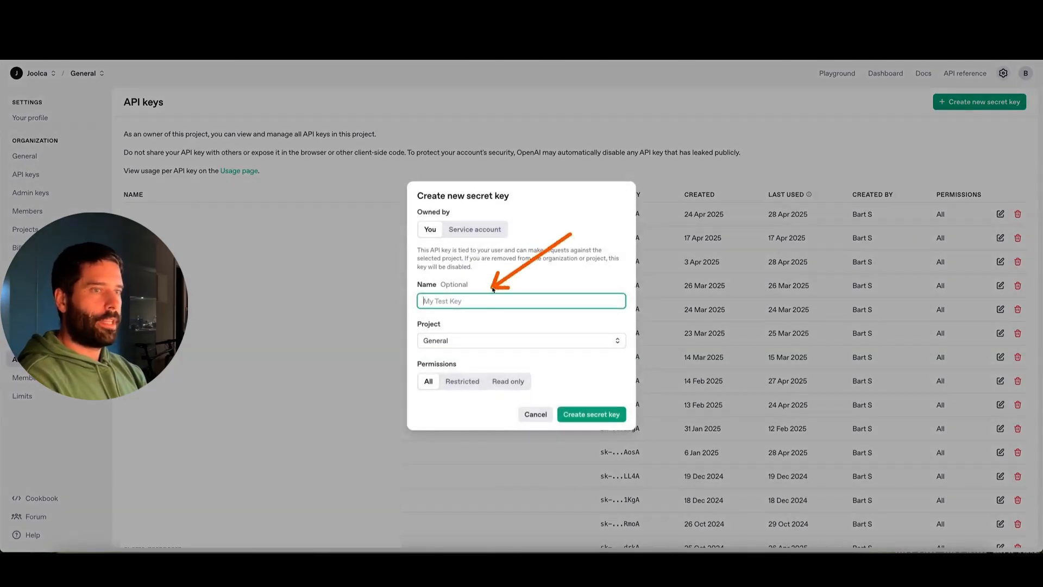
type("bart-n8n-01")
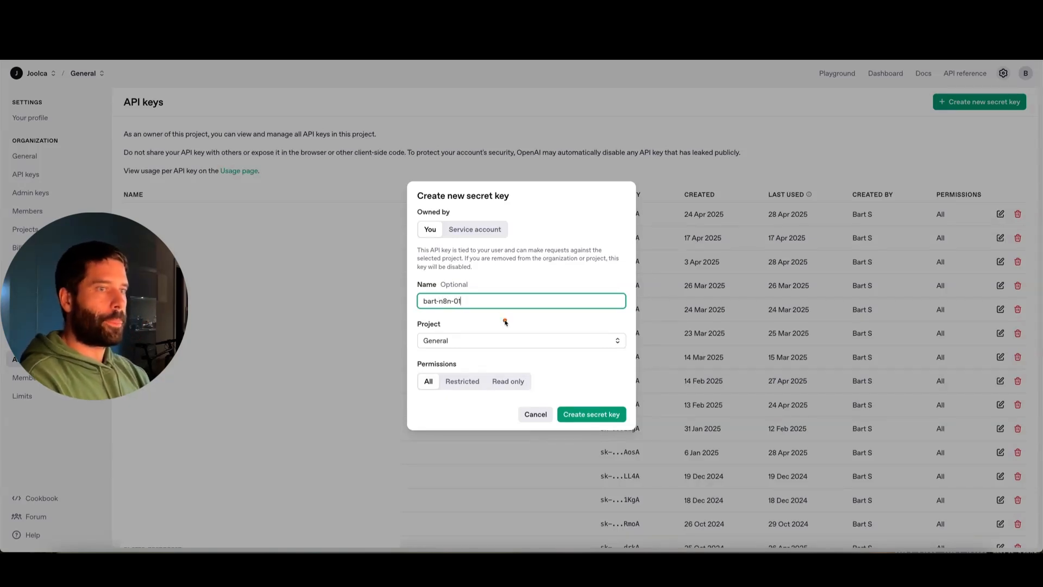
left_click(586, 415)
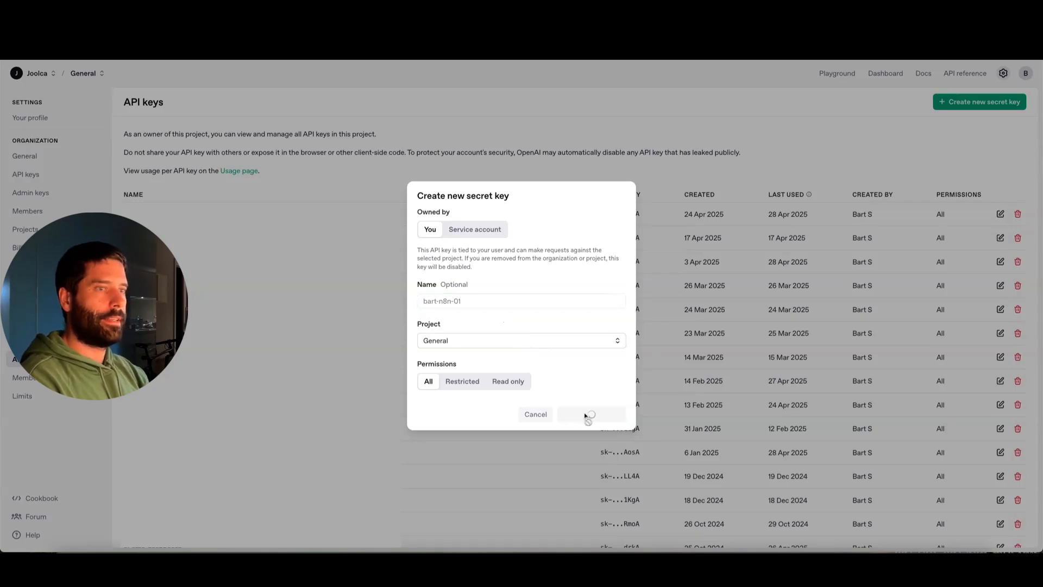
left_click(599, 316)
left_click(610, 386)
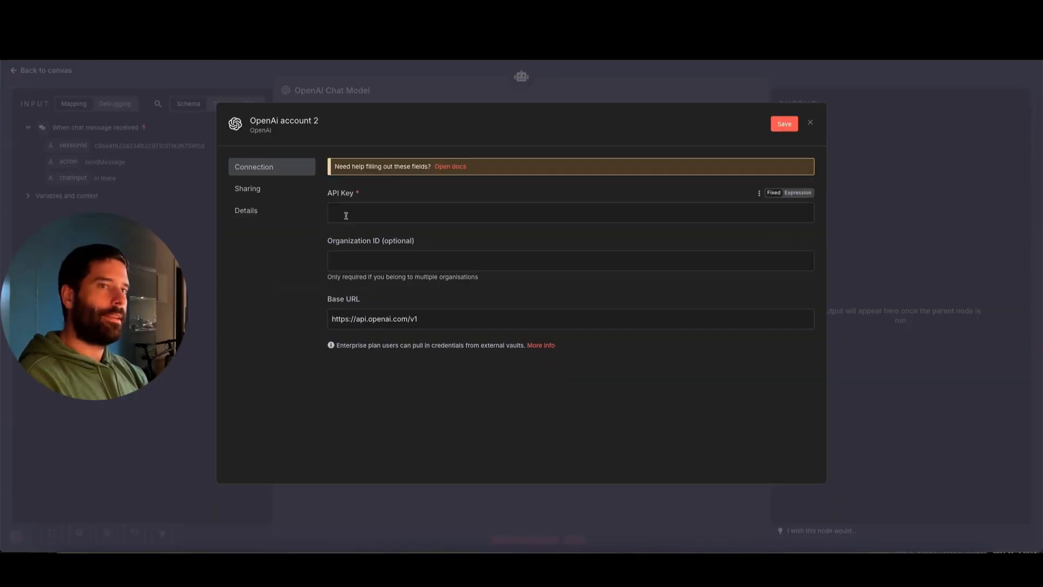
Step: Switch back to n8n, paste the API key into the OpenAI credential, save it and close the credential dialog
left_click(354, 216)
key("ctrl+v")
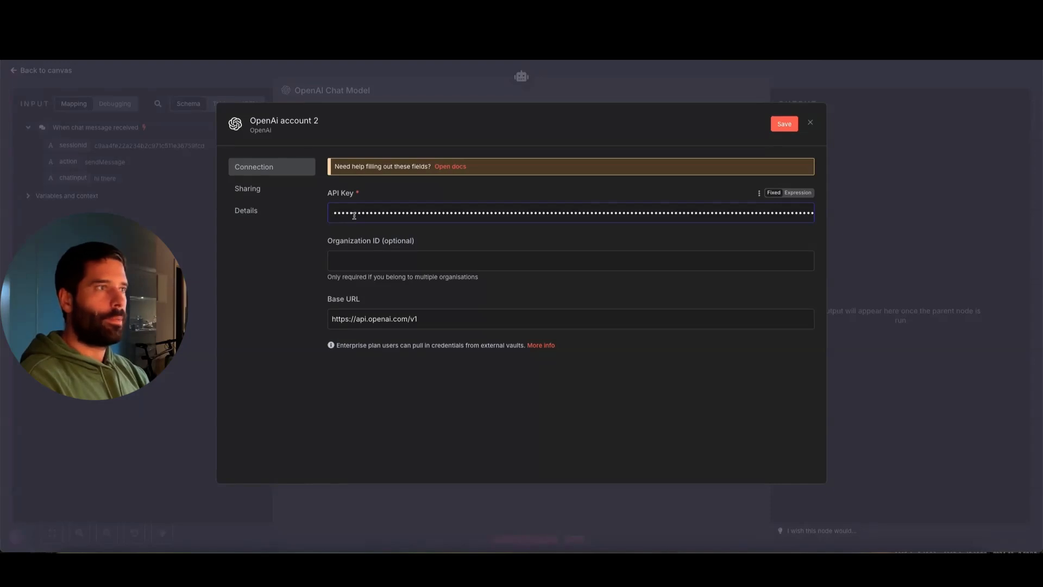
left_click(777, 124)
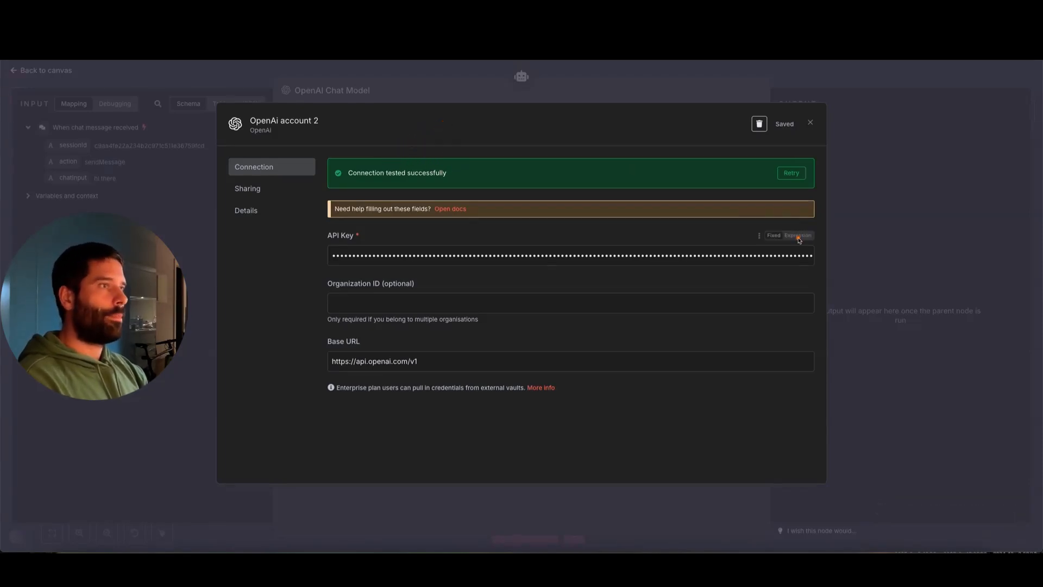
left_click(810, 124)
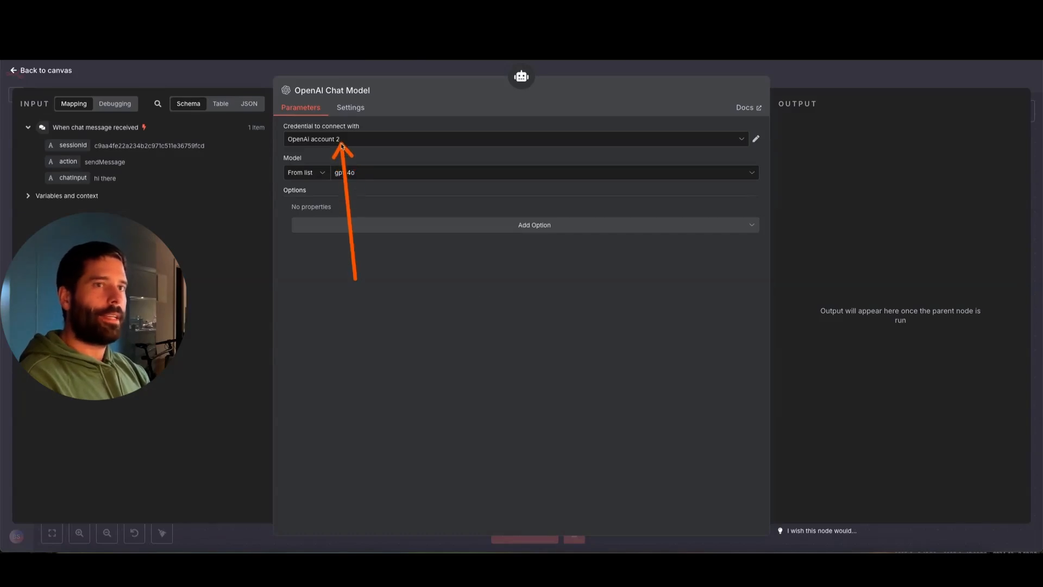
Step: Set the OpenAI Chat Model node's model to gpt-4.1 and return to the canvas
left_click(358, 175)
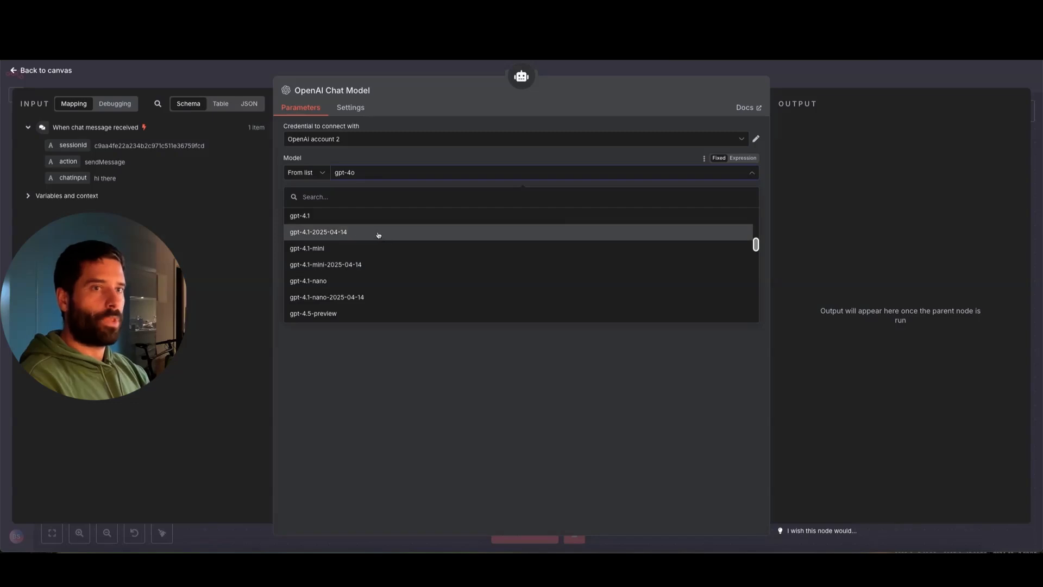
left_click(343, 216)
left_click_drag(381, 272, 355, 181)
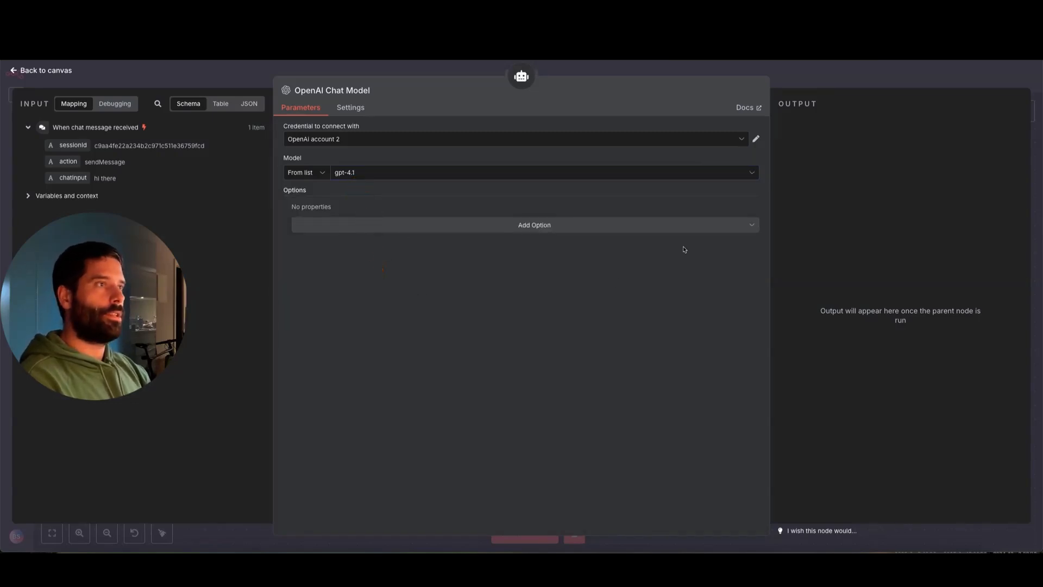
left_click(846, 76)
Step: Open the AI Agent node to review its parameters and logs, and return to the canvas
mouse_move(581, 395)
left_click_drag(739, 352, 675, 280)
double_click(652, 263)
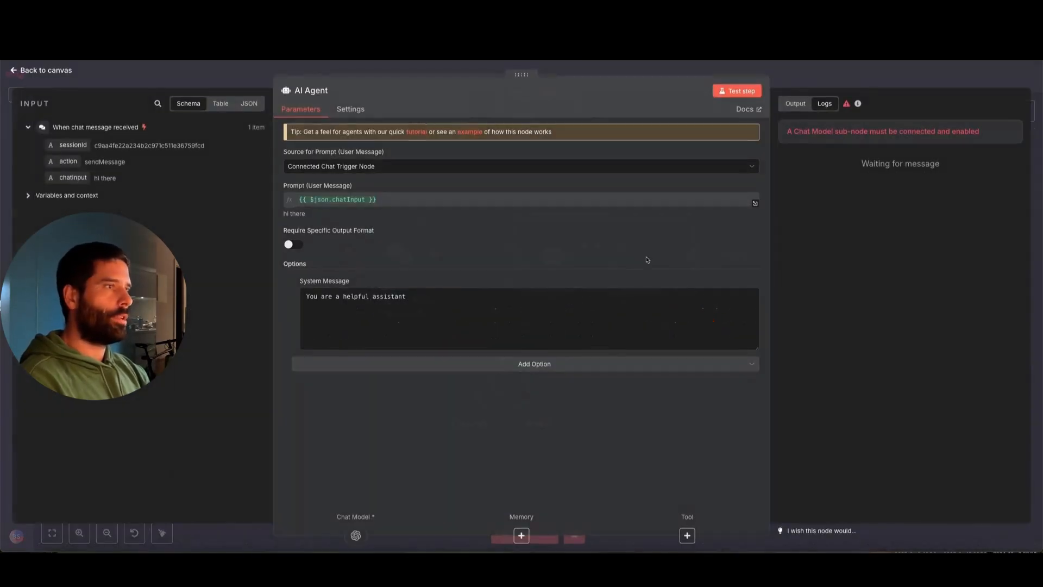
mouse_move(868, 252)
left_mouse_down()
mouse_move(798, 147)
mouse_move(951, 138)
left_mouse_up()
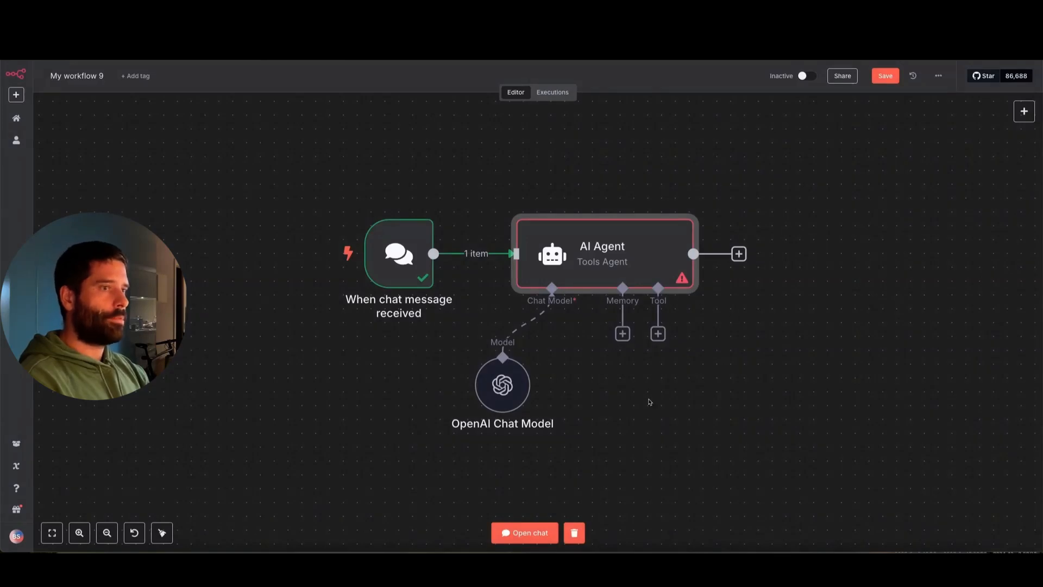
mouse_move(643, 419)
left_mouse_down()
mouse_move(440, 287)
mouse_move(556, 264)
mouse_move(438, 291)
mouse_move(601, 260)
mouse_move(599, 269)
left_mouse_up()
Step: Open the test chat and send the message "hi there" to run the AI Agent
mouse_move(617, 424)
left_mouse_down()
mouse_move(587, 442)
mouse_move(527, 528)
left_mouse_up()
left_click(525, 527)
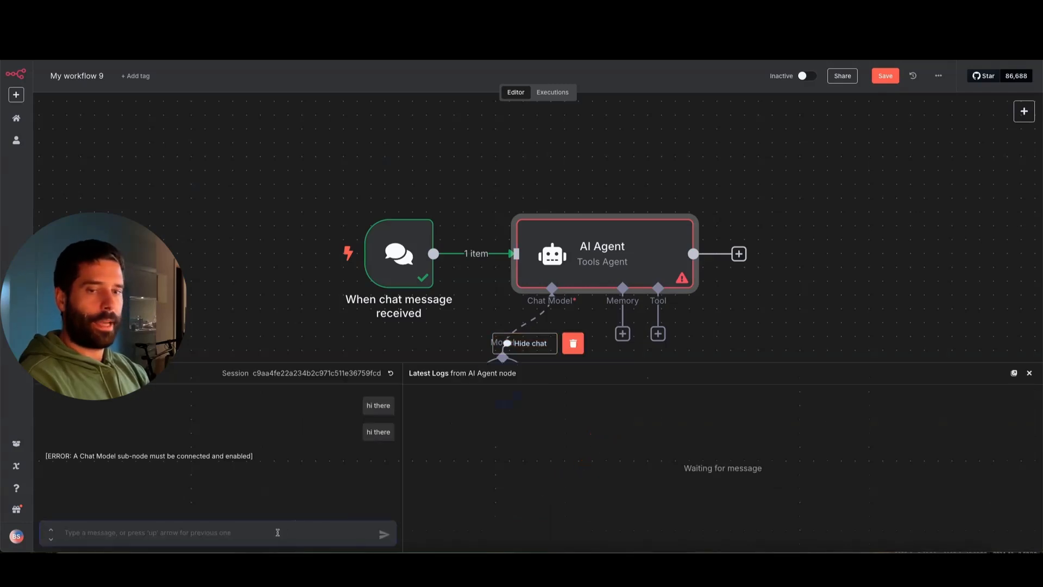
type("hi there")
left_click_drag(328, 478, 379, 530)
left_click(384, 534)
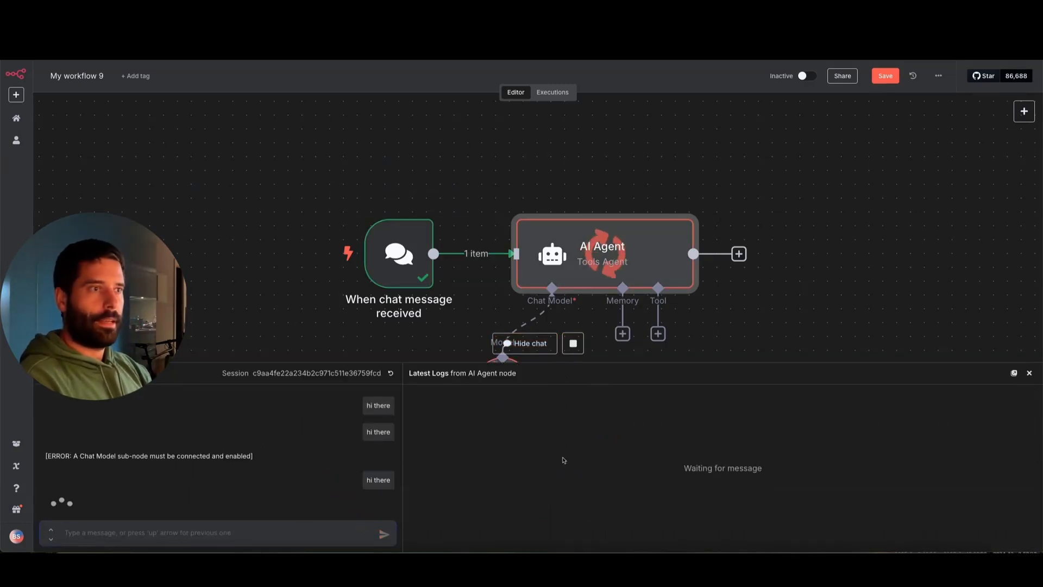
Step: Examine the executed AI Agent and OpenAI Chat Model nodes and the chat reply, and close the chat
scroll(803, 308, "down", 3)
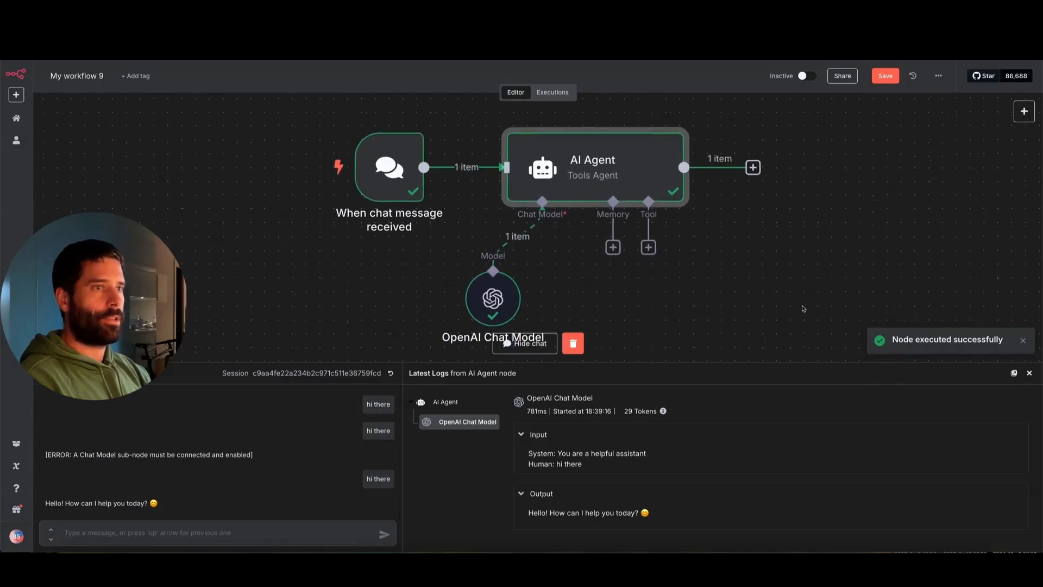
mouse_move(749, 317)
left_mouse_down()
mouse_move(674, 233)
mouse_move(651, 185)
left_mouse_up()
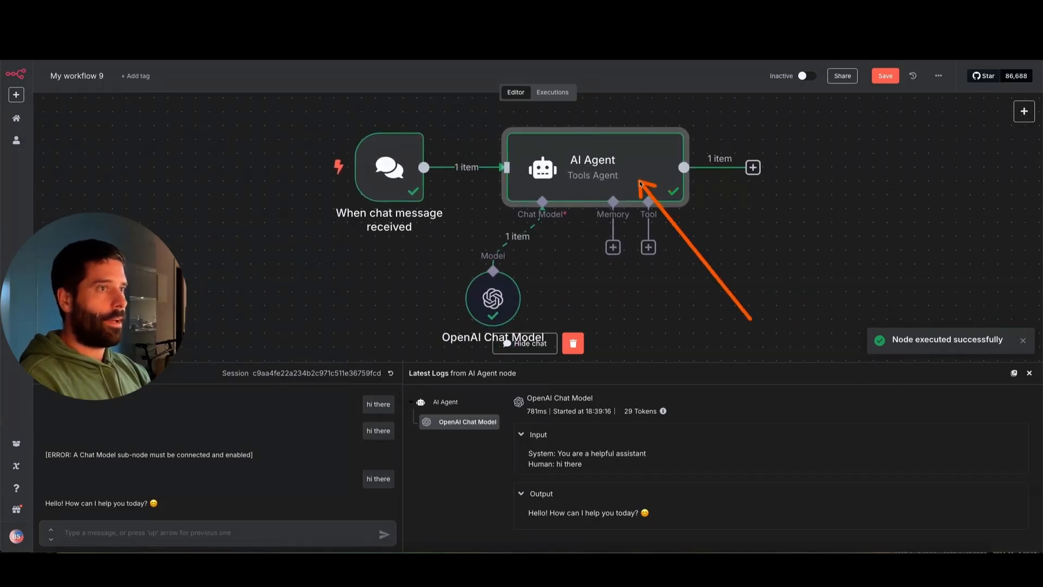
mouse_move(751, 317)
left_mouse_down()
mouse_move(503, 275)
mouse_move(494, 300)
mouse_move(508, 305)
left_mouse_up()
mouse_move(751, 317)
left_mouse_down()
mouse_move(307, 414)
mouse_move(171, 502)
left_mouse_up()
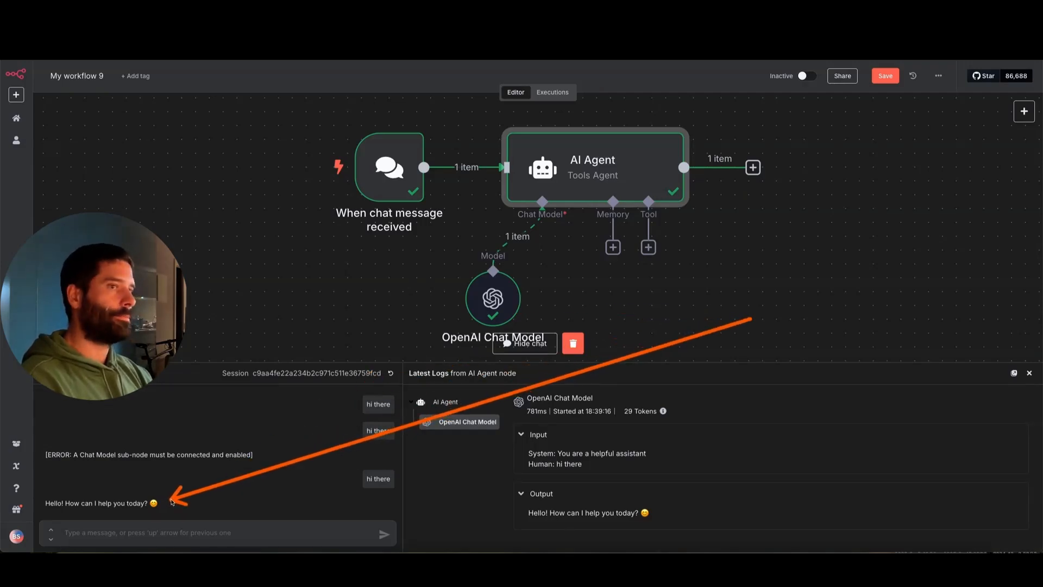
left_click(1029, 373)
scroll(805, 284, "up", 1)
Step: Replace the AI Agent's system message with helpful website assistant instructions that use the tool 'answer_question' for product or service questions, and return to the canvas
mouse_move(720, 303)
left_mouse_down()
mouse_move(663, 225)
mouse_move(629, 200)
left_mouse_up()
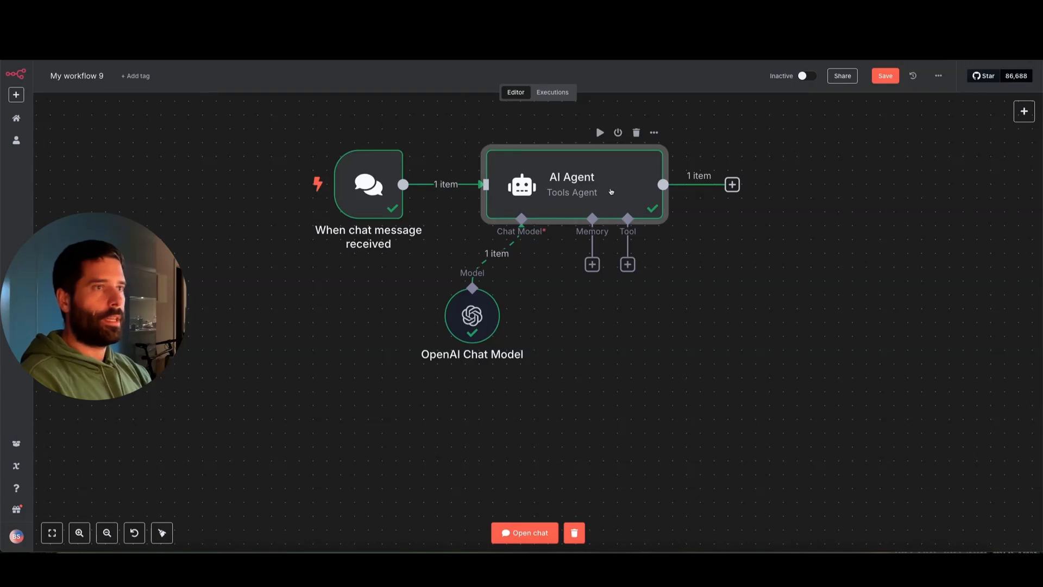
double_click(612, 192)
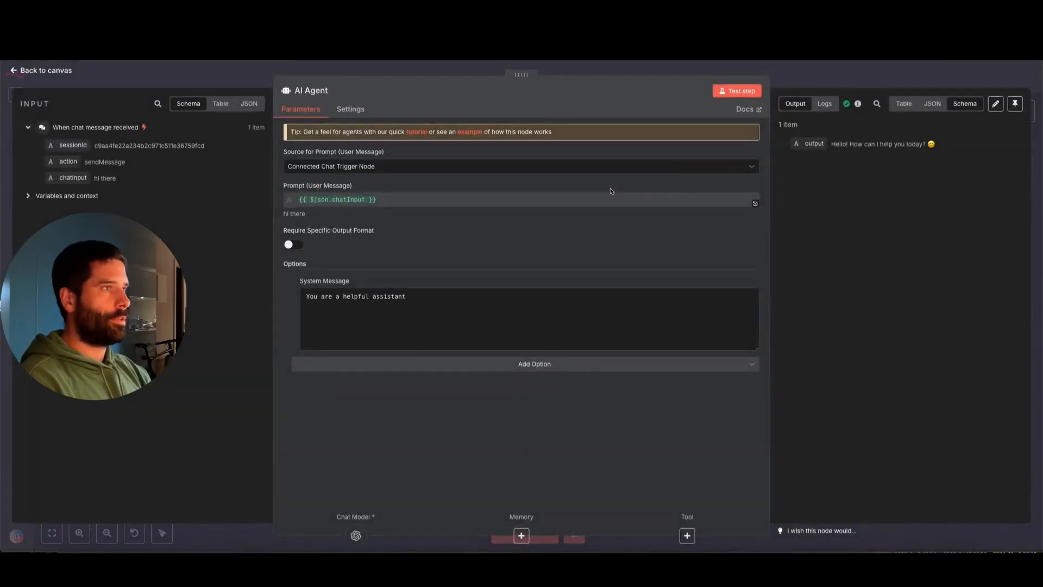
mouse_move(499, 338)
left_mouse_down()
mouse_move(413, 293)
mouse_move(326, 298)
left_mouse_up()
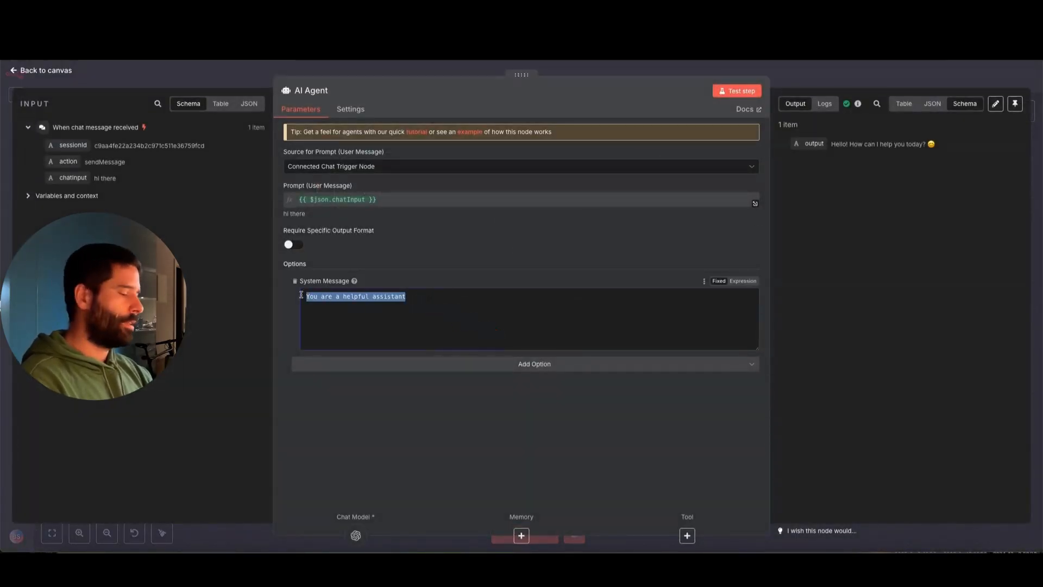
key("ctrl+v")
left_click_drag(216, 332, 306, 299)
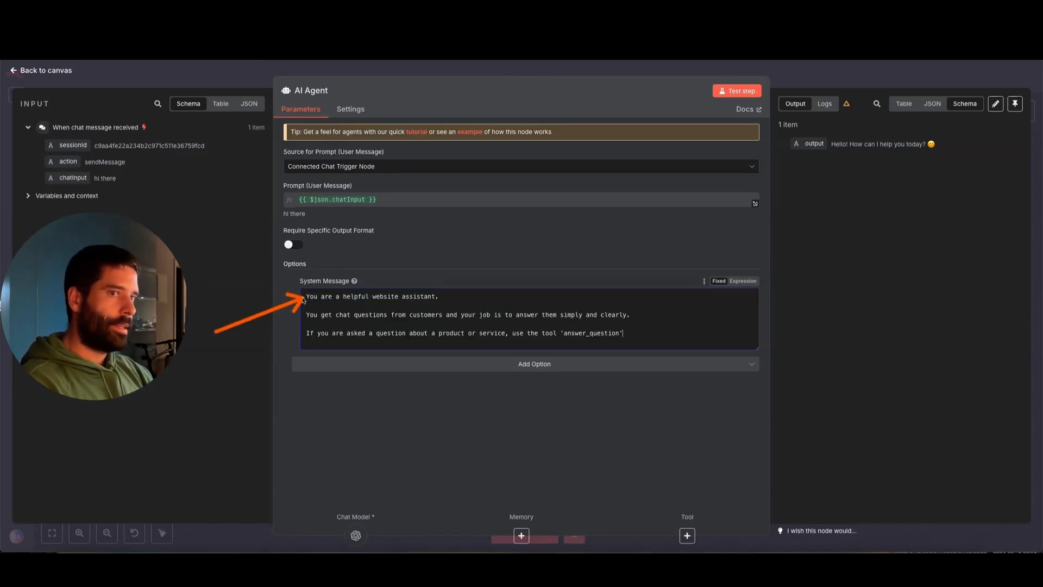
left_click_drag(216, 332, 303, 317)
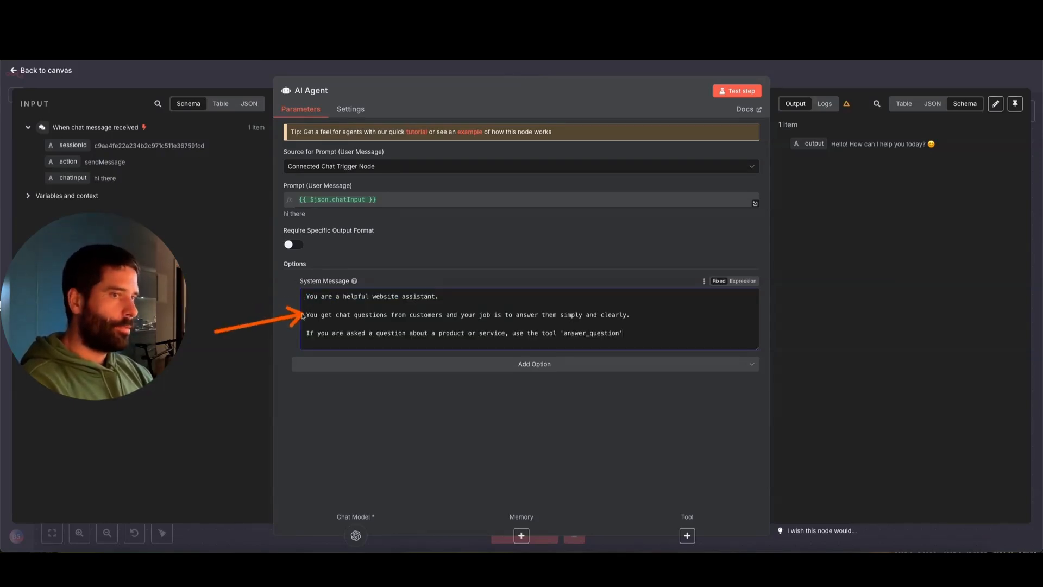
left_click_drag(217, 331, 556, 335)
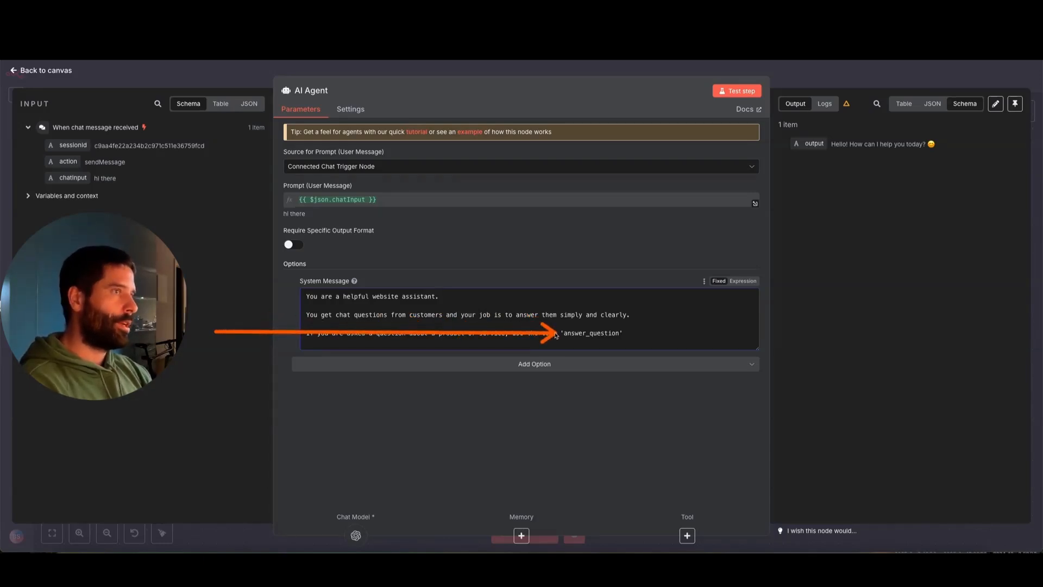
mouse_move(575, 427)
left_mouse_down()
mouse_move(578, 343)
mouse_move(605, 344)
left_mouse_up()
left_click_drag(885, 288, 880, 105)
key("Escape")
Step: Add an HTTP Request Tool to the AI Agent's Tool input
left_click_drag(669, 356, 623, 296)
left_click(621, 292)
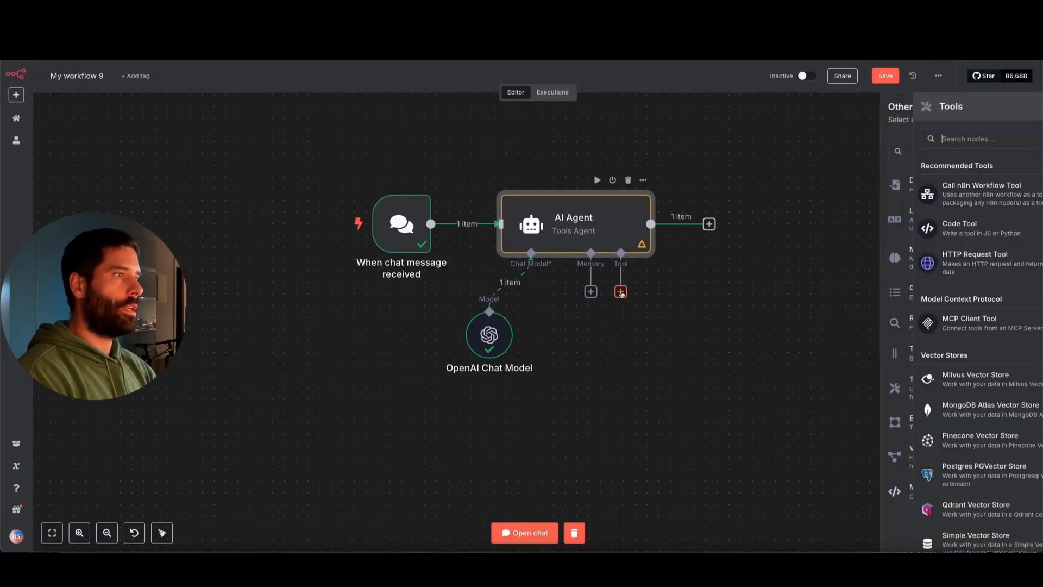
left_click_drag(740, 350, 860, 114)
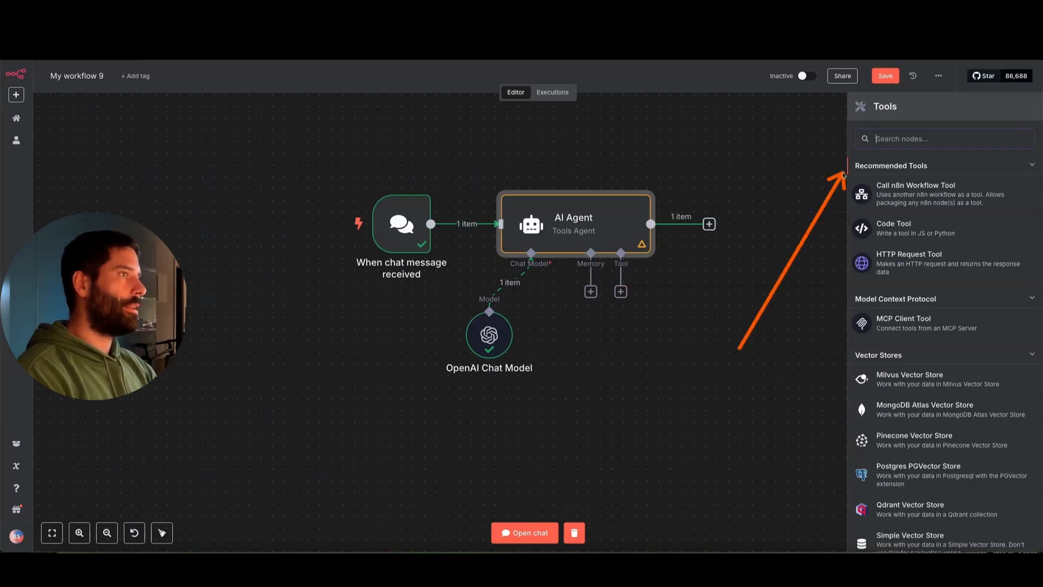
mouse_move(740, 347)
left_mouse_down()
mouse_move(626, 216)
mouse_move(832, 164)
mouse_move(860, 116)
mouse_move(831, 138)
mouse_move(886, 266)
left_mouse_up()
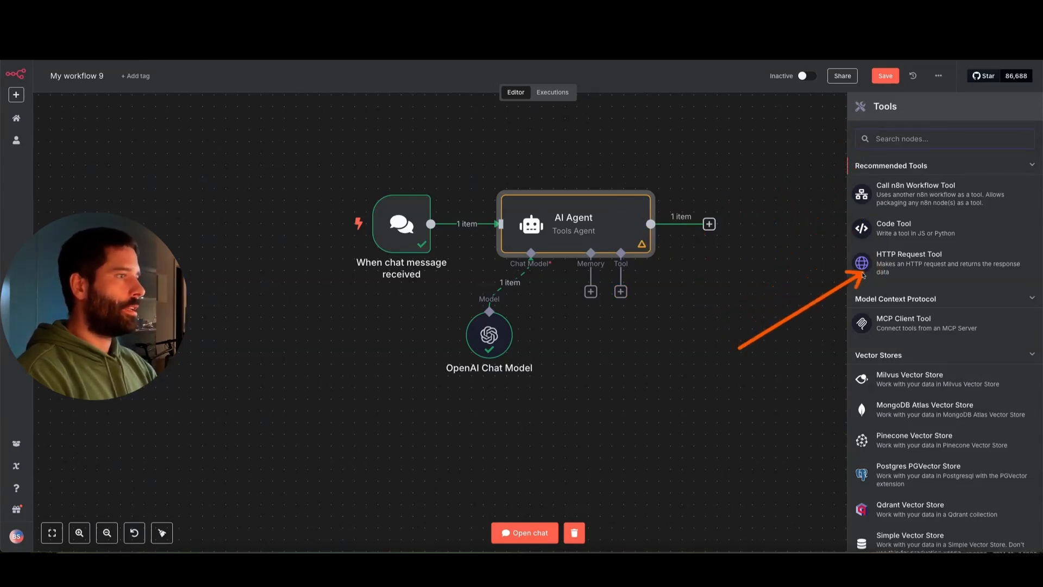
left_click(895, 258)
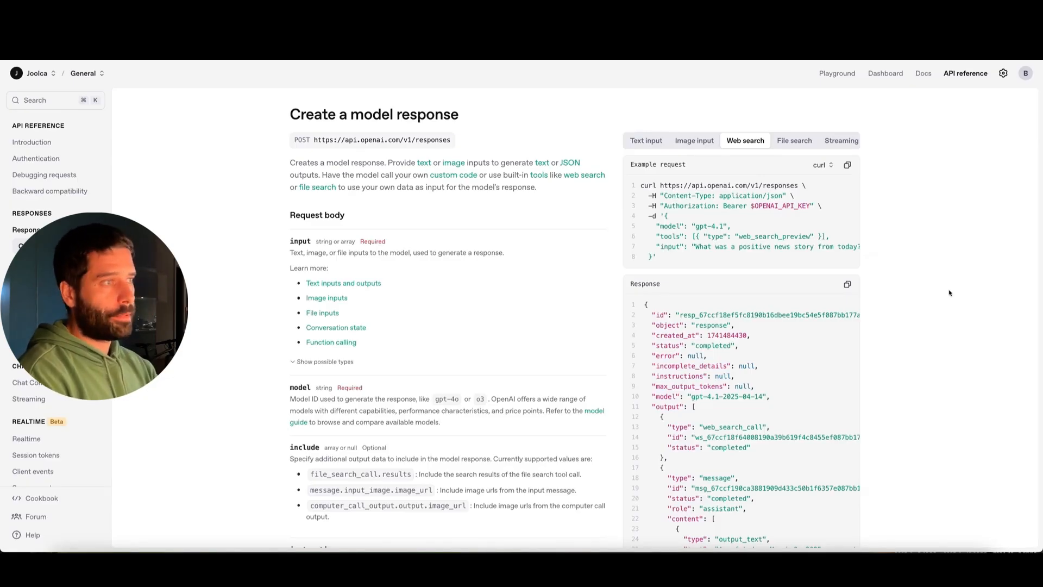
Step: Examine the web search example under Create a model response in the OpenAI API reference and the HTTP Request tool's method options
mouse_move(951, 238)
left_mouse_down()
mouse_move(952, 92)
mouse_move(956, 82)
mouse_move(1004, 80)
mouse_move(969, 80)
left_mouse_up()
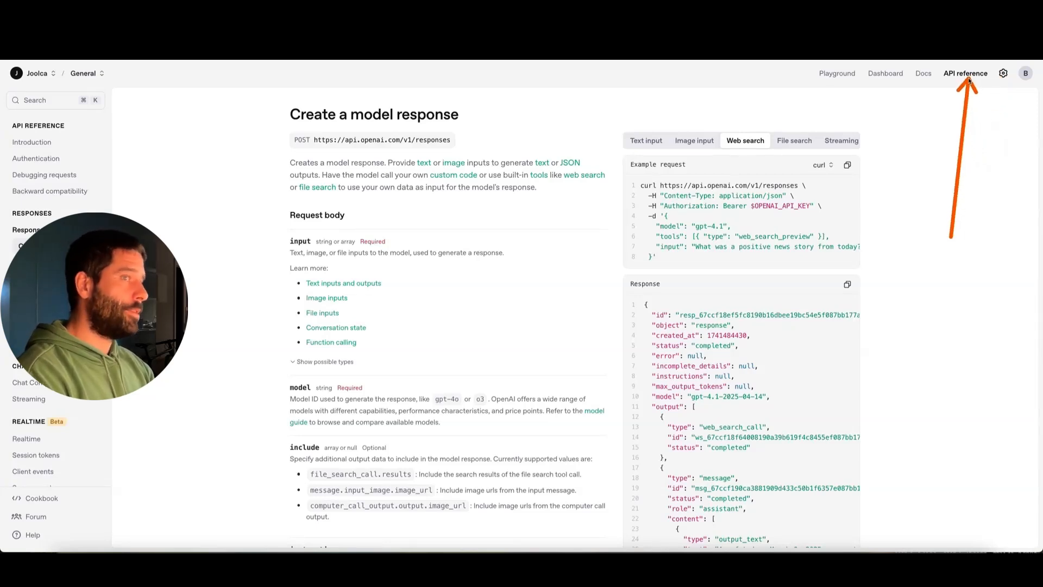
left_click_drag(969, 81, 967, 82)
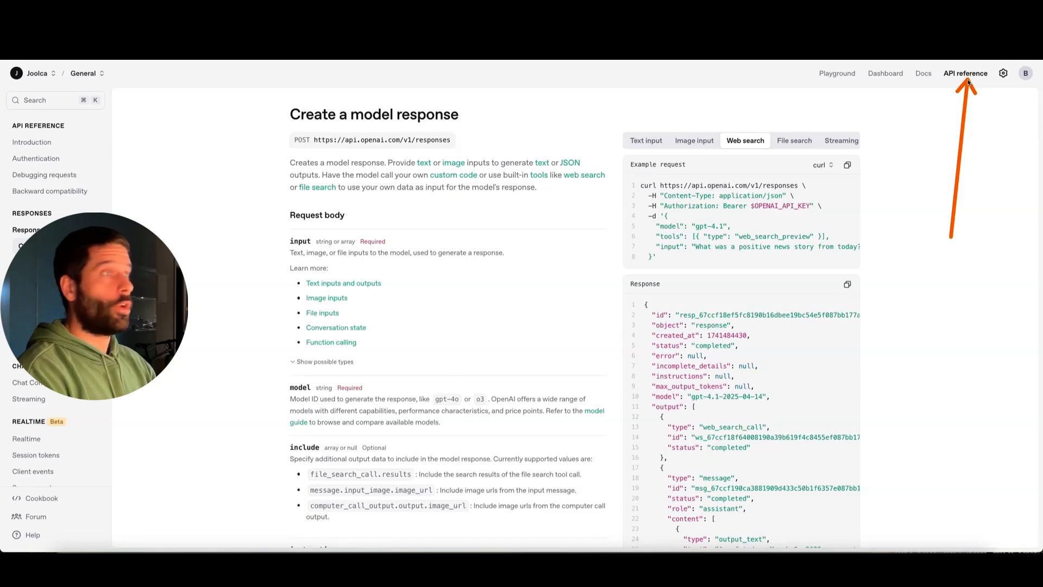
left_click_drag(679, 111, 453, 116)
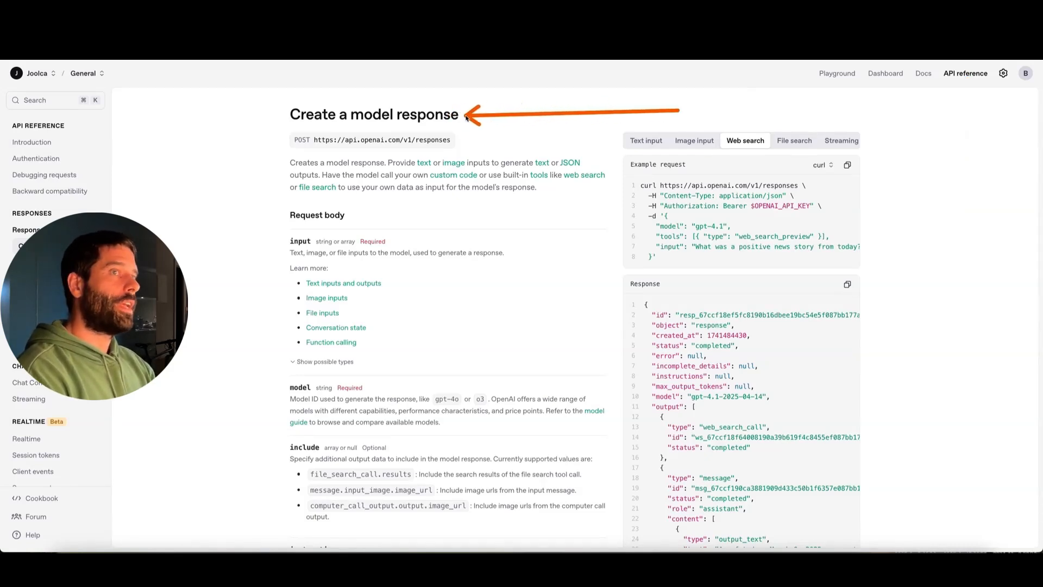
mouse_move(916, 289)
left_mouse_down()
mouse_move(763, 183)
mouse_move(754, 147)
left_mouse_up()
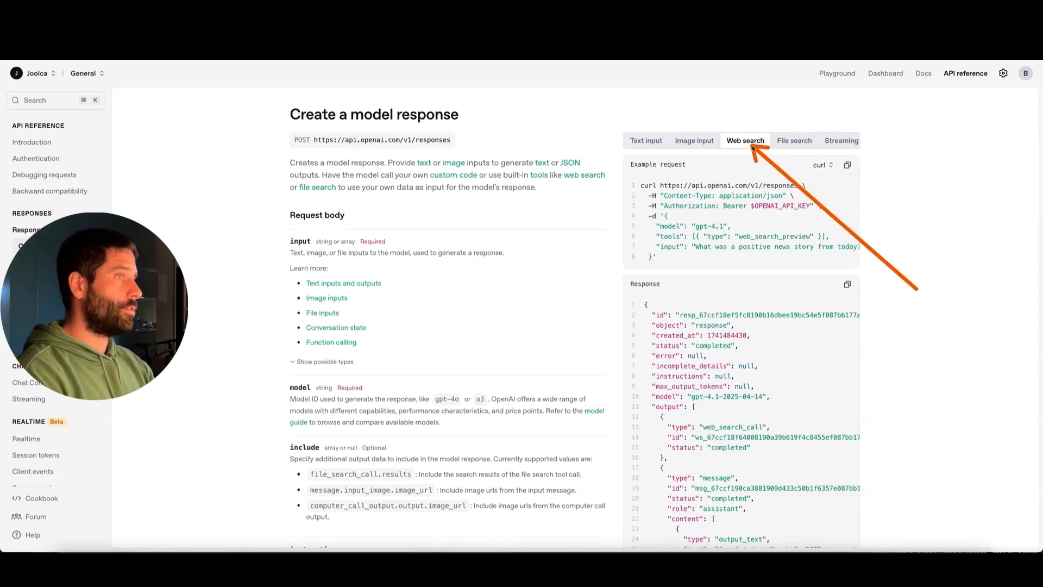
mouse_move(754, 147)
left_mouse_down()
mouse_move(799, 223)
mouse_move(783, 212)
mouse_move(785, 237)
left_mouse_up()
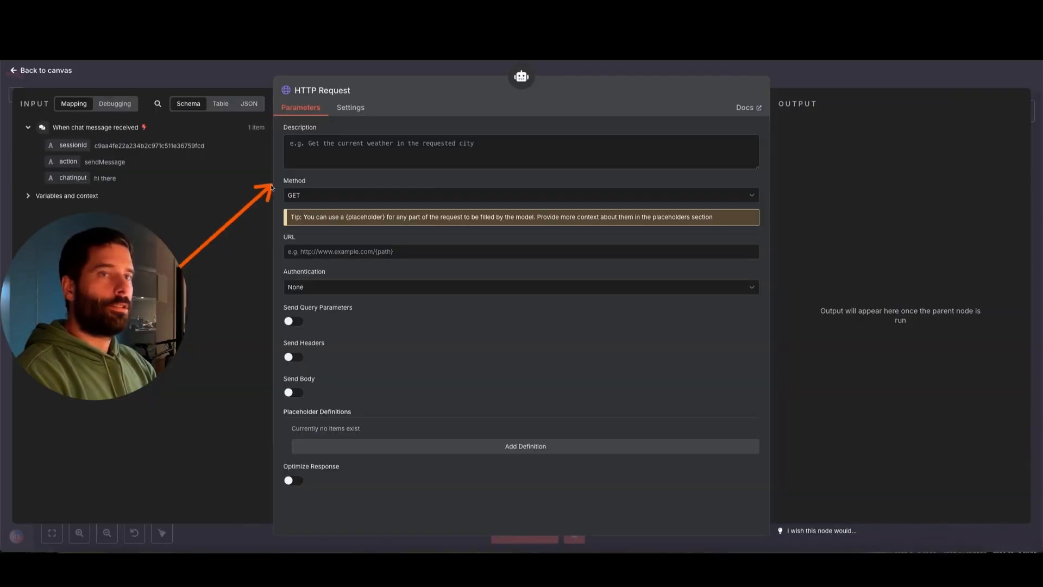
mouse_move(283, 165)
left_mouse_down()
mouse_move(288, 386)
mouse_move(281, 145)
mouse_move(276, 180)
mouse_move(284, 142)
mouse_move(297, 160)
mouse_move(252, 214)
mouse_move(289, 197)
left_mouse_up()
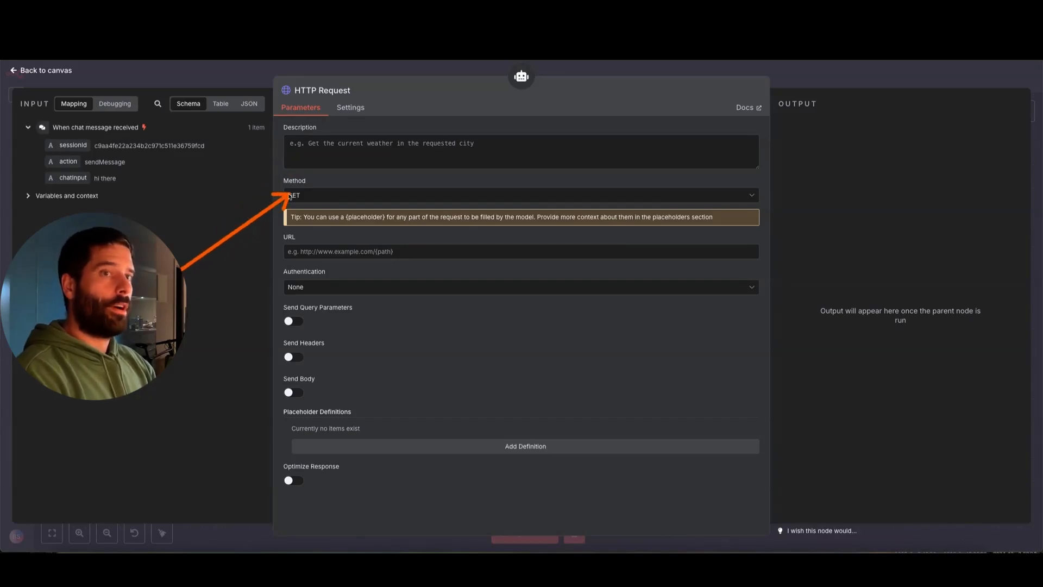
left_click(308, 196)
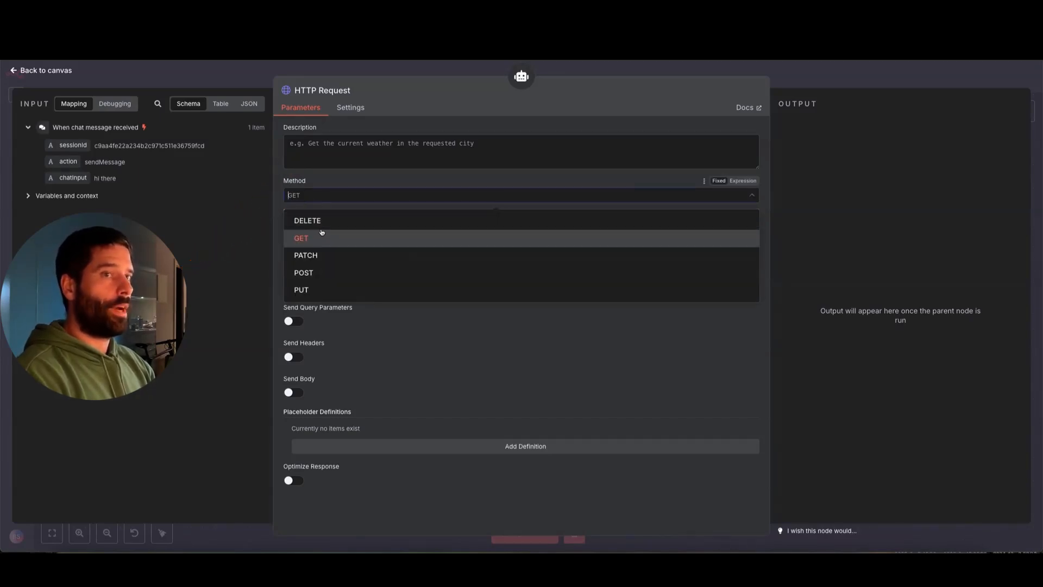
left_click(220, 267)
mouse_move(195, 282)
left_mouse_down()
mouse_move(280, 247)
mouse_move(282, 386)
mouse_move(289, 380)
left_mouse_up()
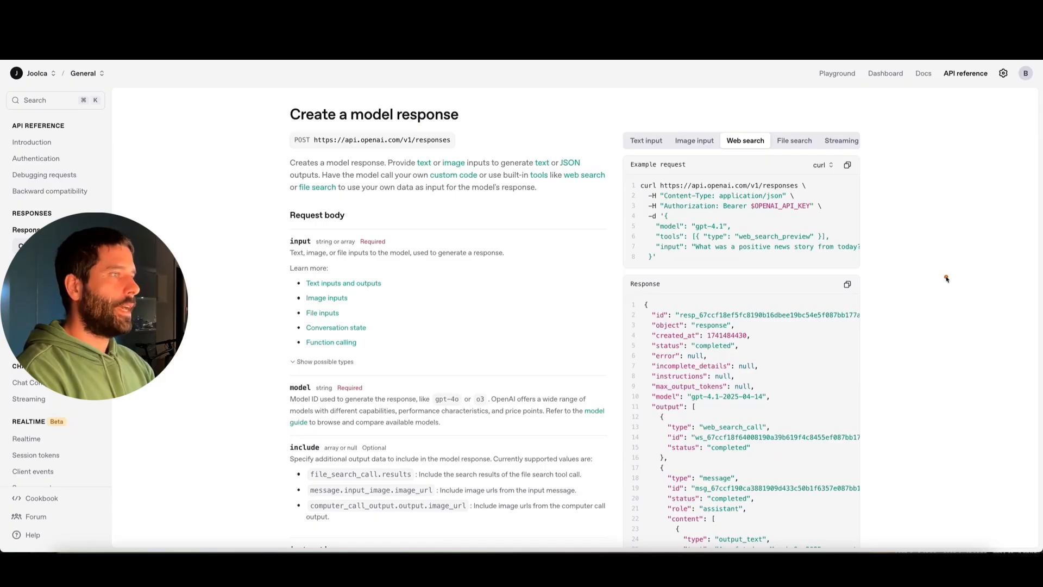
mouse_move(864, 234)
left_mouse_down()
mouse_move(797, 198)
mouse_move(666, 245)
mouse_move(804, 205)
mouse_move(717, 185)
mouse_move(657, 246)
mouse_move(707, 230)
mouse_move(720, 238)
left_mouse_up()
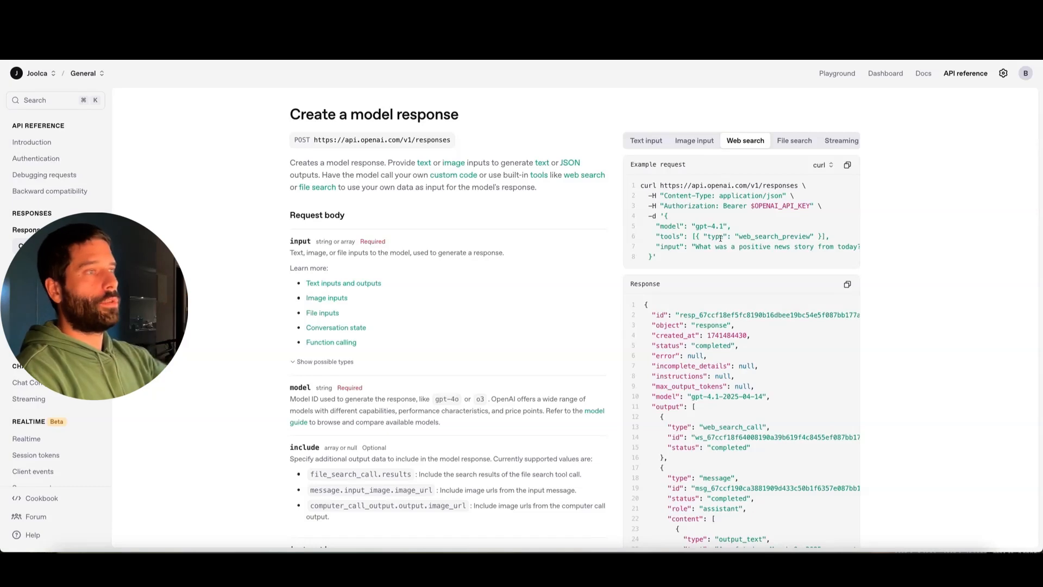
mouse_move(923, 290)
left_mouse_down()
mouse_move(698, 174)
mouse_move(633, 255)
mouse_move(830, 232)
mouse_move(842, 158)
mouse_move(831, 171)
left_mouse_up()
left_click(831, 171)
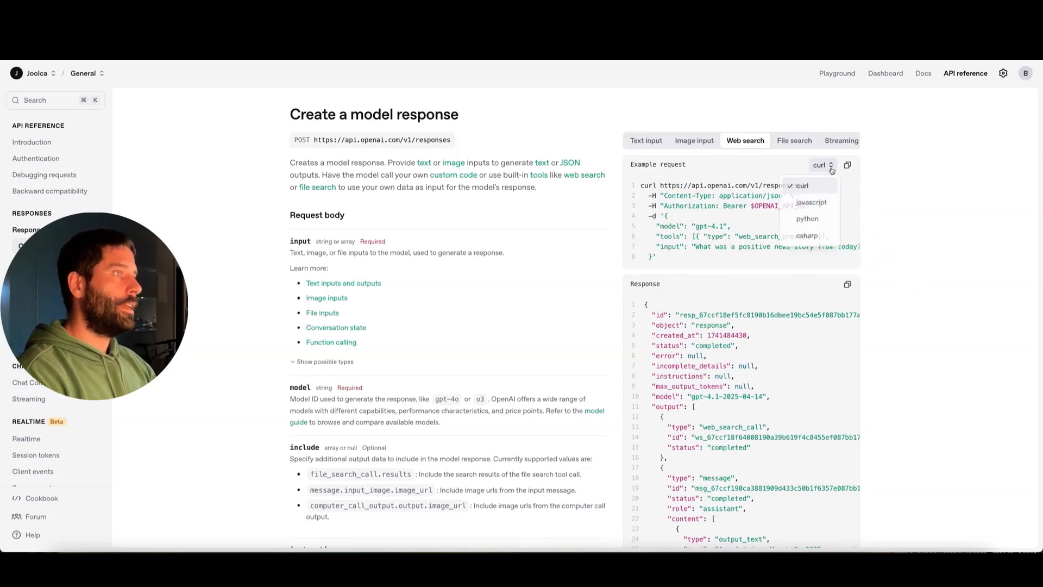
left_click(812, 189)
left_click_drag(921, 265, 767, 239)
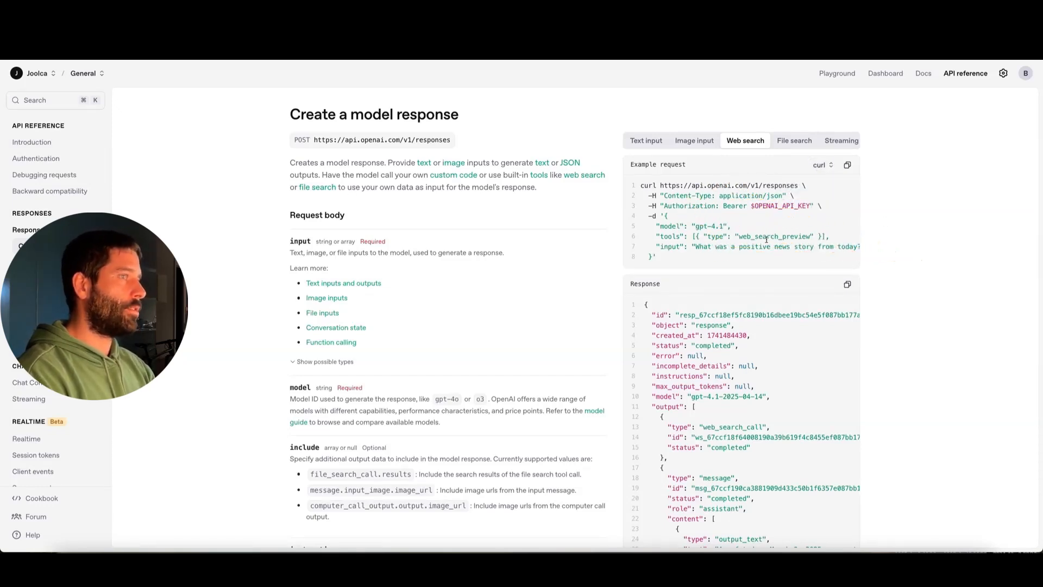
left_click_drag(661, 187, 795, 185)
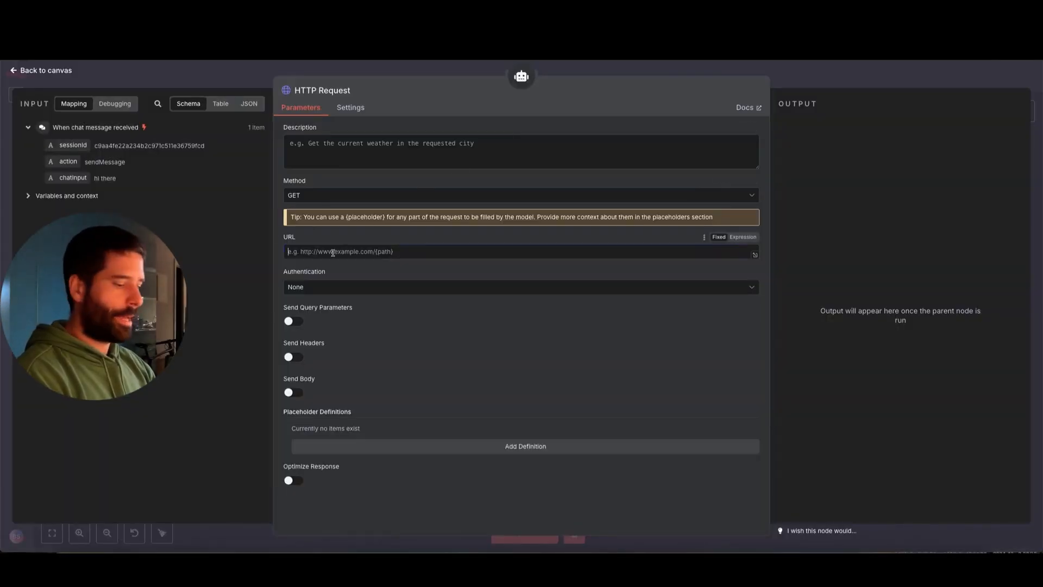
type("https://api.openai.com/v1/responses")
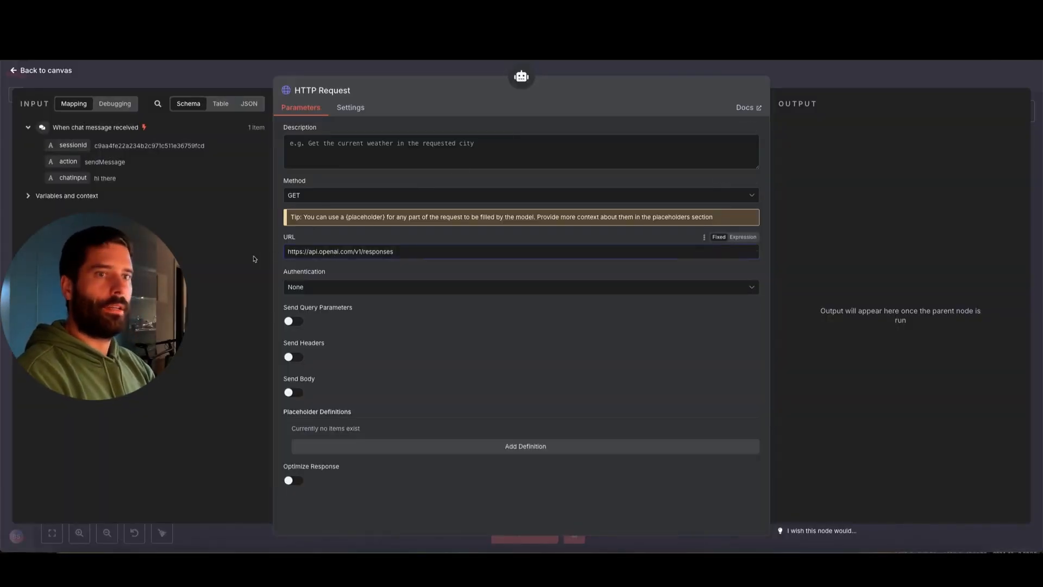
left_click(310, 196)
left_click(303, 271)
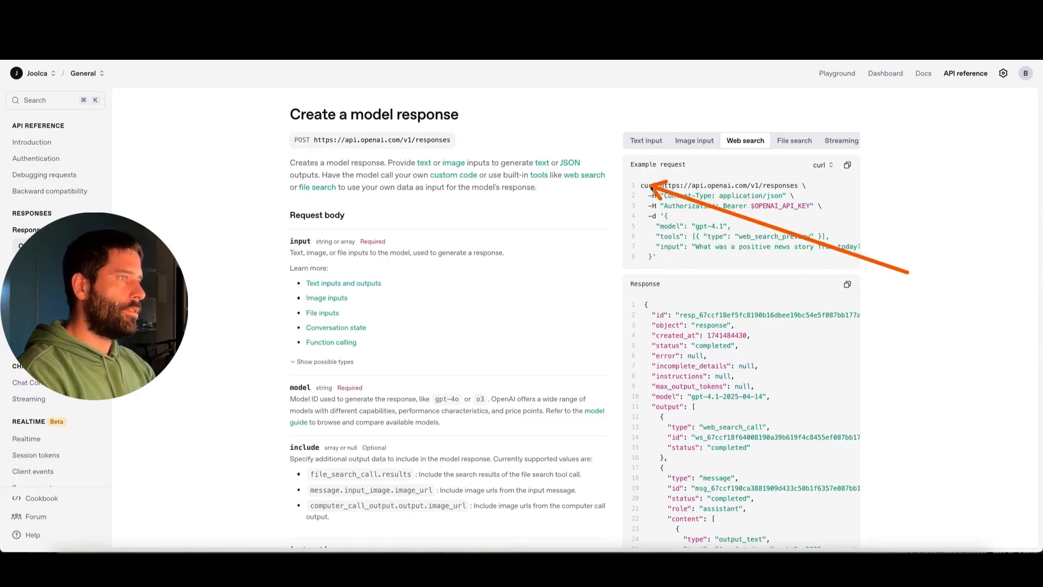
Step: Compare the javascript, python and csharp versions of the API reference's web search example, and return it to curl
left_click(820, 165)
left_click(810, 203)
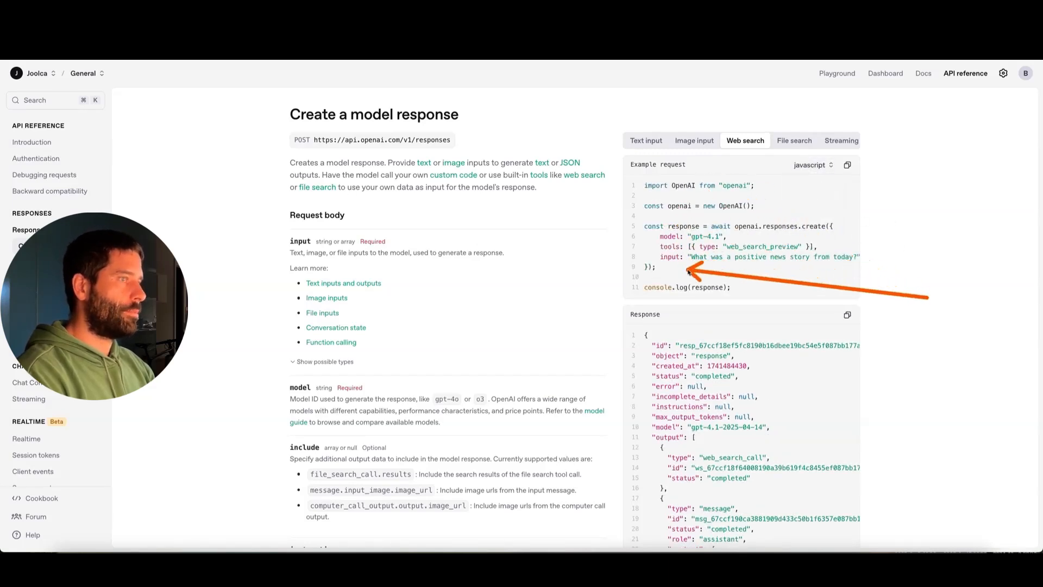
left_click(815, 165)
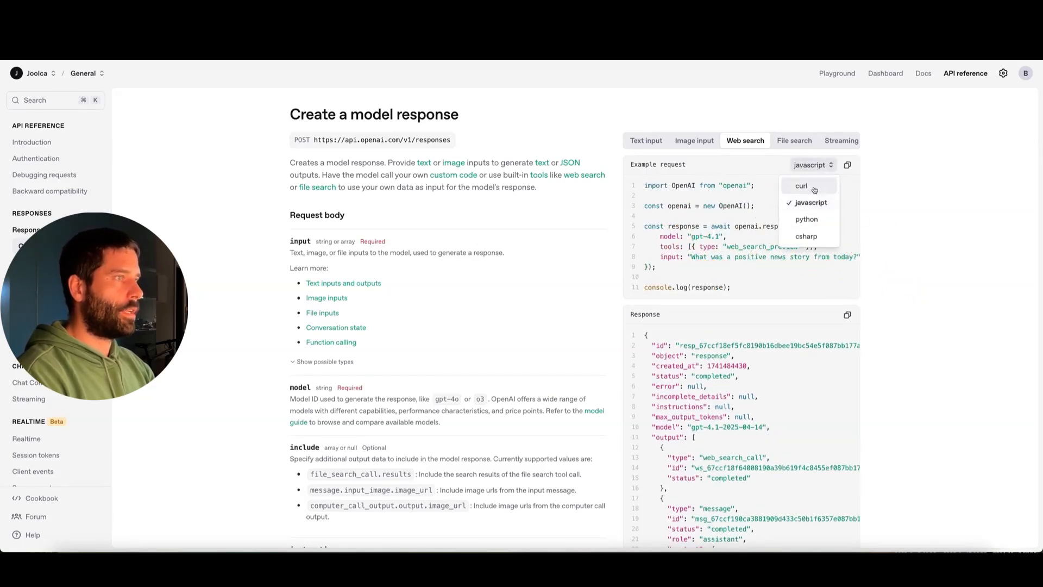
left_click(813, 220)
left_click(814, 165)
left_click(814, 230)
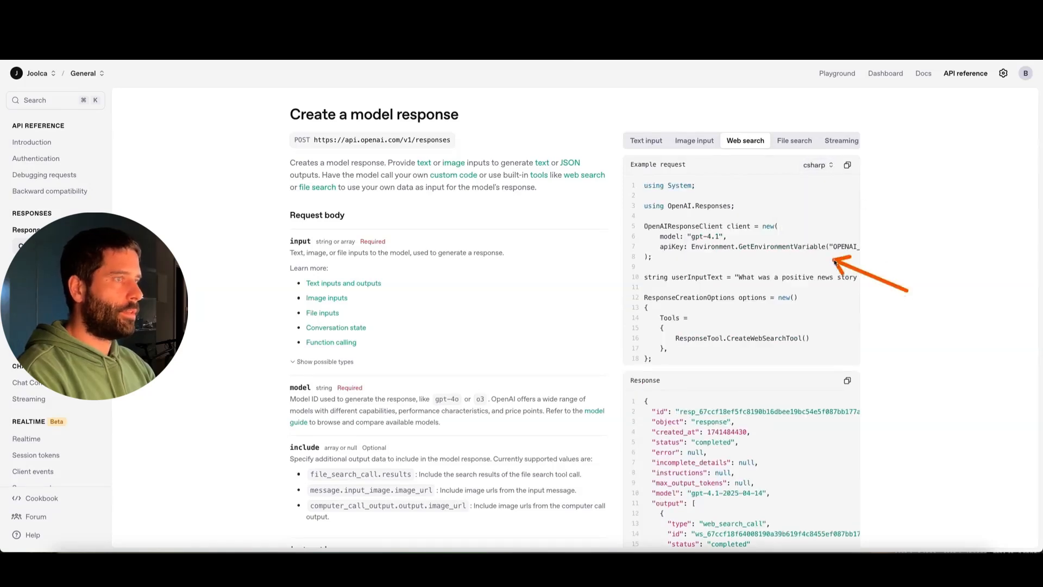
left_click(813, 167)
left_click(813, 188)
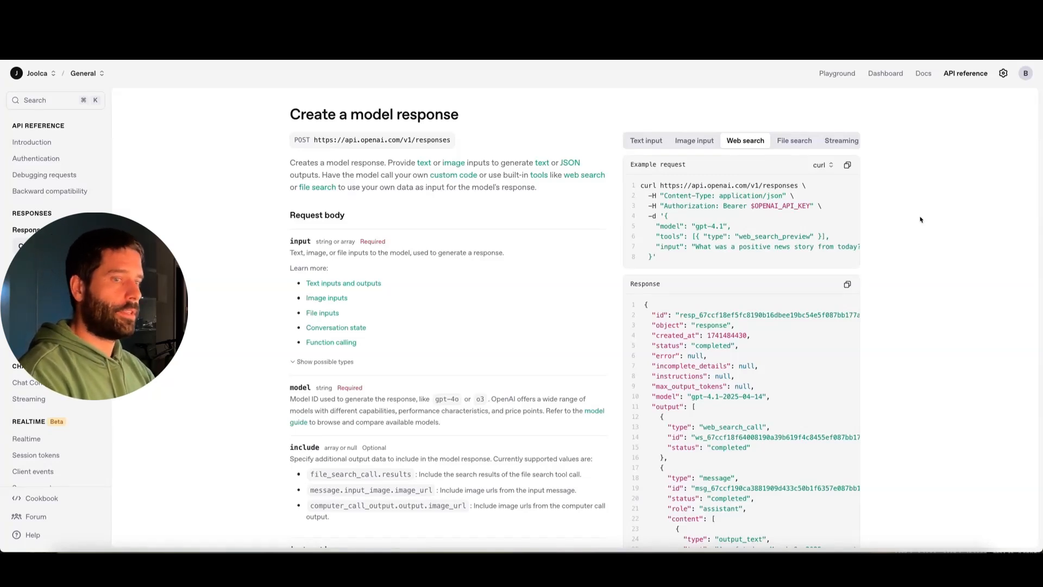
Step: Enable sending headers in the HTTP Request tool and define a Content-Type header with the value application/json, provided using the field below
mouse_move(921, 243)
left_mouse_down()
mouse_move(816, 210)
mouse_move(671, 191)
mouse_move(663, 207)
left_mouse_up()
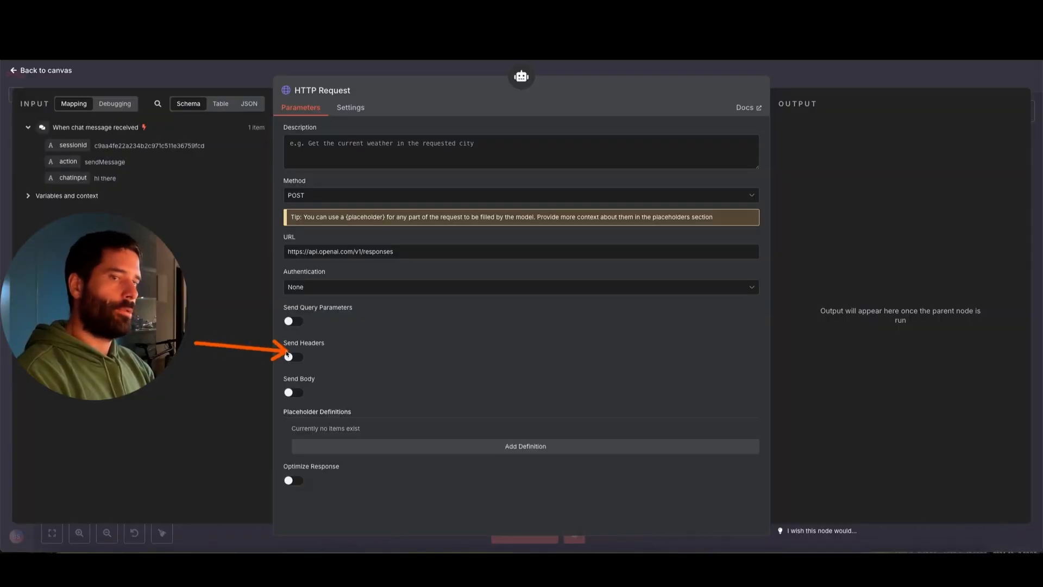
left_click(289, 358)
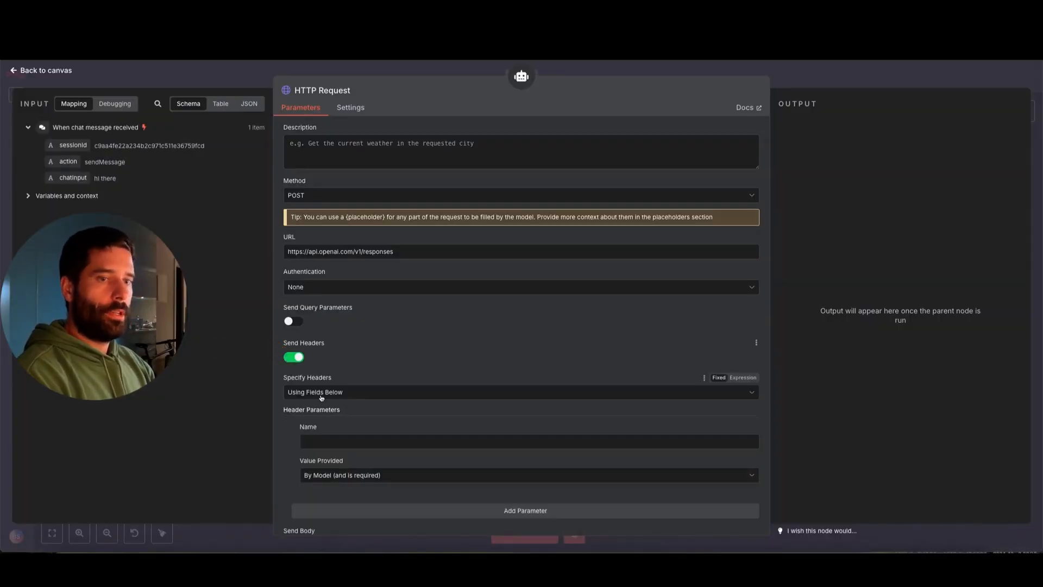
scroll(319, 394, "down", 3)
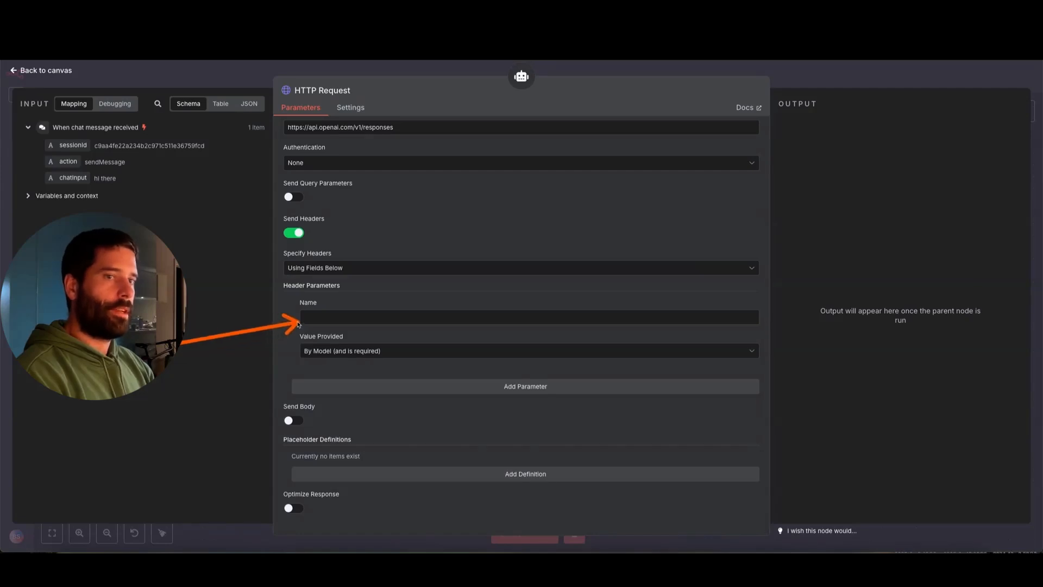
left_click(308, 351)
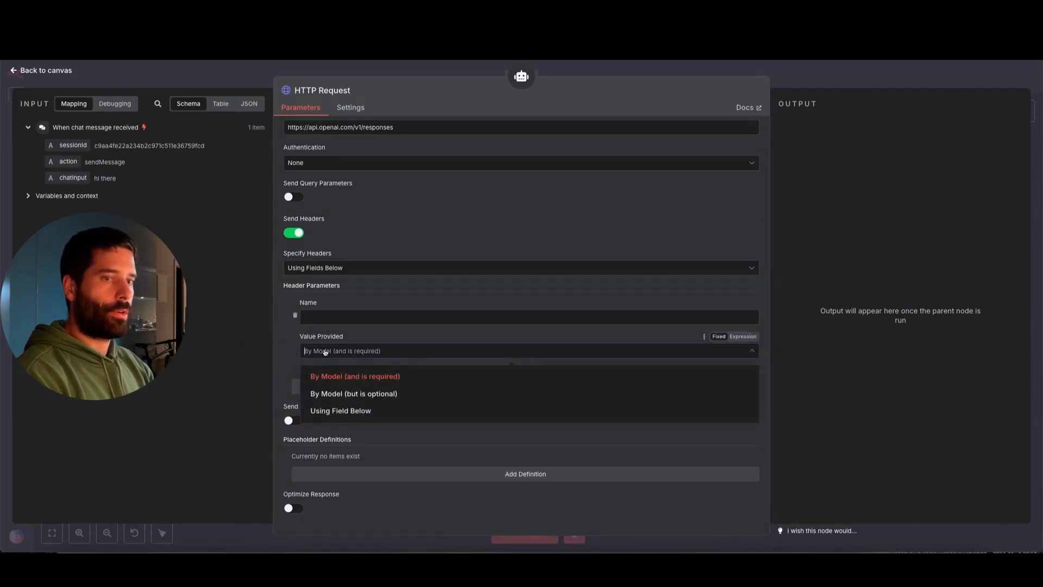
left_click(326, 412)
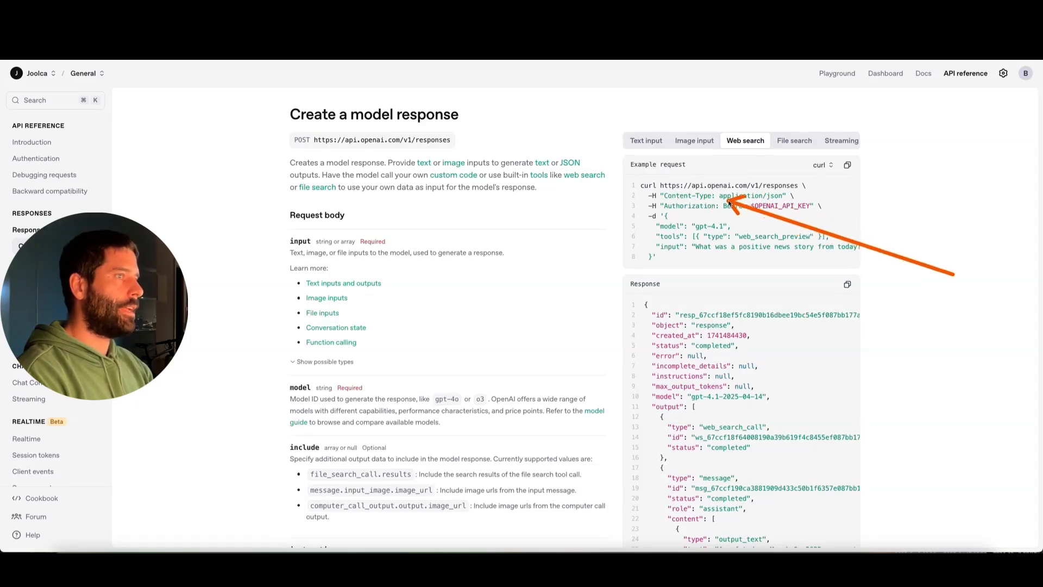
double_click(672, 195)
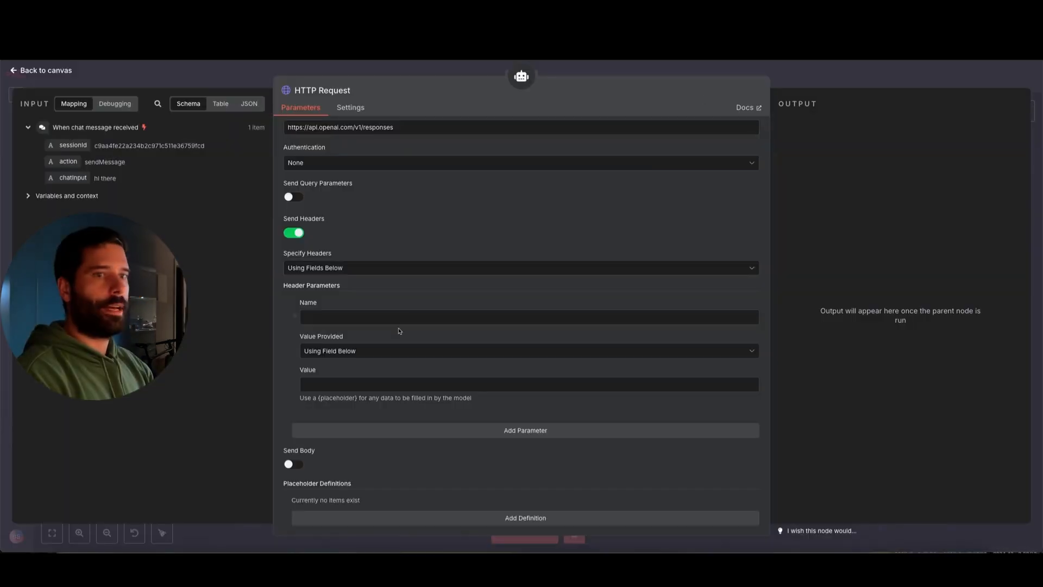
type("Content-Type")
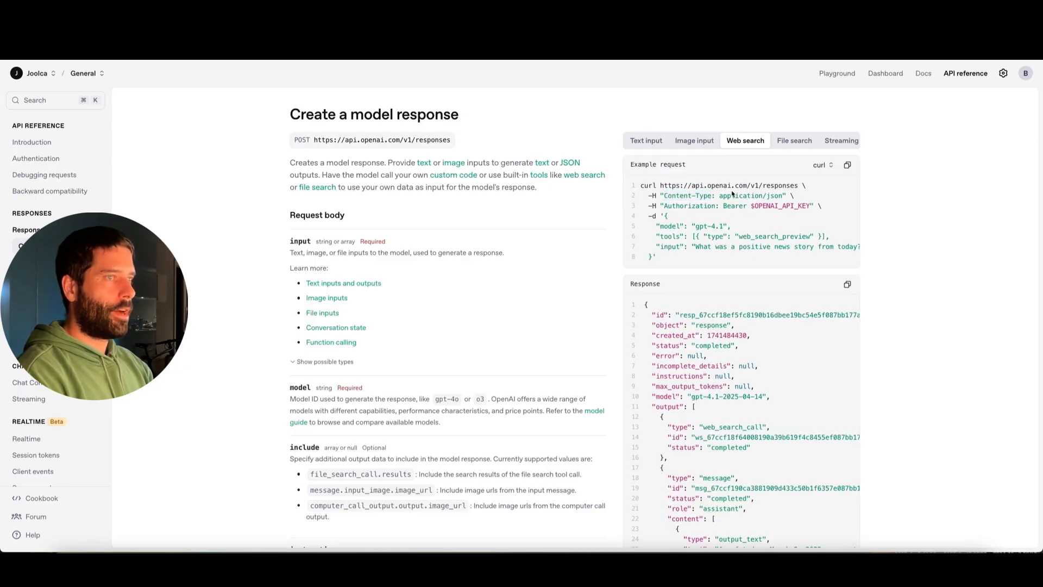
left_click_drag(719, 196, 768, 194)
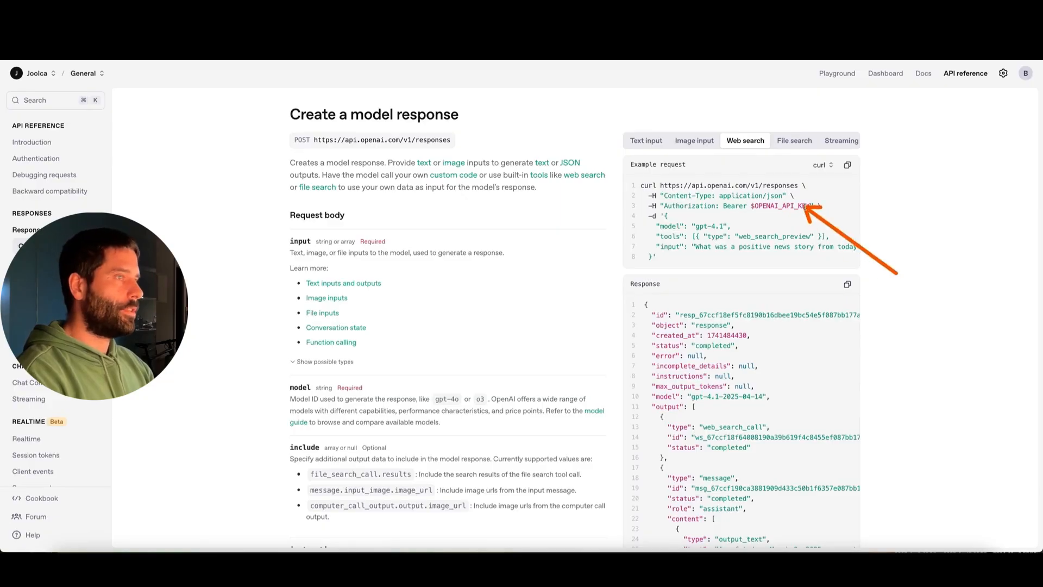
Step: Check the example's Authorization header and set the HTTP Request tool's authentication to Predefined Credential Type with the OpenAi credential type
left_click_drag(663, 205, 811, 206)
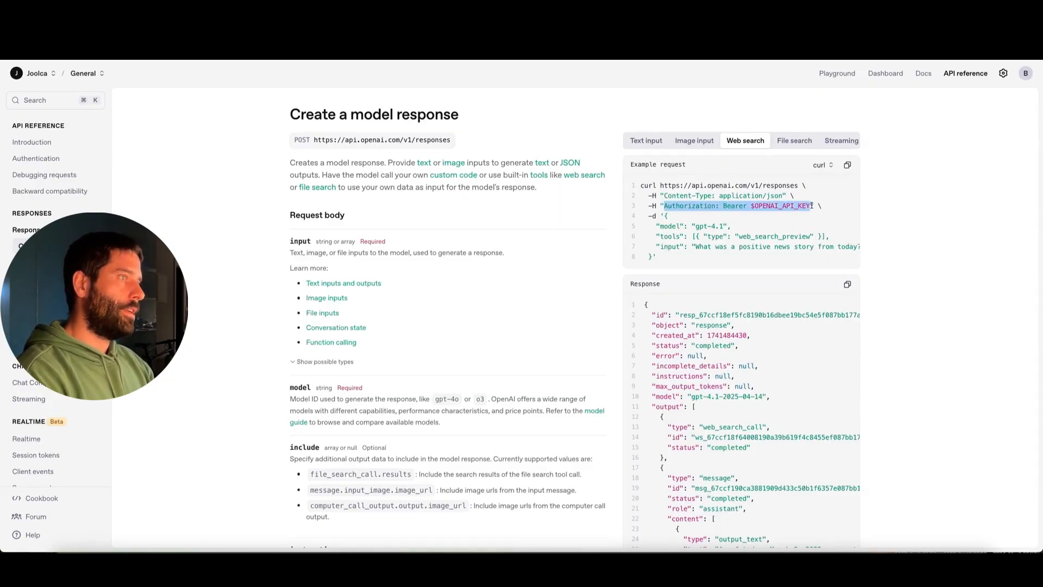
left_click(811, 205)
left_click_drag(907, 259, 809, 210)
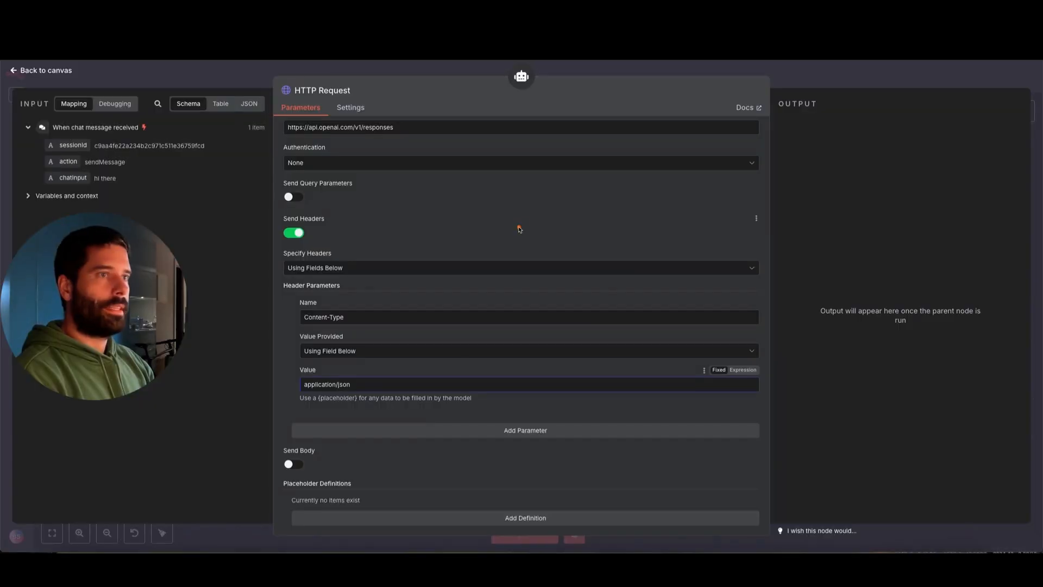
mouse_move(517, 228)
left_mouse_down()
mouse_move(384, 163)
mouse_move(344, 158)
left_mouse_up()
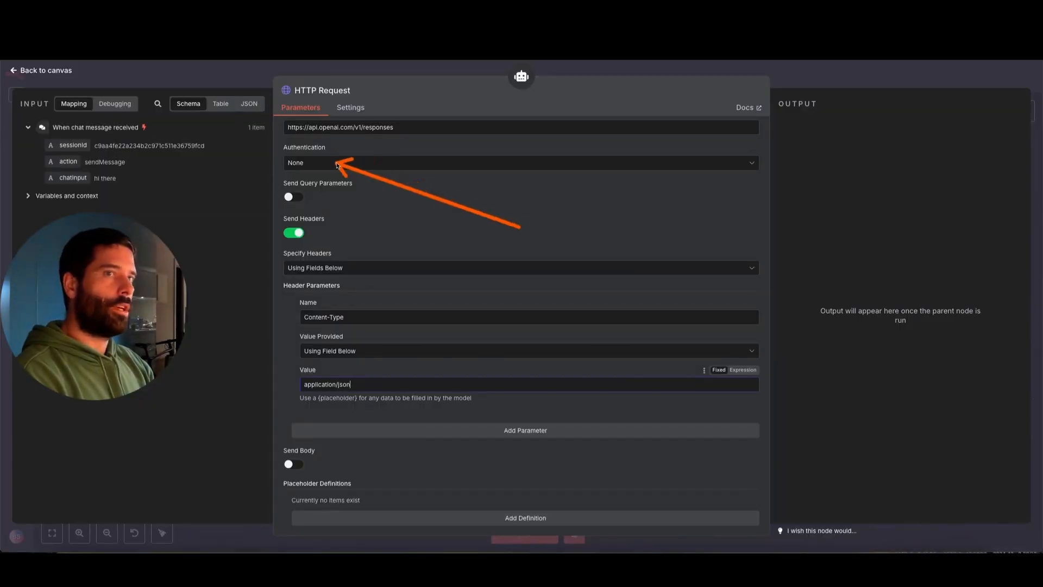
left_click(324, 163)
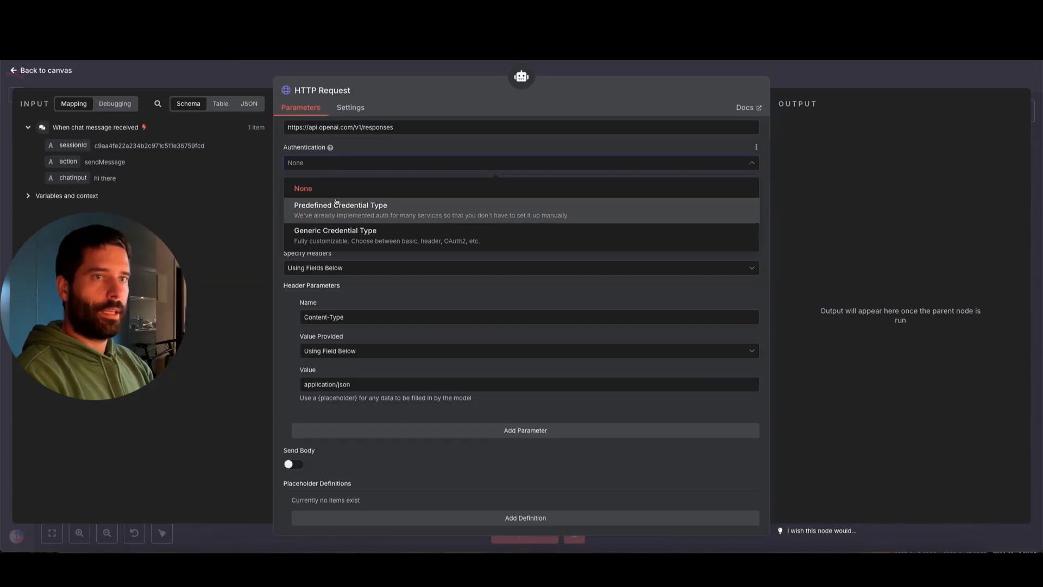
left_click(386, 209)
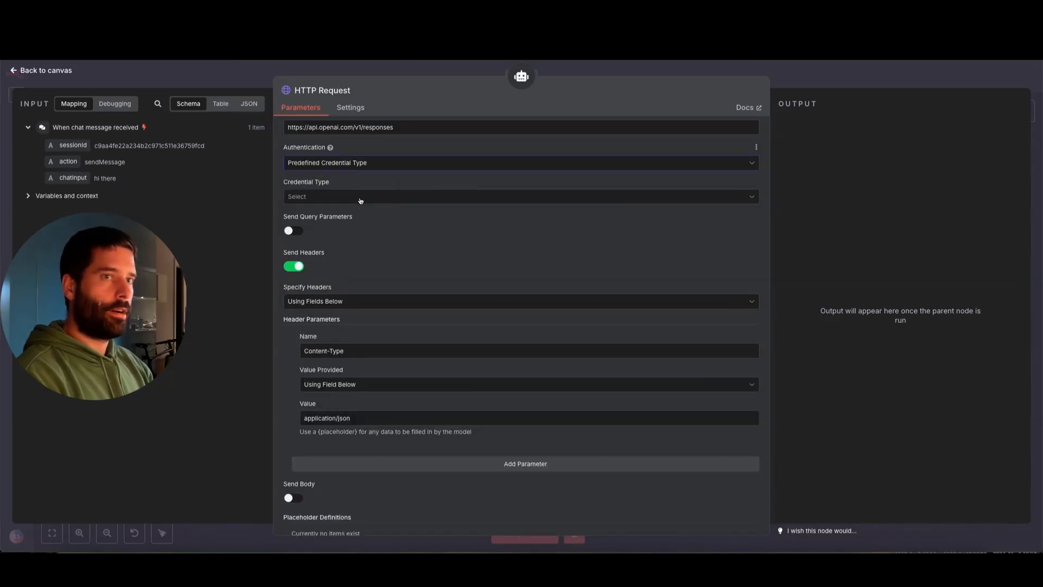
left_click(360, 197)
type("openai")
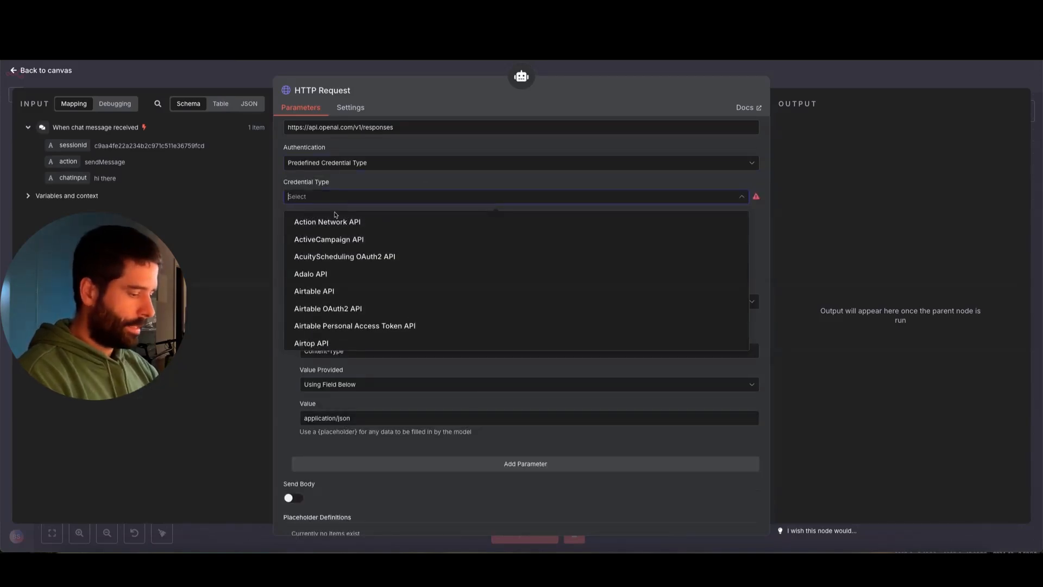
left_click(305, 223)
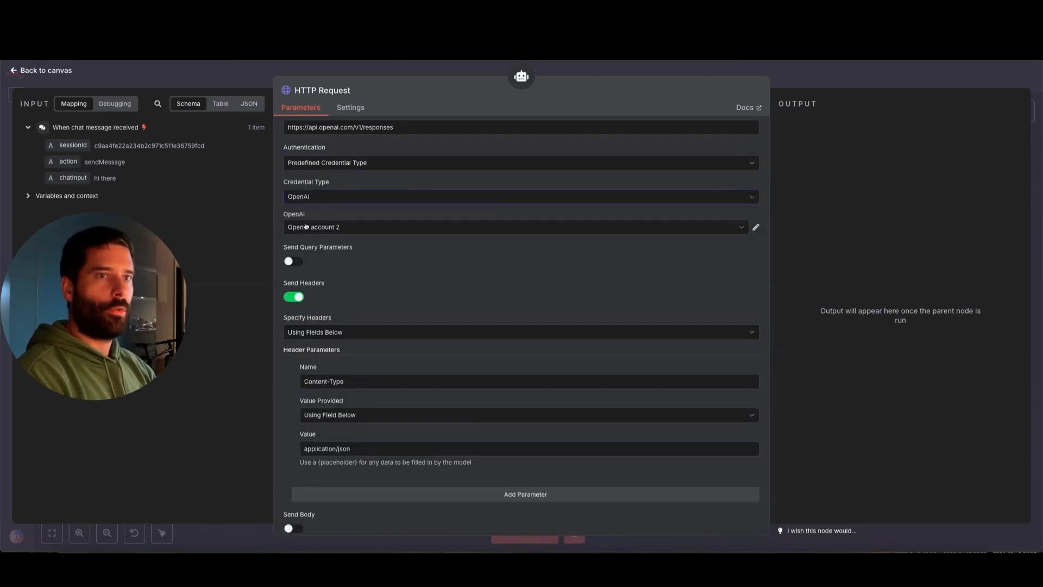
left_click_drag(406, 285, 351, 229)
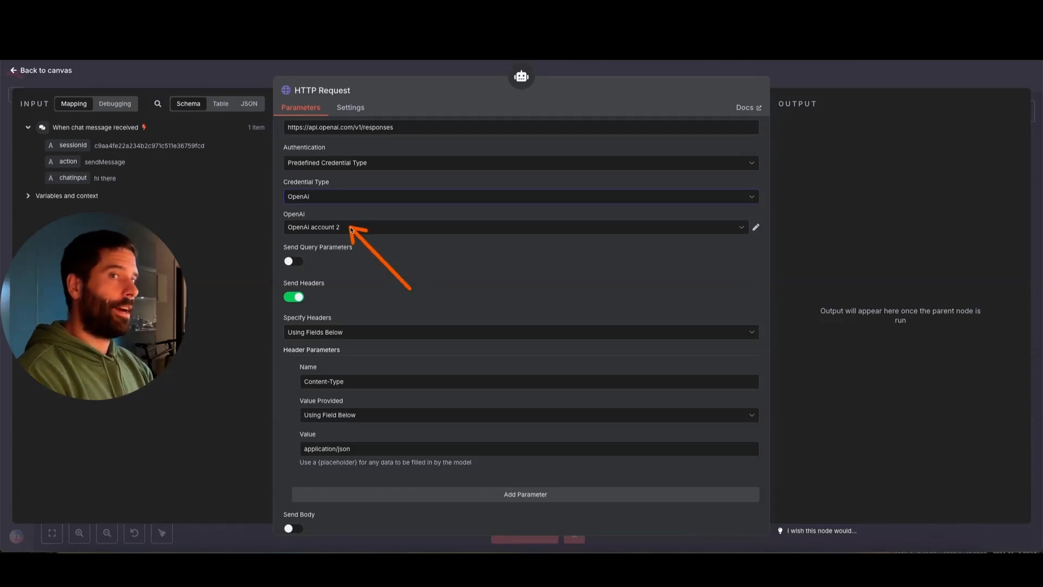
mouse_move(182, 267)
left_mouse_down()
mouse_move(298, 160)
mouse_move(275, 377)
mouse_move(314, 380)
left_mouse_up()
mouse_move(921, 299)
left_mouse_down()
mouse_move(875, 228)
mouse_move(771, 197)
mouse_move(673, 195)
left_mouse_up()
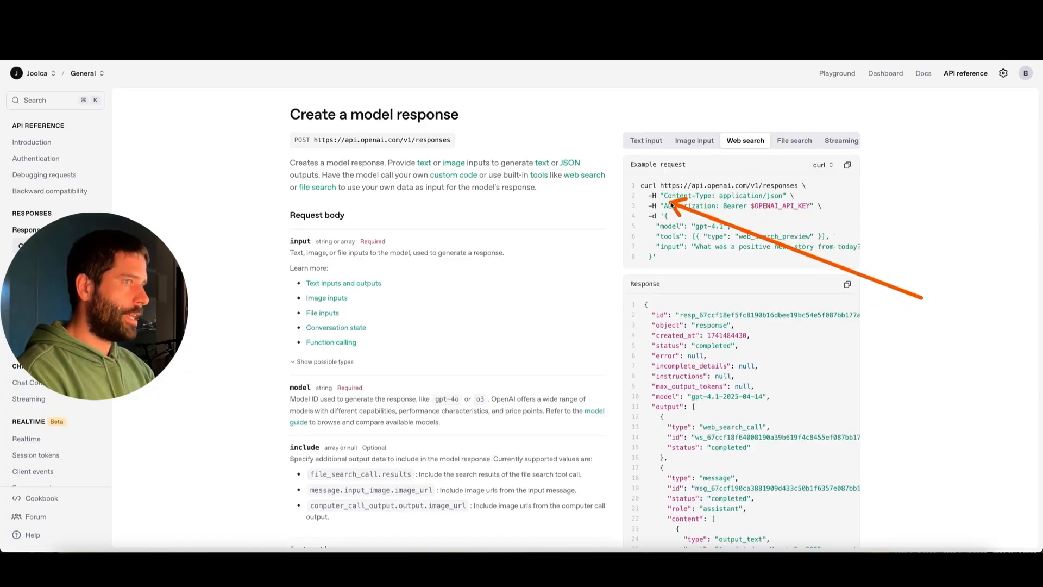
Step: Review the header lines of the web search curl example and copy its JSON request body
left_click_drag(813, 205, 631, 197)
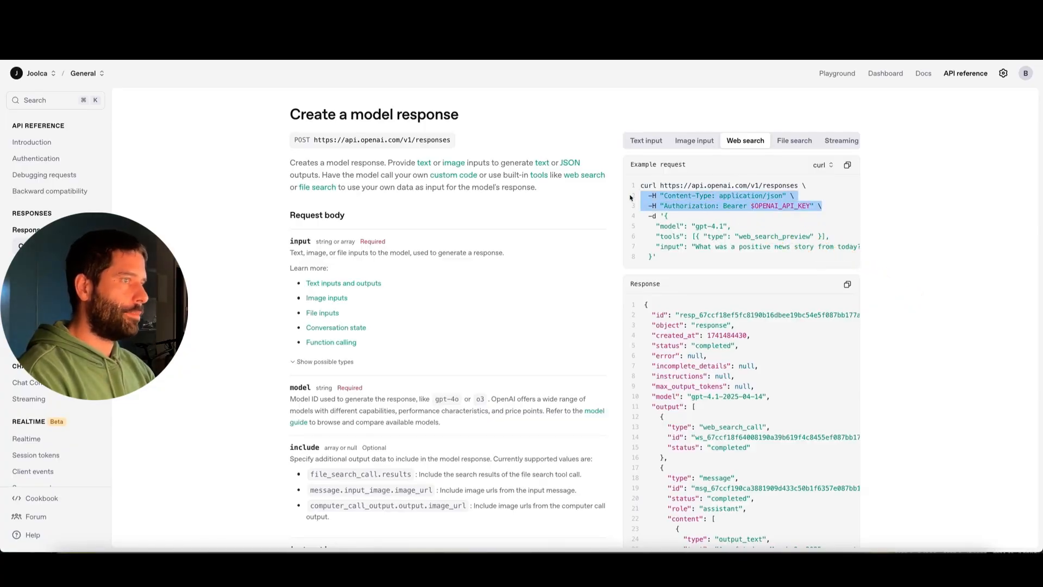
mouse_move(918, 312)
left_mouse_down()
mouse_move(676, 220)
mouse_move(651, 257)
left_mouse_up()
left_click(664, 215)
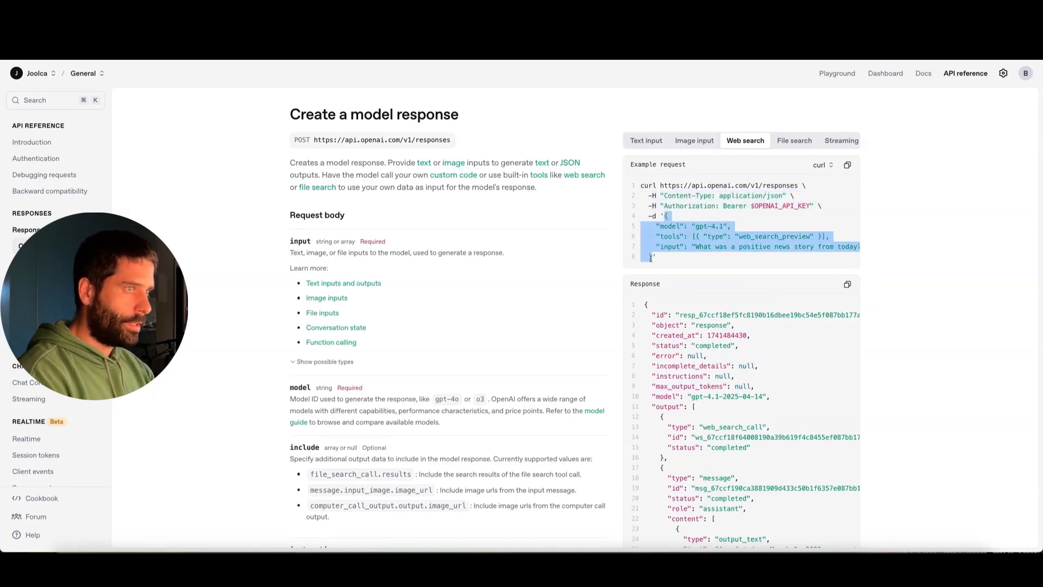
mouse_move(747, 306)
left_mouse_down()
mouse_move(699, 278)
mouse_move(663, 229)
mouse_move(667, 218)
left_mouse_up()
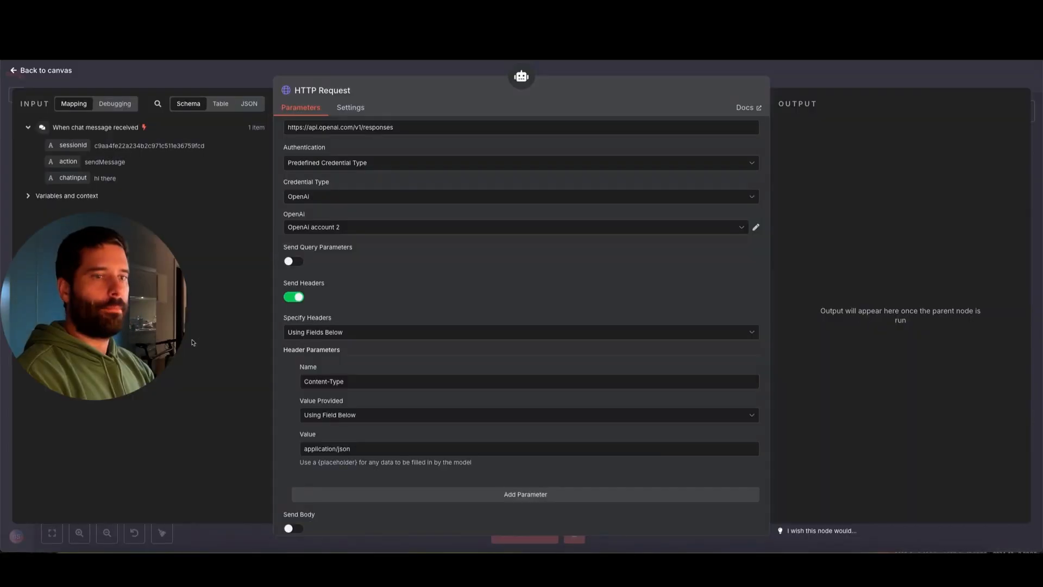
Step: Enable sending a body in the HTTP Request tool, specify it using JSON below, and paste the copied gpt-4.1 web_search_preview JSON
scroll(301, 413, "down", 3)
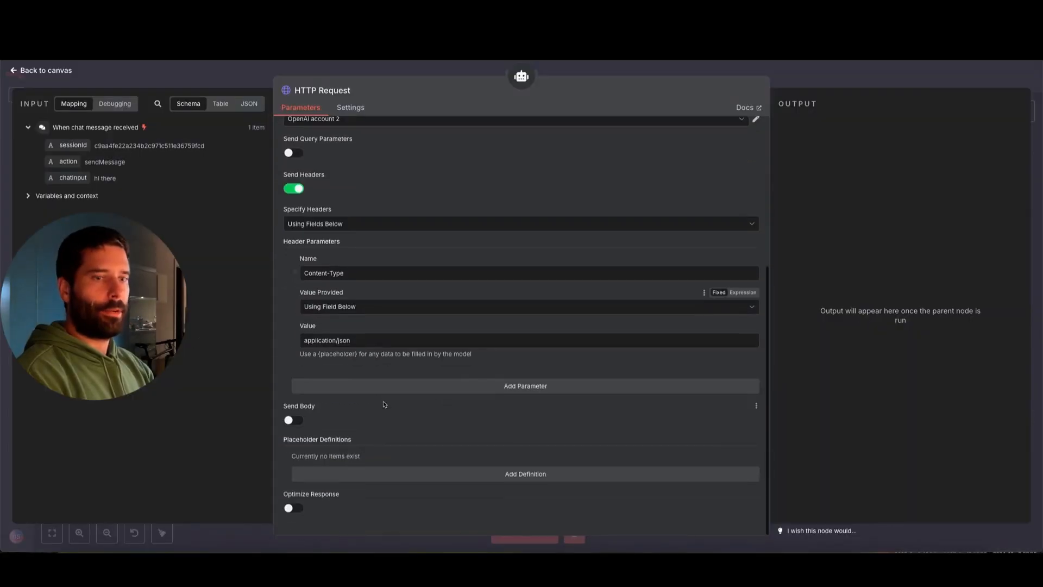
left_click_drag(201, 427, 274, 418)
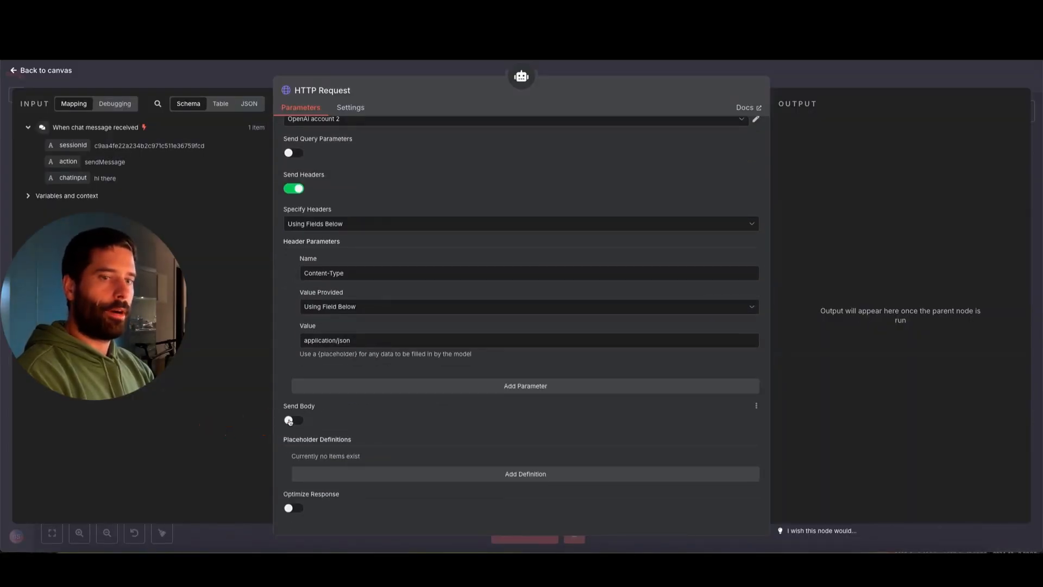
left_click(293, 420)
scroll(333, 445, "down", 1)
scroll(333, 445, "down", 2)
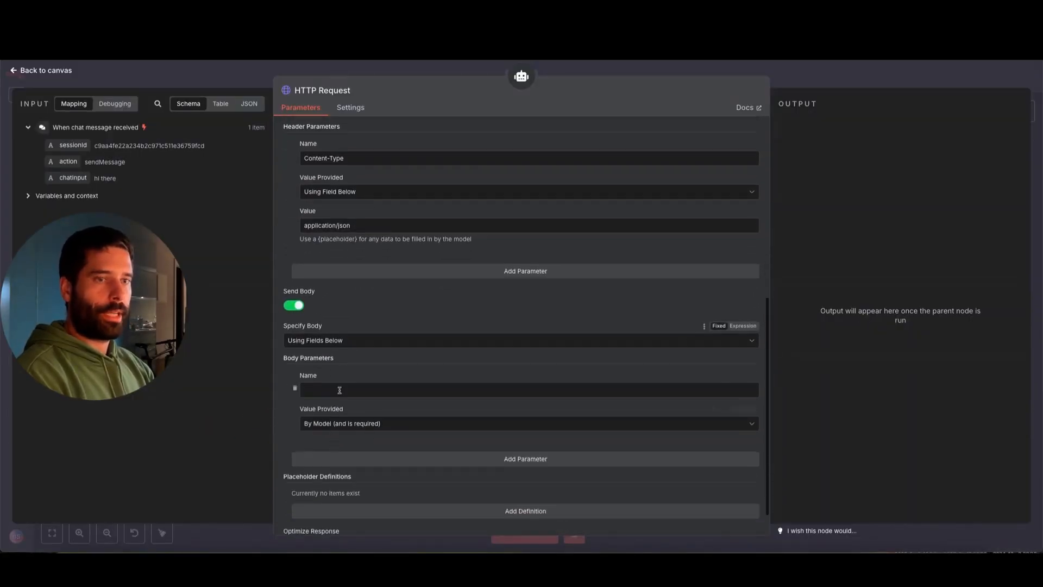
left_click(318, 341)
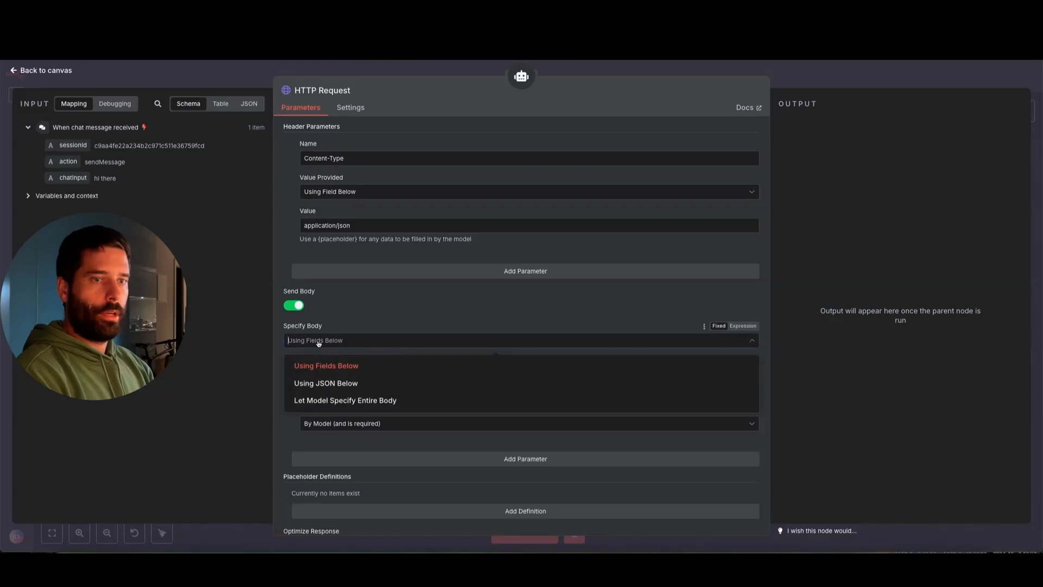
left_click(320, 382)
type("{     \"model\": \"gpt-4.1\",     \"tools\": [{ \"type\": \"web_search_preview\" }],     \"input\": \"What was a positive news story from today?\"   }")
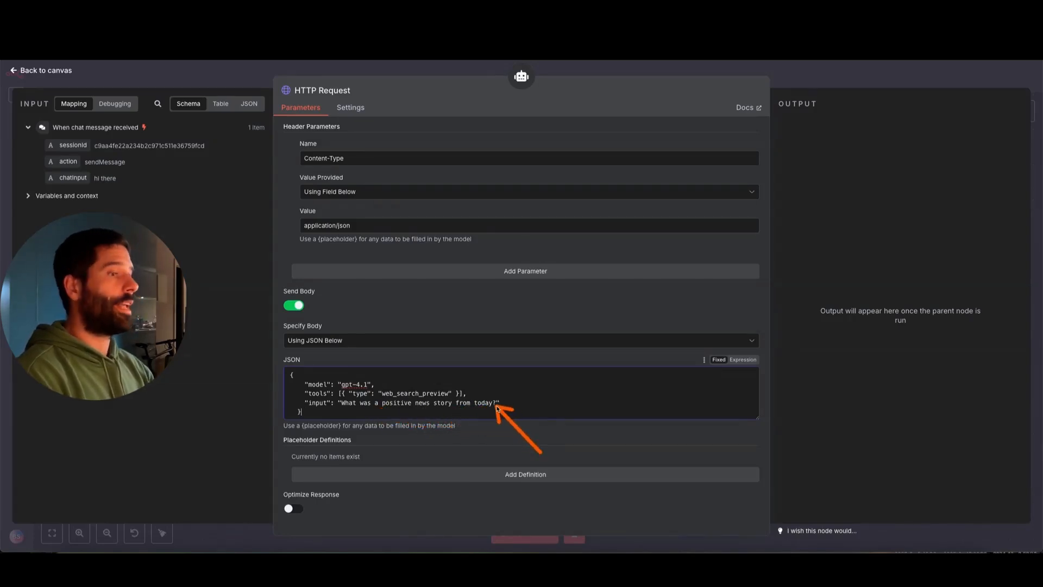
Step: Replace the JSON body's input question with {ask_question} and define that placeholder with the description "The question to ask the search"
left_click_drag(496, 403, 382, 405)
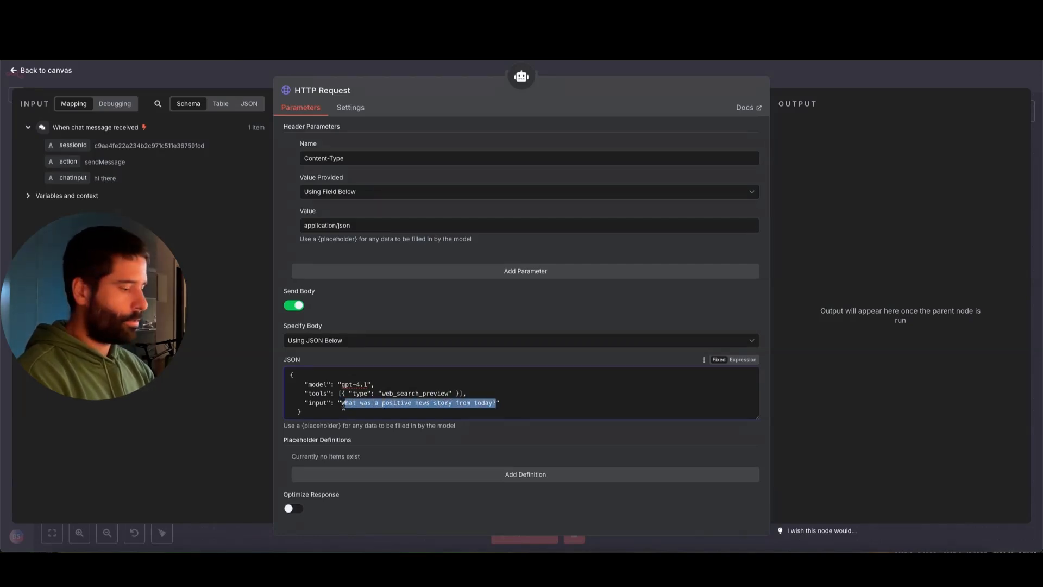
type("W")
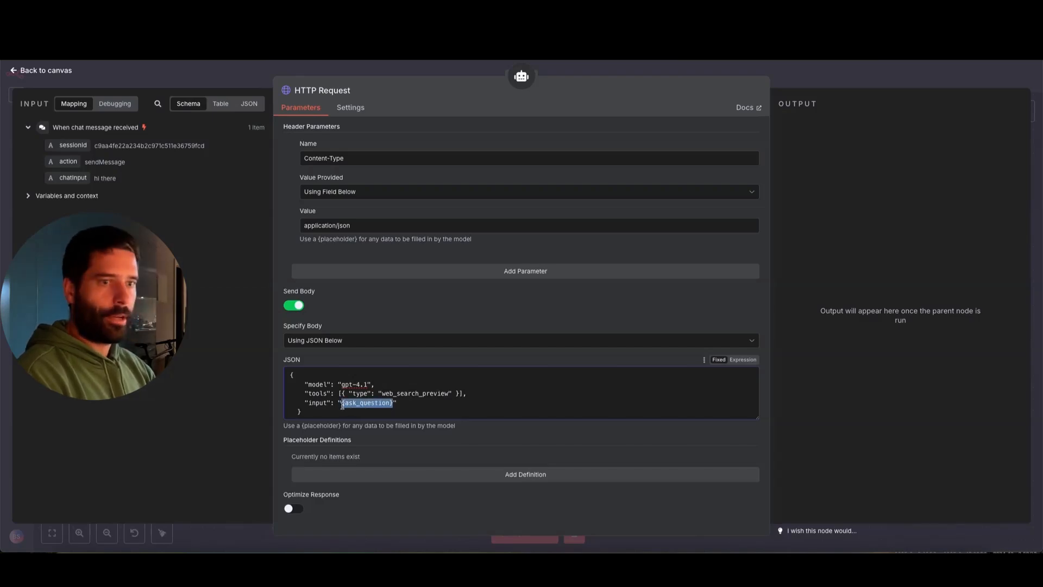
left_click(426, 425)
mouse_move(223, 423)
left_mouse_down()
mouse_move(273, 424)
mouse_move(371, 464)
left_mouse_up()
left_click(373, 474)
scroll(348, 389, "down", 2)
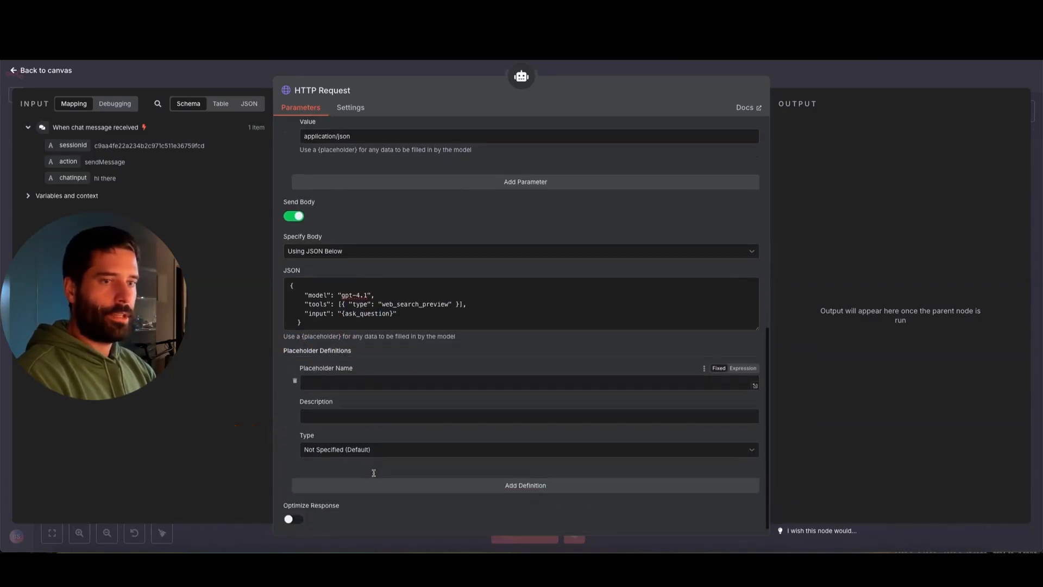
left_click(329, 370)
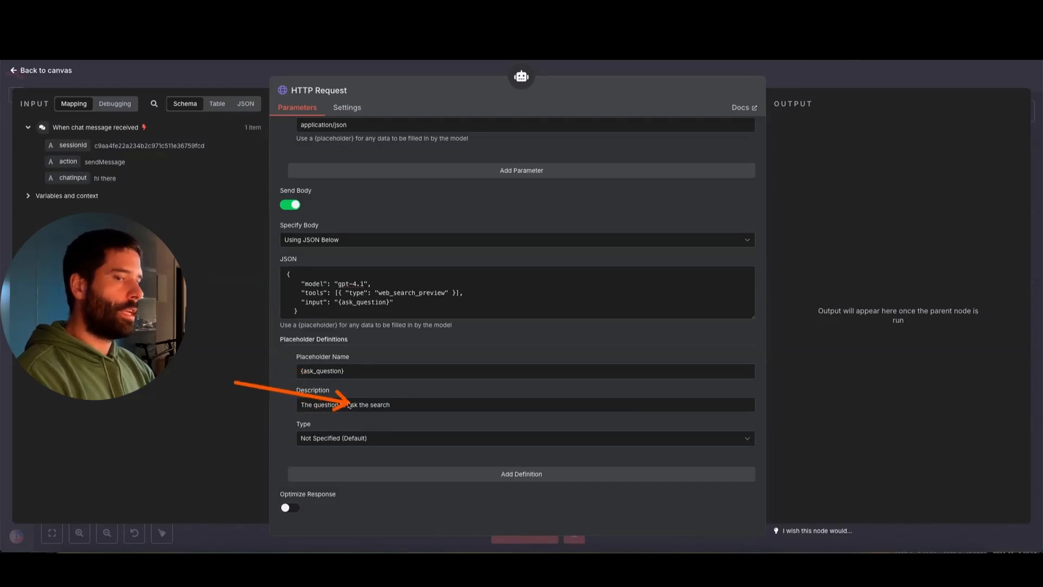
Step: Copy the tool name answer_question from the AI Agent's system message and rename the HTTP Request tool to it
scroll(326, 283, "up", 10)
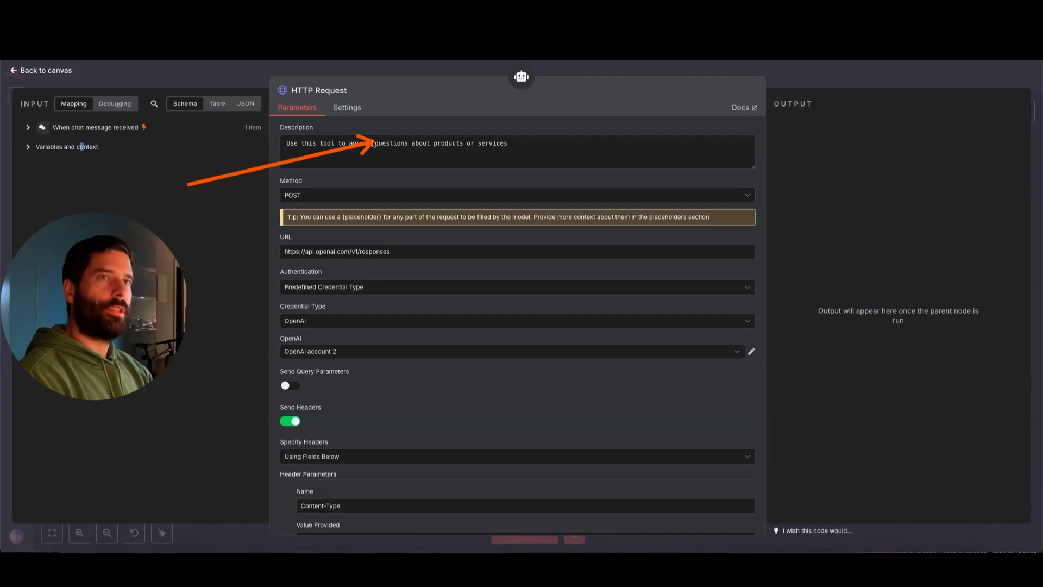
left_click(796, 87)
double_click(577, 210)
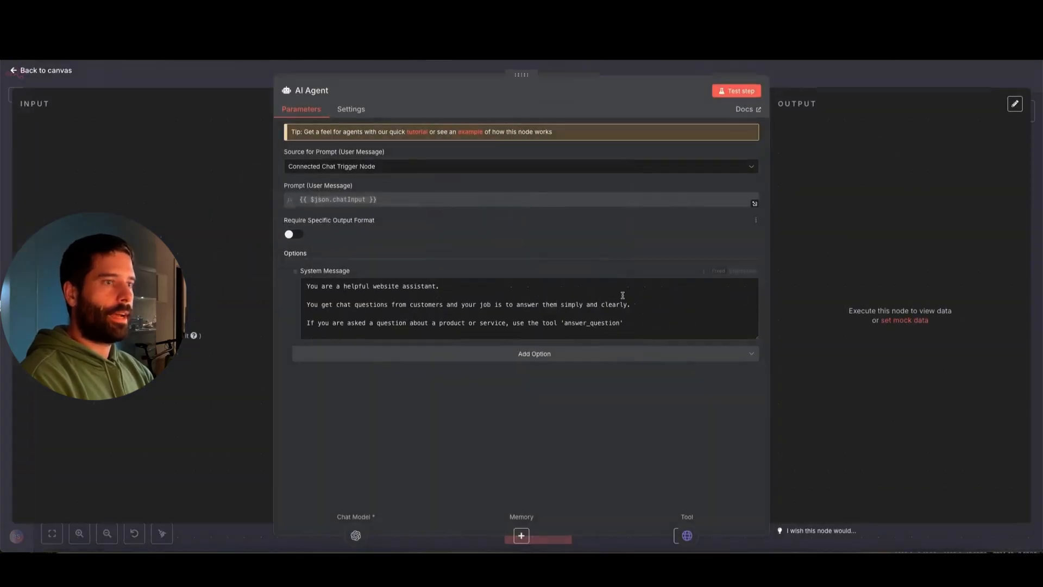
double_click(570, 324)
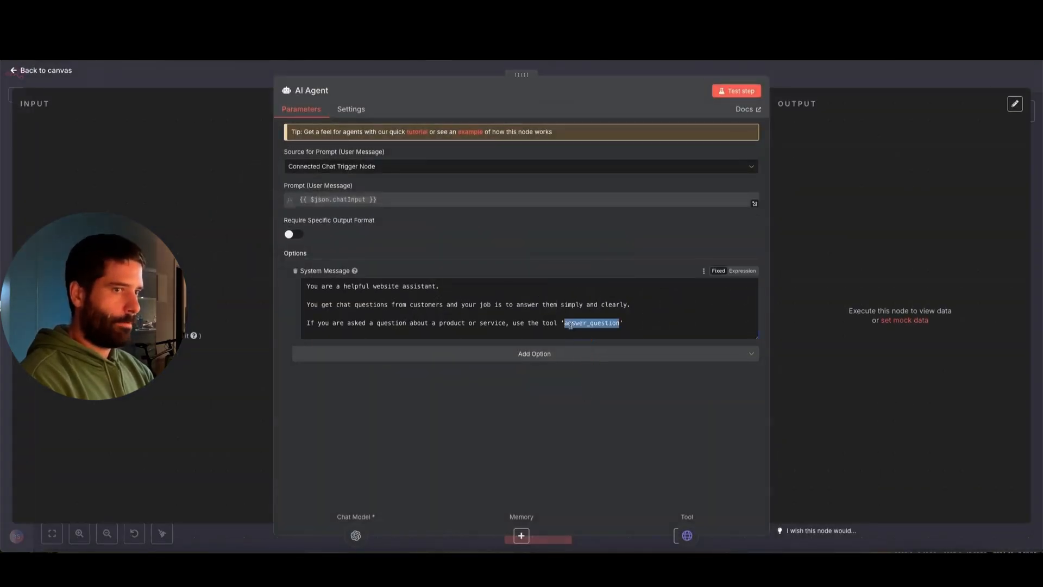
left_click(830, 102)
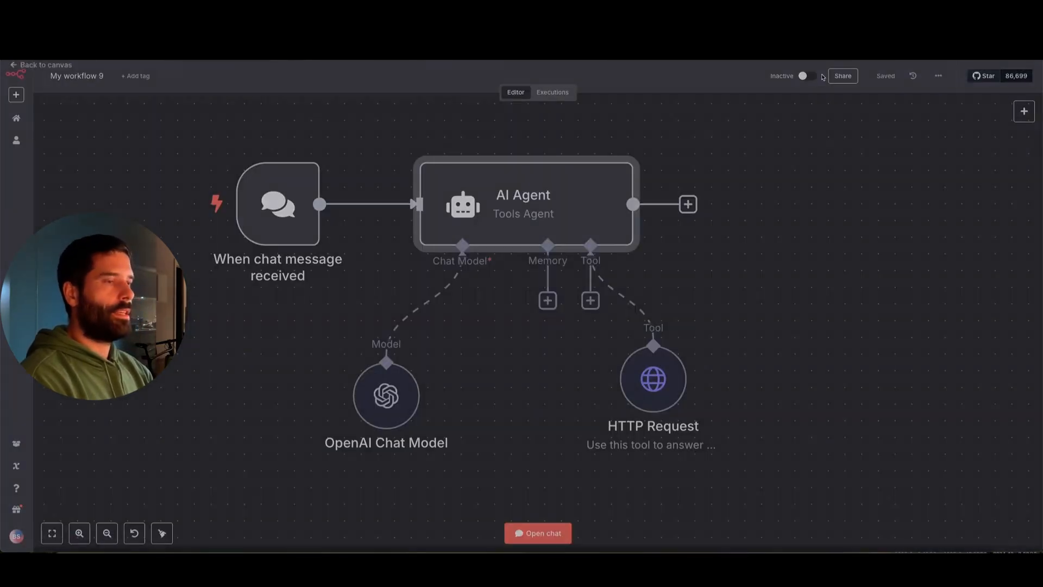
double_click(659, 372)
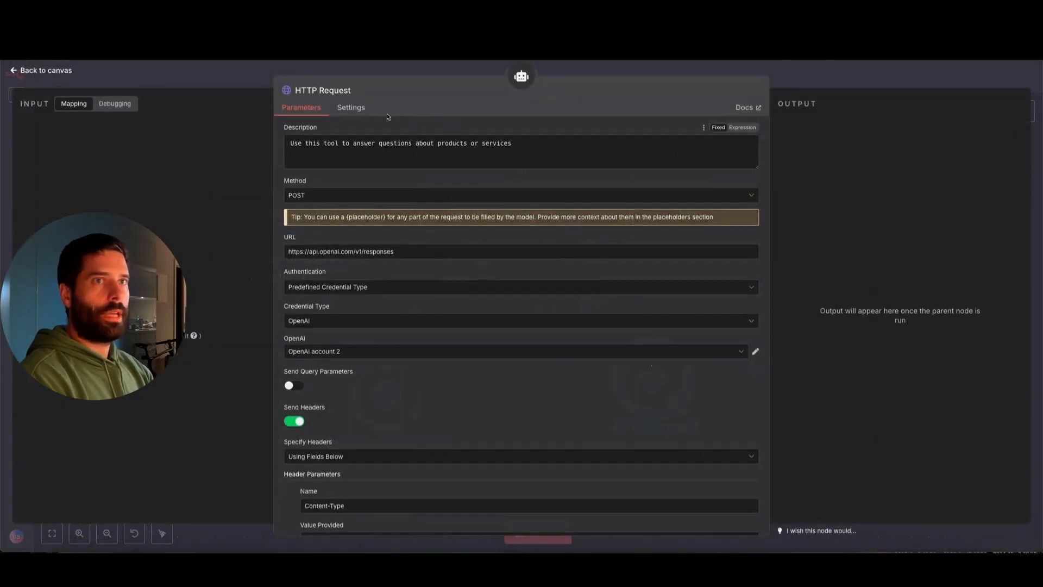
left_click(355, 90)
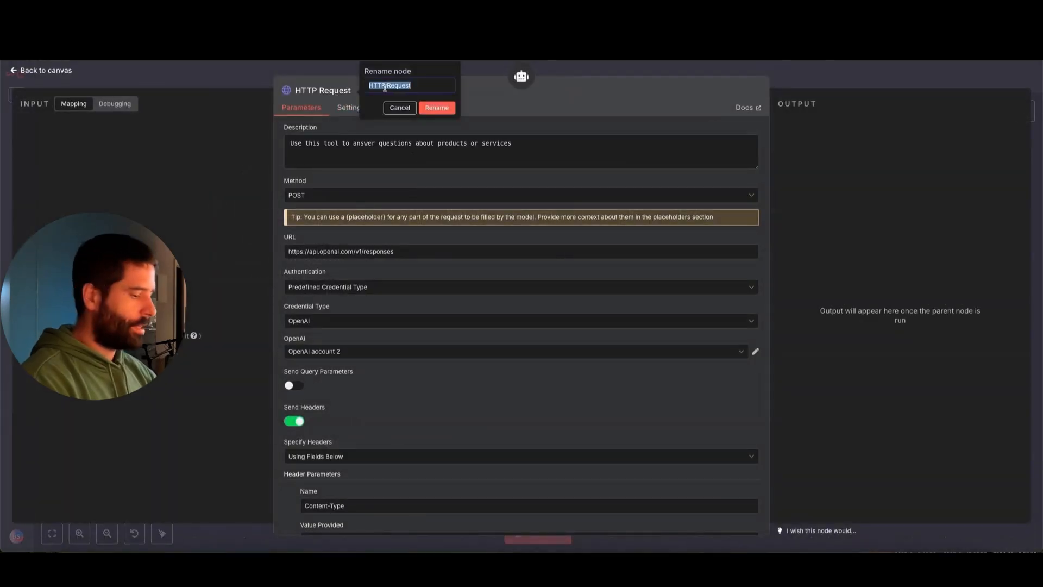
left_click(437, 108)
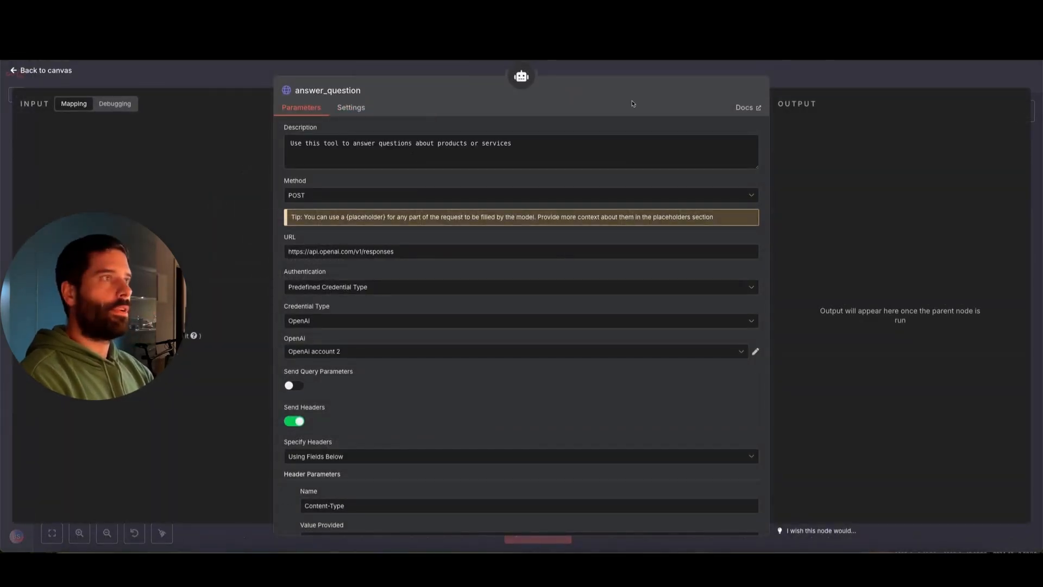
left_click(805, 90)
Step: Open the workflow's test chat and write the message "hi what products does joolca sell?"
mouse_move(921, 369)
left_mouse_down()
mouse_move(683, 378)
mouse_move(683, 410)
mouse_move(617, 275)
mouse_move(603, 218)
mouse_move(595, 226)
left_mouse_up()
left_click(681, 284)
scroll(681, 285, "down", 2)
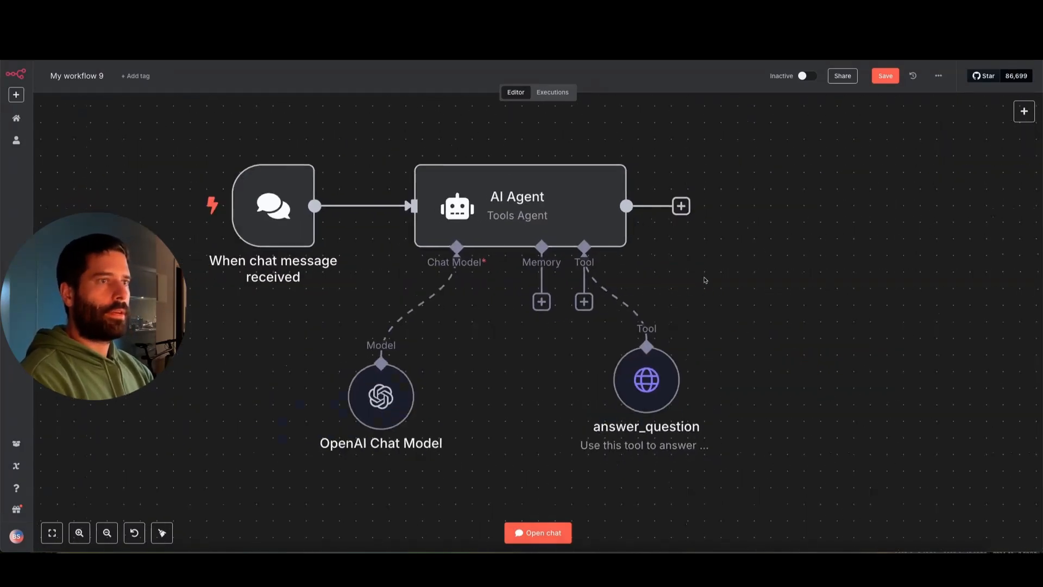
left_click_drag(541, 369, 543, 528)
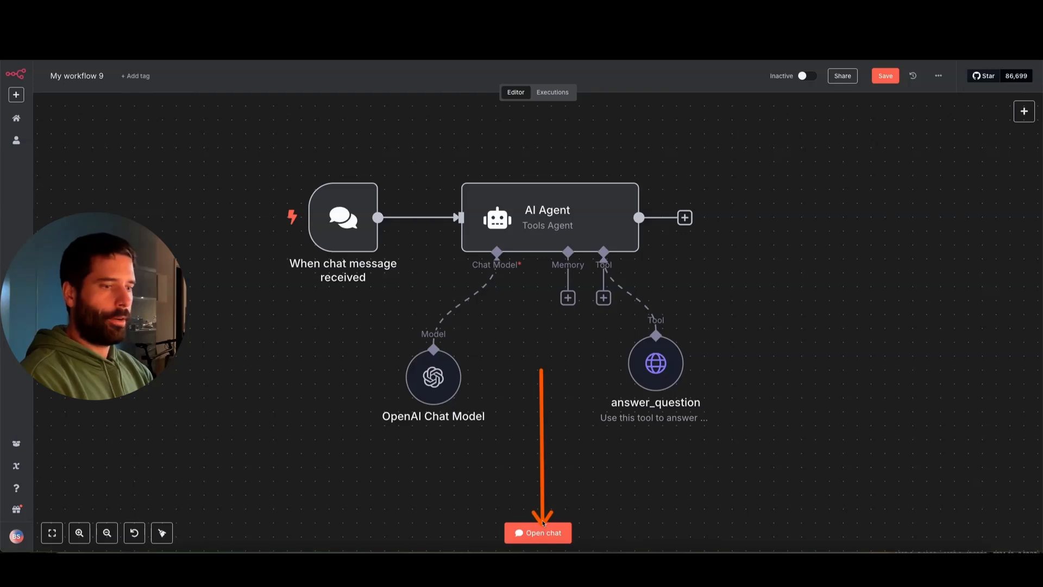
left_click(543, 524)
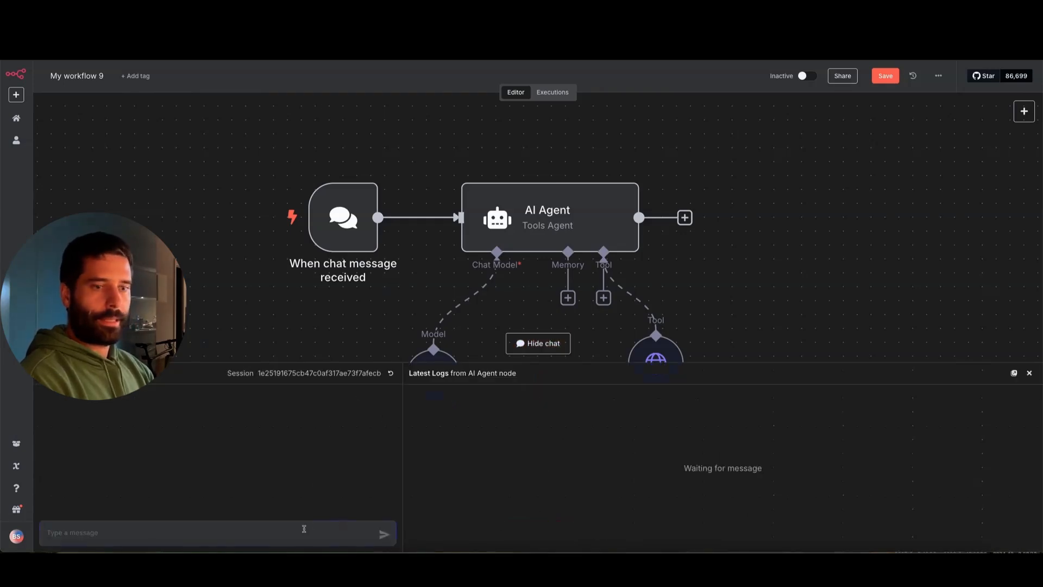
type("hi what products does joolca sell?")
left_click_drag(237, 448, 155, 522)
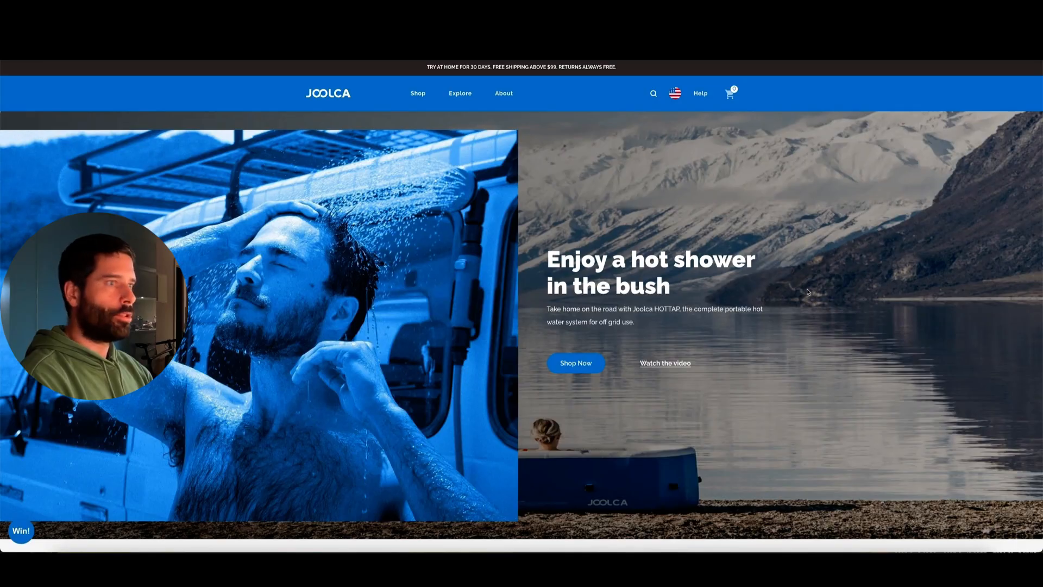
Step: Switch to the Joolca website and look through its homepage for the products it offers
scroll(807, 288, "down", 5)
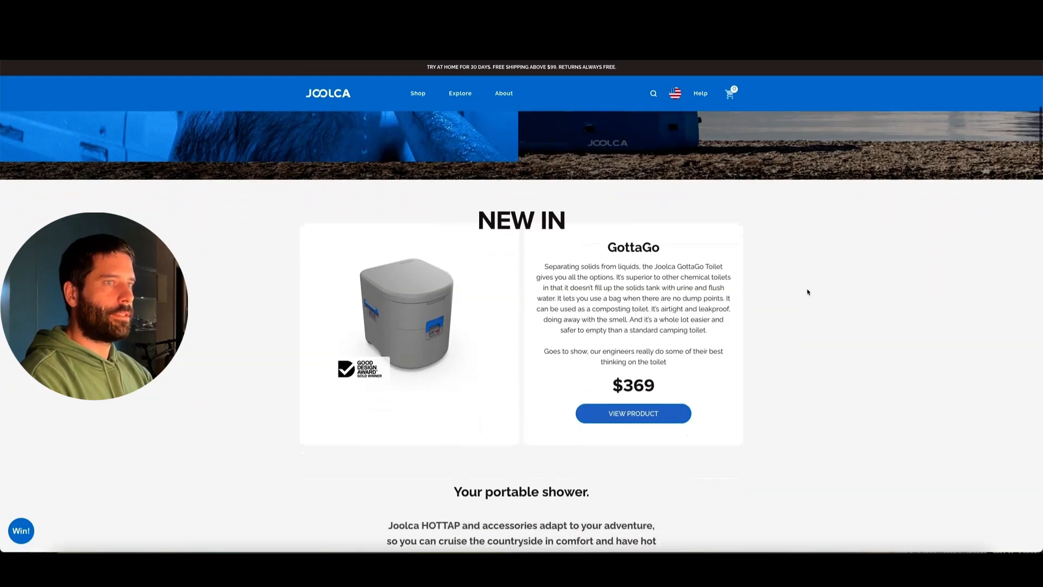
scroll(808, 292, "down", 2)
left_click_drag(808, 291, 624, 263)
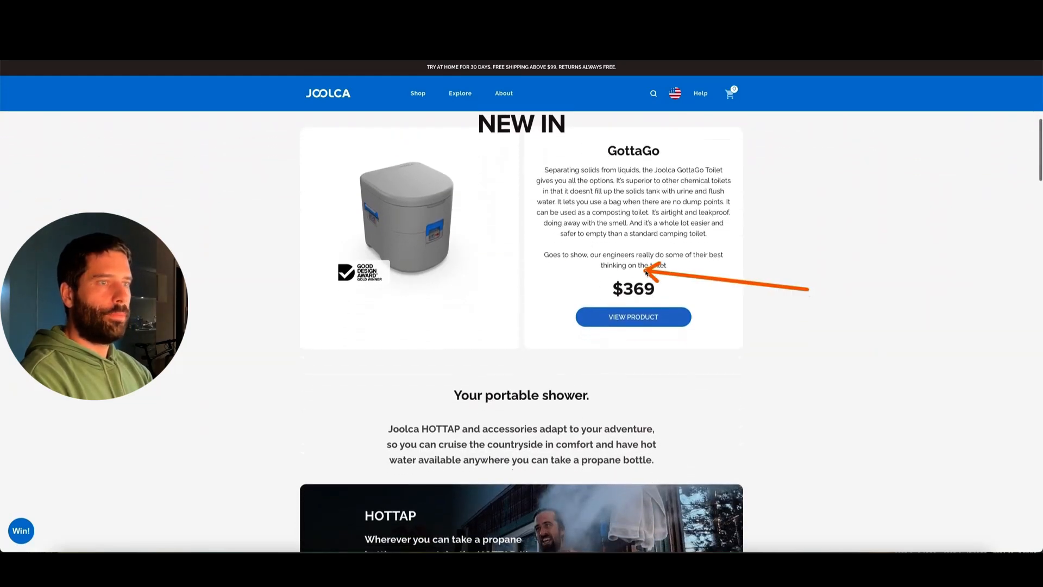
scroll(506, 255, "down", 3)
scroll(507, 255, "down", 3)
mouse_move(827, 380)
left_mouse_down()
mouse_move(576, 434)
mouse_move(585, 443)
left_mouse_up()
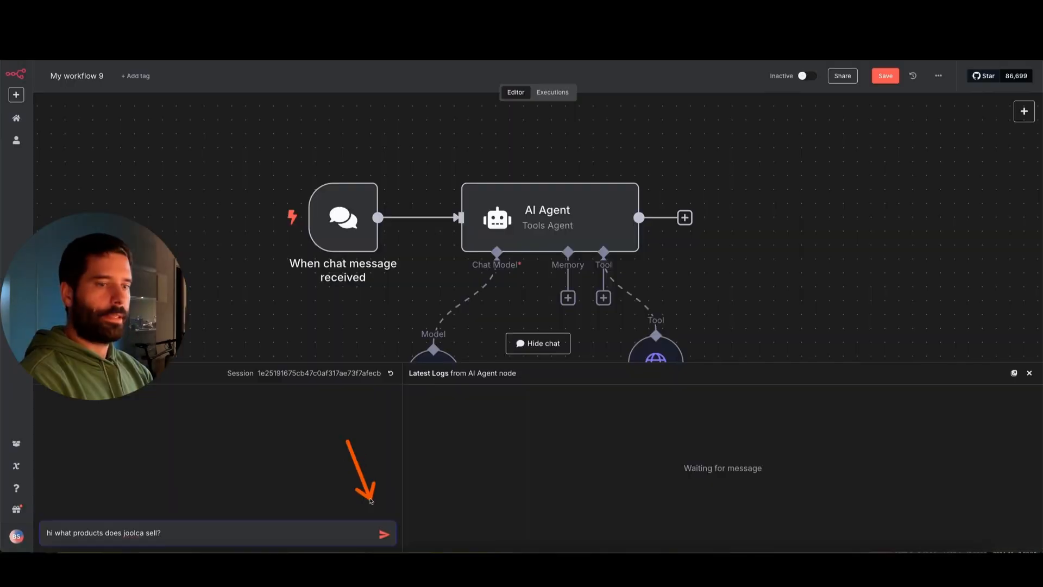
Step: Send the Joolca products question in the n8n chat and review the agent's run and its reply
left_click(383, 534)
scroll(726, 239, "down", 2)
mouse_move(709, 268)
left_mouse_down()
mouse_move(396, 189)
mouse_move(582, 163)
mouse_move(377, 401)
mouse_move(596, 196)
mouse_move(459, 310)
mouse_move(451, 323)
mouse_move(640, 180)
mouse_move(635, 239)
mouse_move(663, 323)
mouse_move(596, 179)
left_mouse_up()
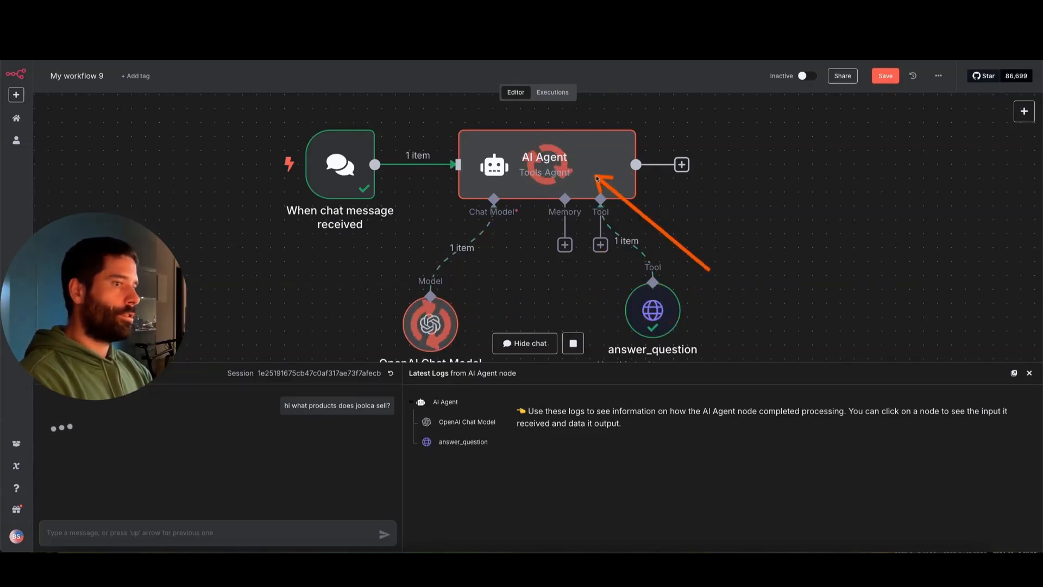
scroll(746, 257, "down", 1)
scroll(745, 258, "down", 1)
scroll(745, 258, "down", 1)
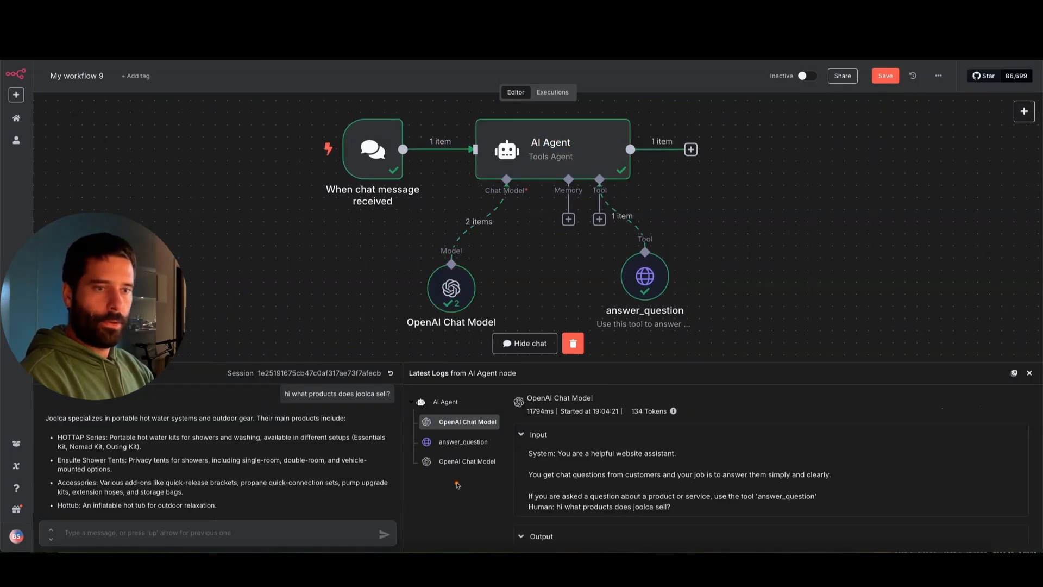
mouse_move(457, 484)
left_mouse_down()
mouse_move(351, 422)
mouse_move(164, 434)
mouse_move(314, 430)
left_mouse_up()
scroll(314, 429, "down", 1)
scroll(314, 430, "down", 1)
mouse_move(263, 474)
left_mouse_down()
mouse_move(163, 421)
mouse_move(140, 432)
mouse_move(118, 475)
left_mouse_up()
scroll(217, 451, "up", 1)
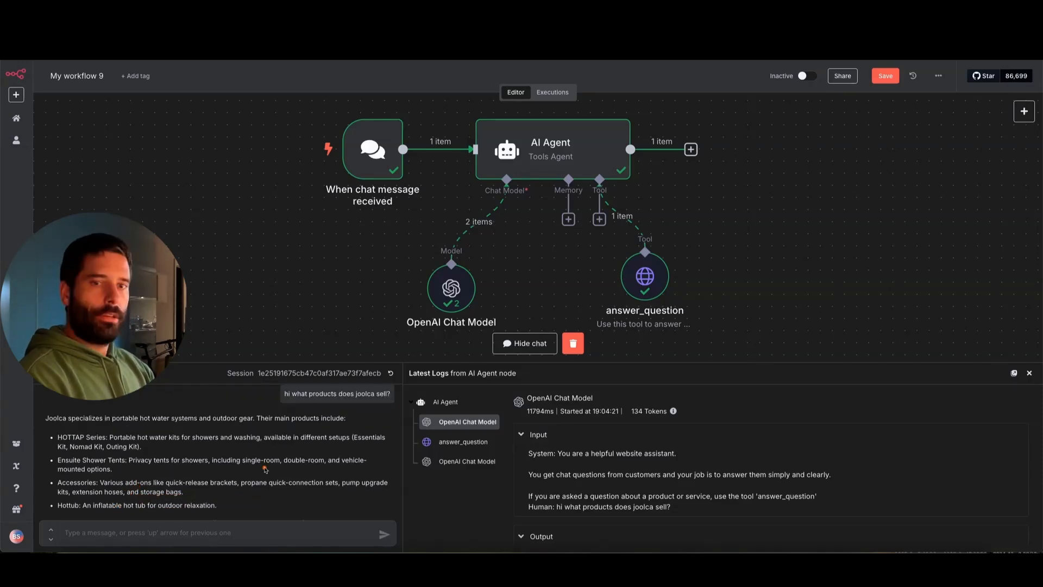
Step: Ask the agent "what was my last question?" and compare its reply with the earlier chat messages
type("what was my last question?")
left_click_drag(196, 447, 153, 518)
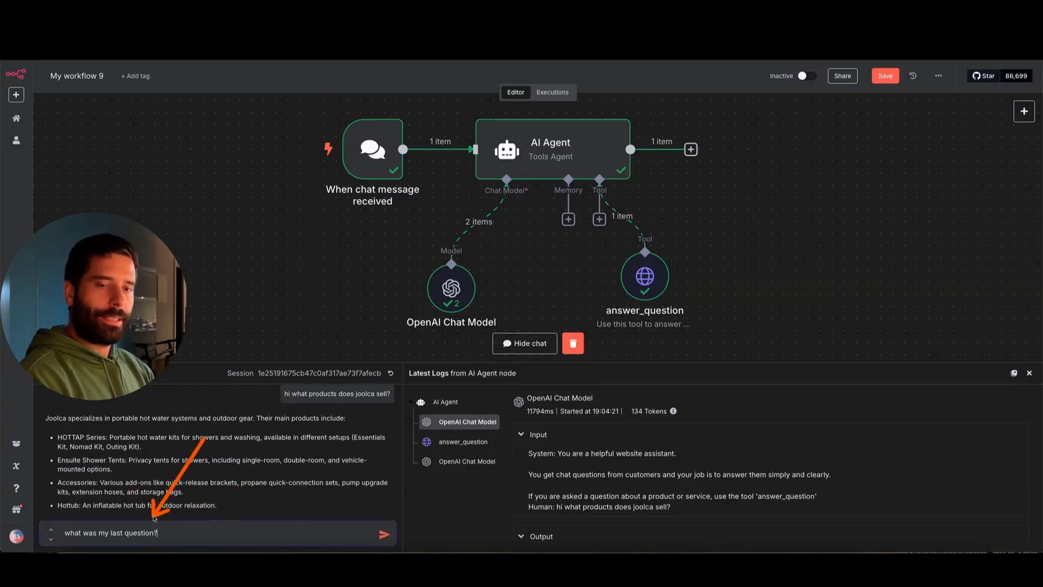
mouse_move(204, 439)
left_mouse_down()
mouse_move(255, 456)
mouse_move(163, 530)
mouse_move(136, 520)
left_mouse_up()
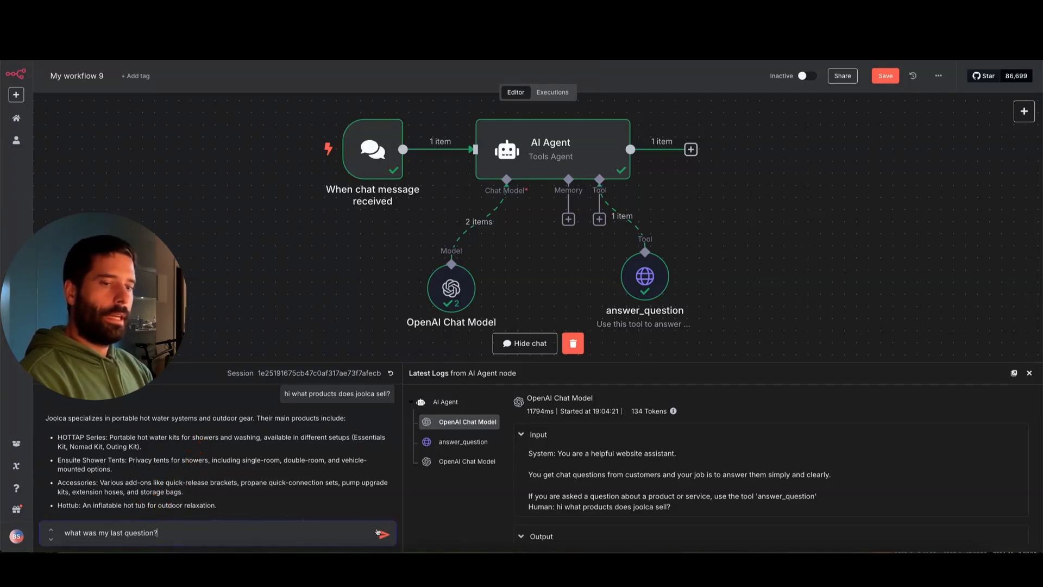
left_click(376, 531)
left_click_drag(815, 265, 611, 162)
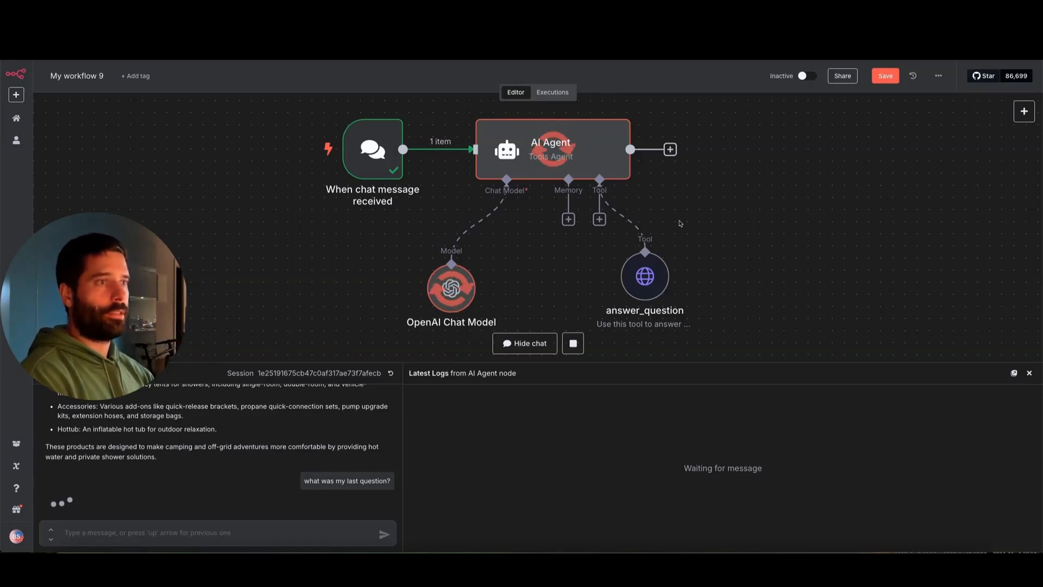
mouse_move(149, 483)
left_mouse_down()
mouse_move(170, 495)
mouse_move(322, 474)
left_mouse_up()
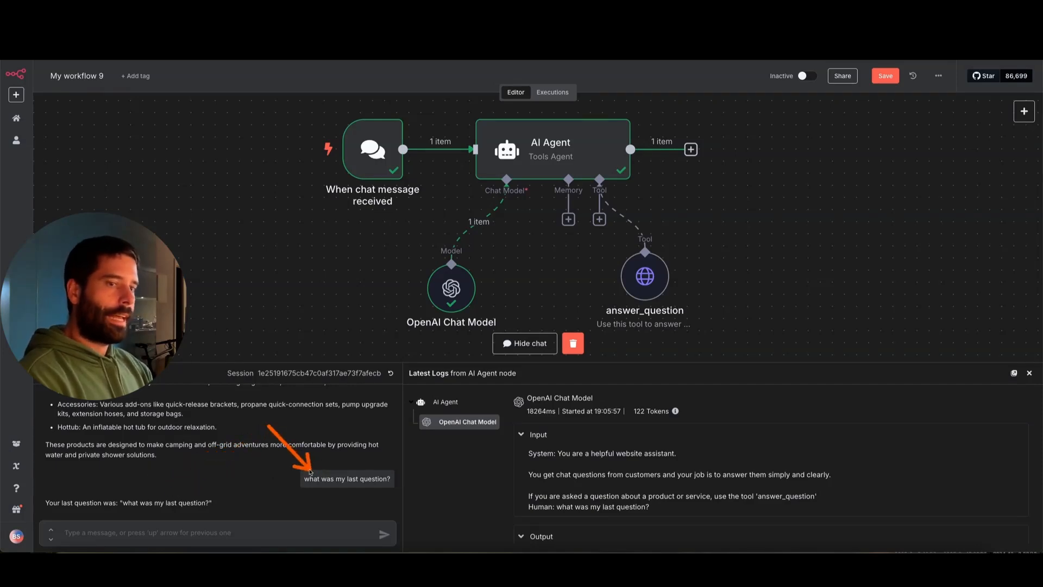
scroll(273, 447, "up", 2)
scroll(273, 447, "up", 3)
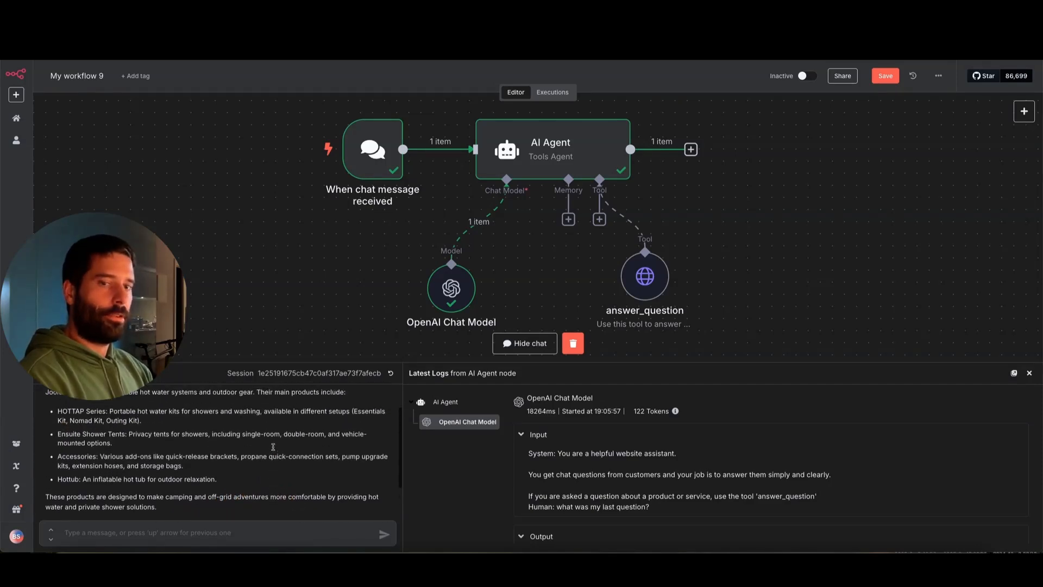
left_click_drag(159, 408, 279, 410)
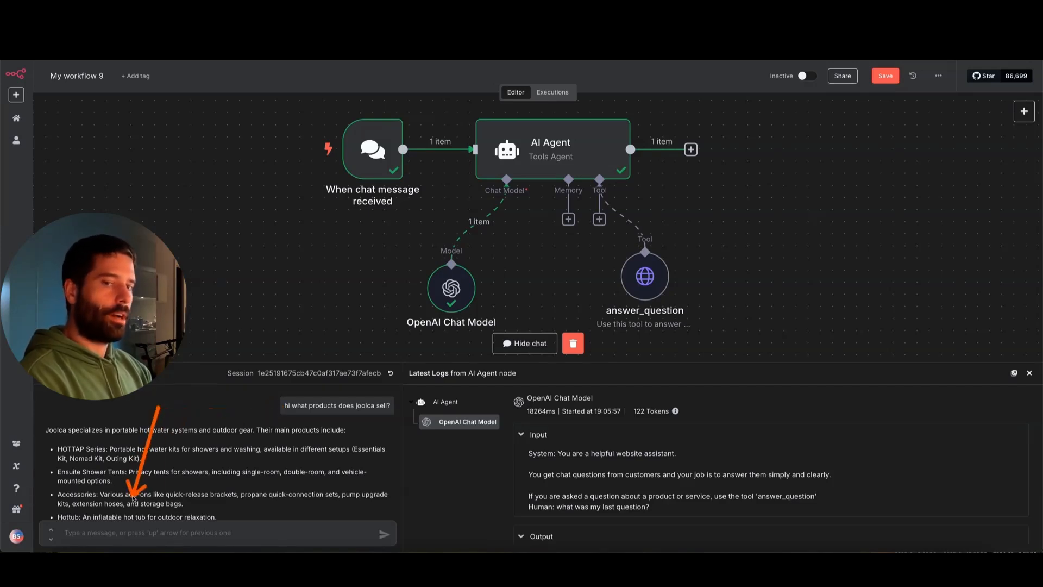
Step: Close the test chat and attach a Simple Memory node to the AI Agent's memory connection
scroll(211, 439, "down", 3)
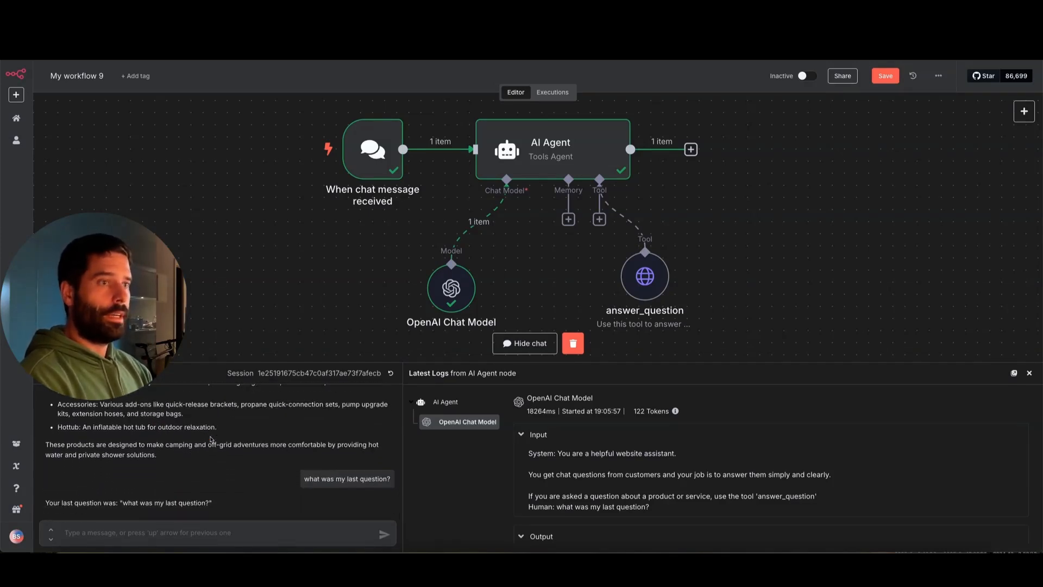
left_click(524, 343)
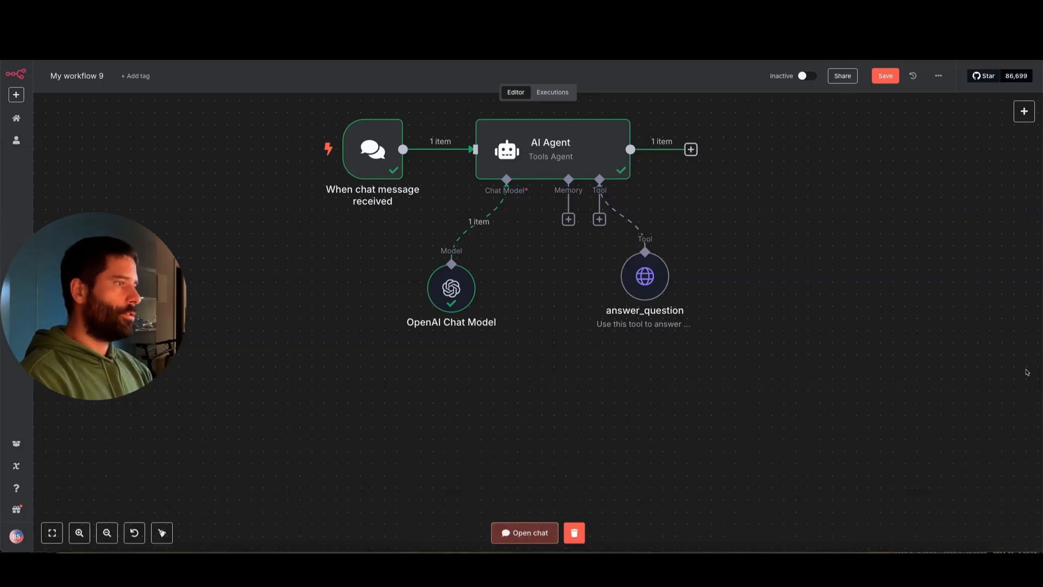
left_click_drag(570, 325, 570, 231)
left_click(568, 219)
mouse_move(711, 253)
left_mouse_down()
mouse_move(846, 136)
mouse_move(862, 139)
mouse_move(862, 348)
mouse_move(854, 170)
mouse_move(871, 177)
mouse_move(863, 178)
left_mouse_up()
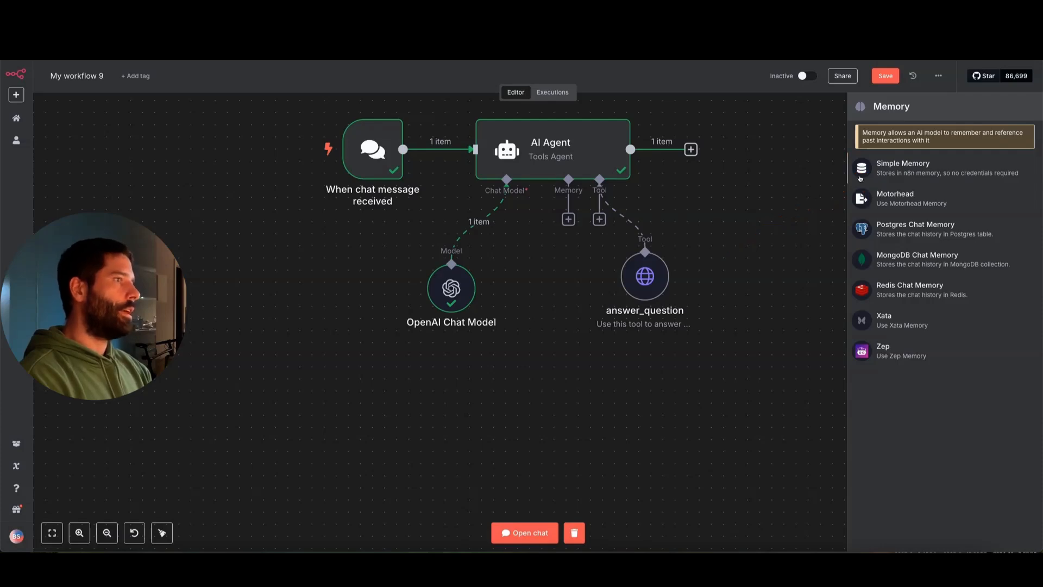
left_click(898, 169)
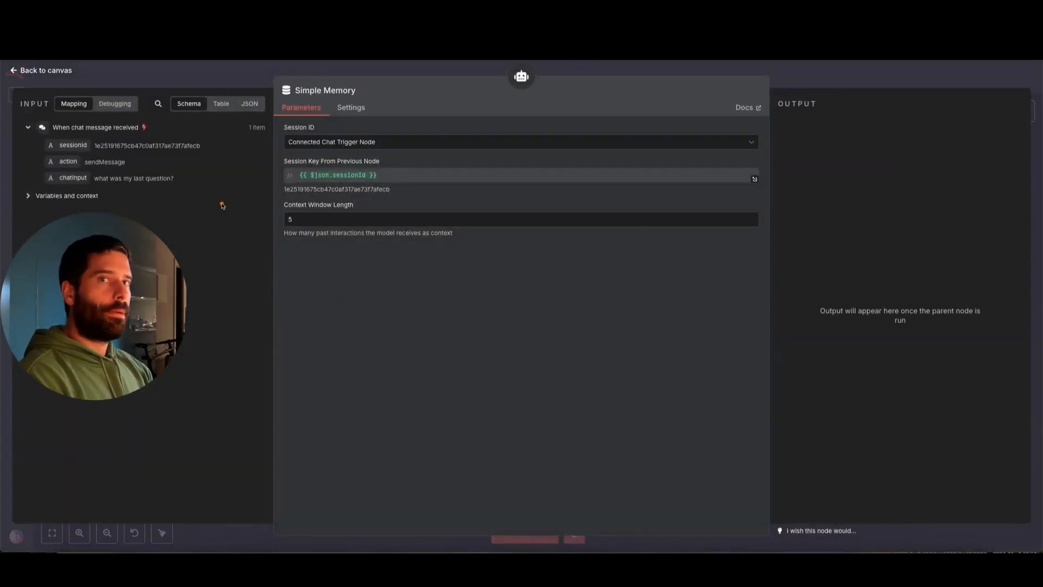
Step: Check the Simple Memory node's session key against the chat trigger's sessionId and edit its context window length
left_click_drag(243, 191, 289, 139)
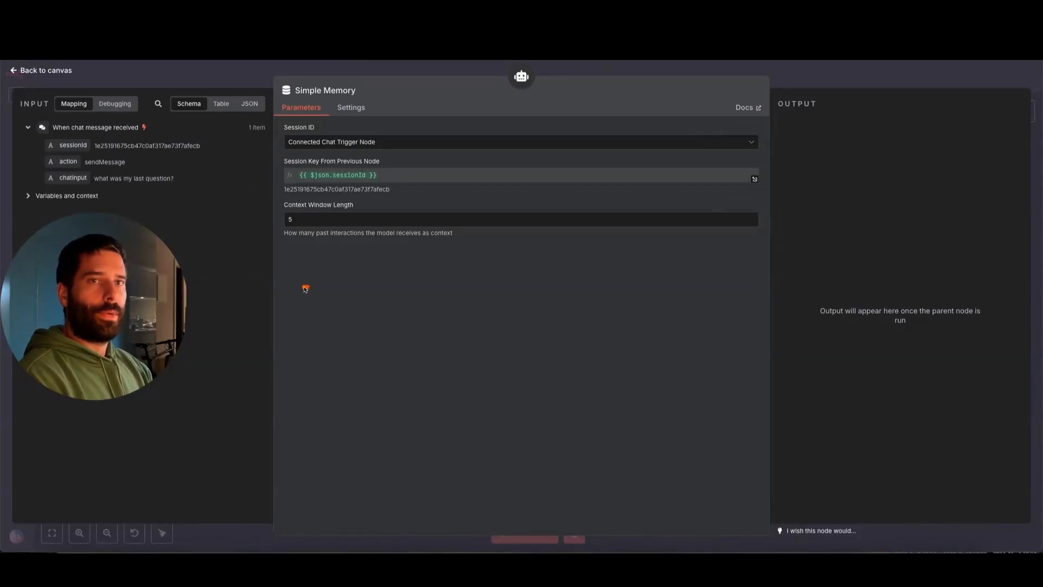
left_click_drag(306, 288, 181, 150)
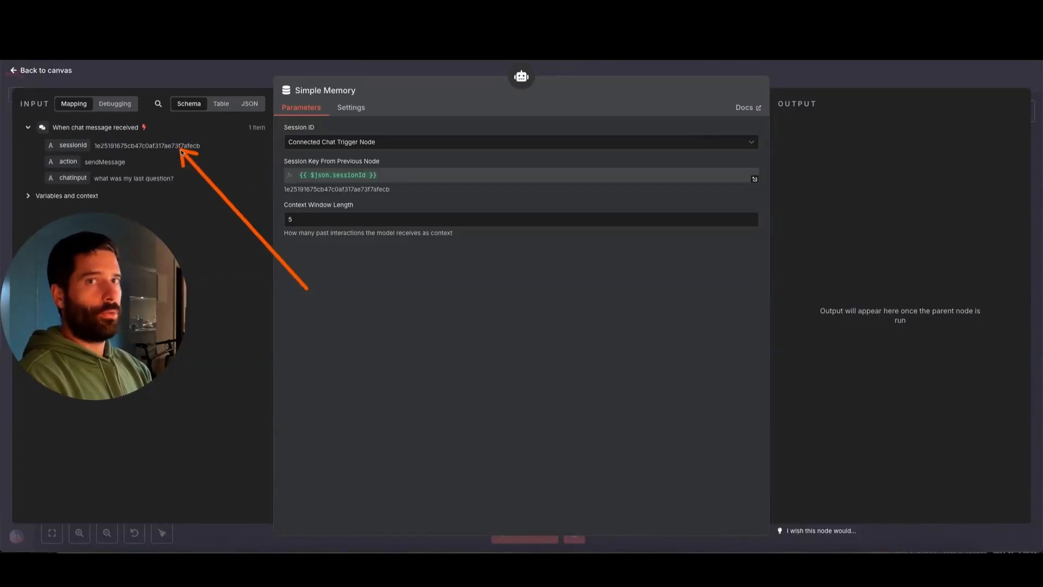
mouse_move(182, 152)
left_mouse_down()
mouse_move(125, 196)
mouse_move(92, 152)
mouse_move(109, 166)
mouse_move(87, 184)
mouse_move(145, 205)
mouse_move(116, 185)
mouse_move(163, 182)
mouse_move(94, 152)
mouse_move(195, 154)
left_mouse_up()
mouse_move(201, 237)
left_mouse_down()
mouse_move(249, 200)
mouse_move(288, 147)
mouse_move(291, 172)
mouse_move(226, 168)
mouse_move(182, 146)
mouse_move(291, 178)
mouse_move(283, 223)
left_mouse_up()
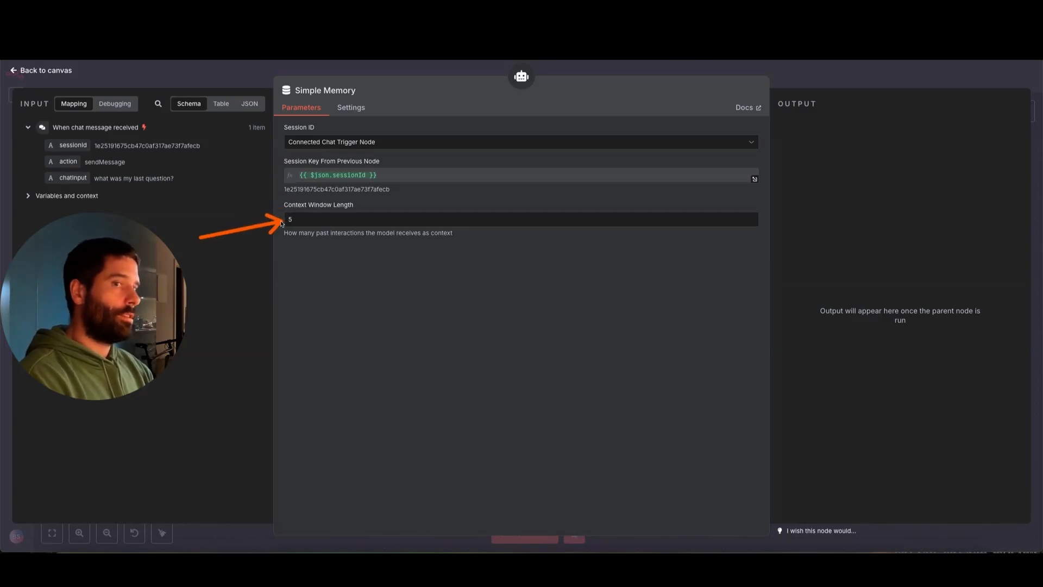
left_click_drag(282, 223, 274, 228)
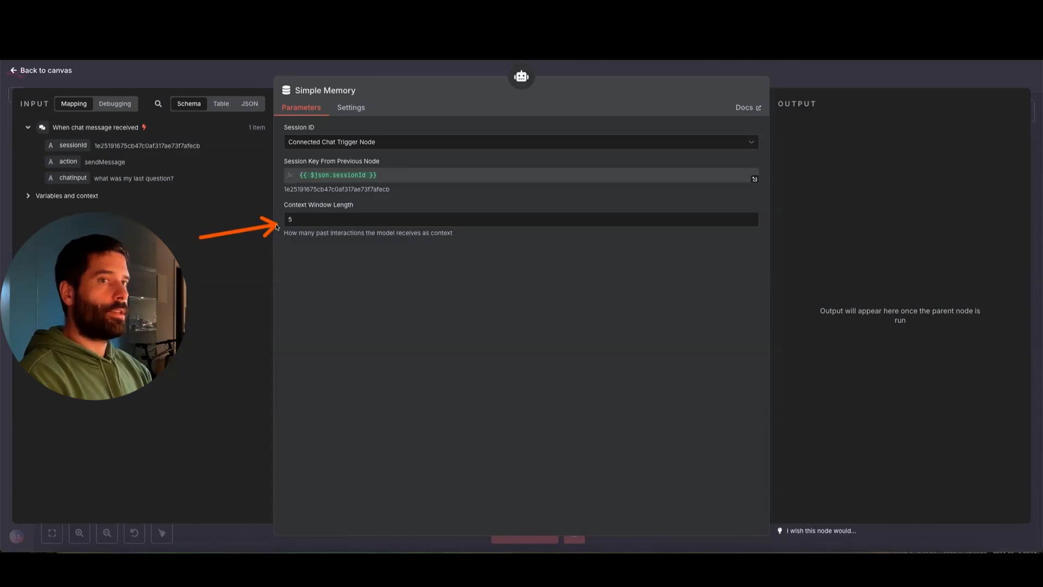
left_click_drag(279, 226, 283, 224)
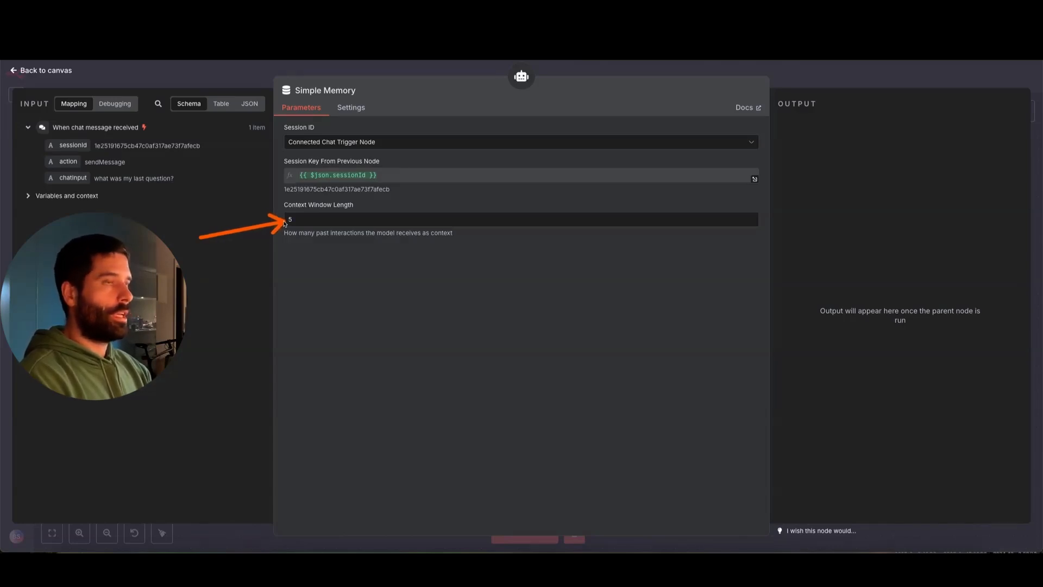
key("Escape")
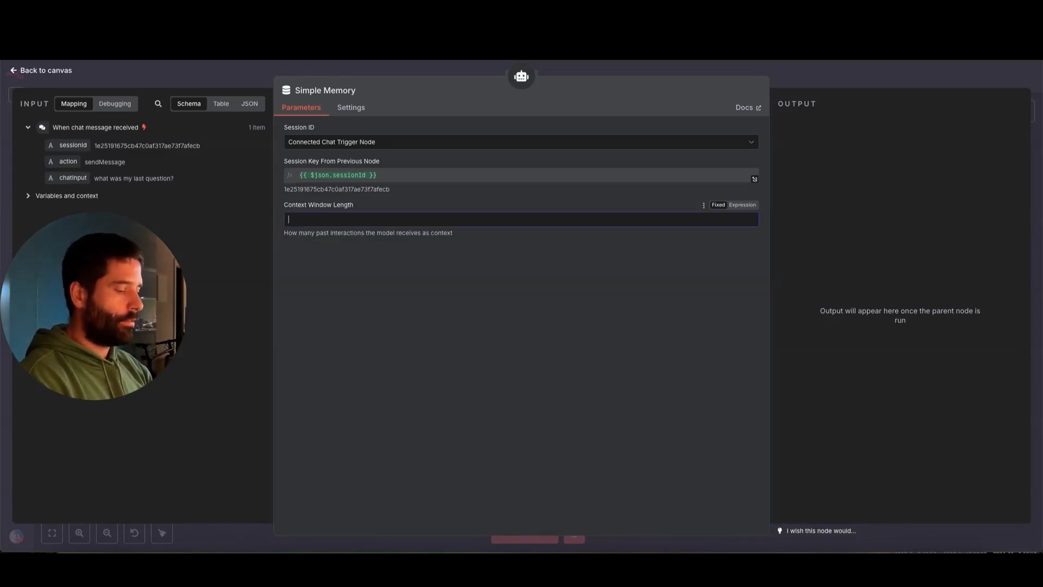
left_click_drag(330, 298, 304, 226)
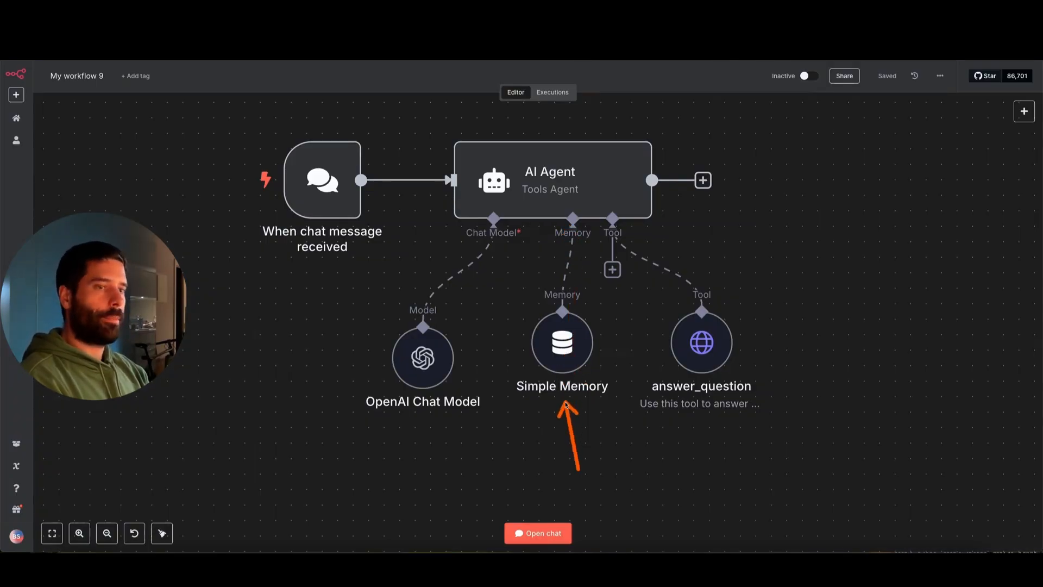
Step: Switch the OpenAI Chat Model node's model to gpt-4.1-nano and return to the canvas
double_click(431, 368)
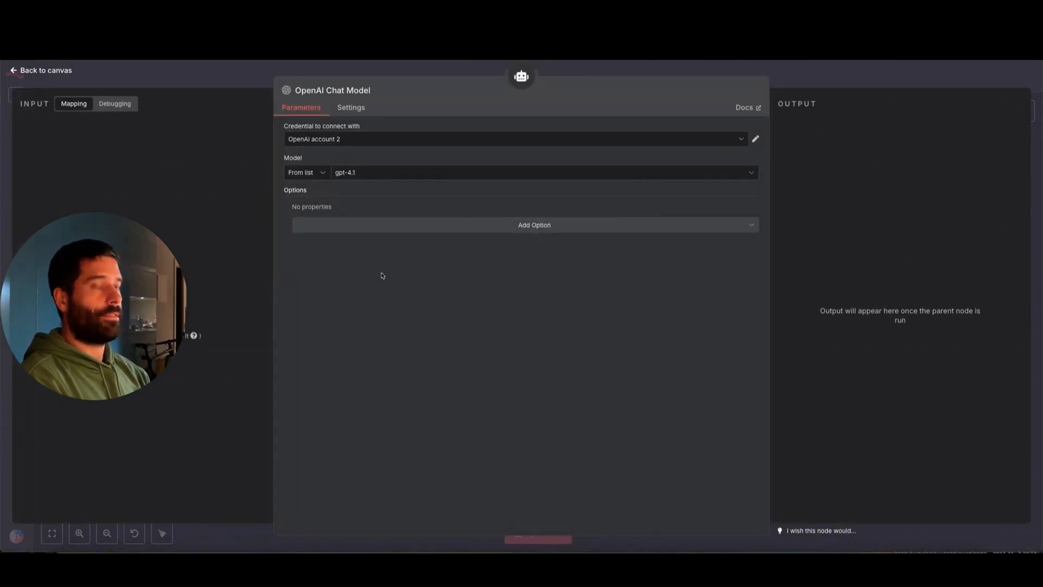
left_click(347, 178)
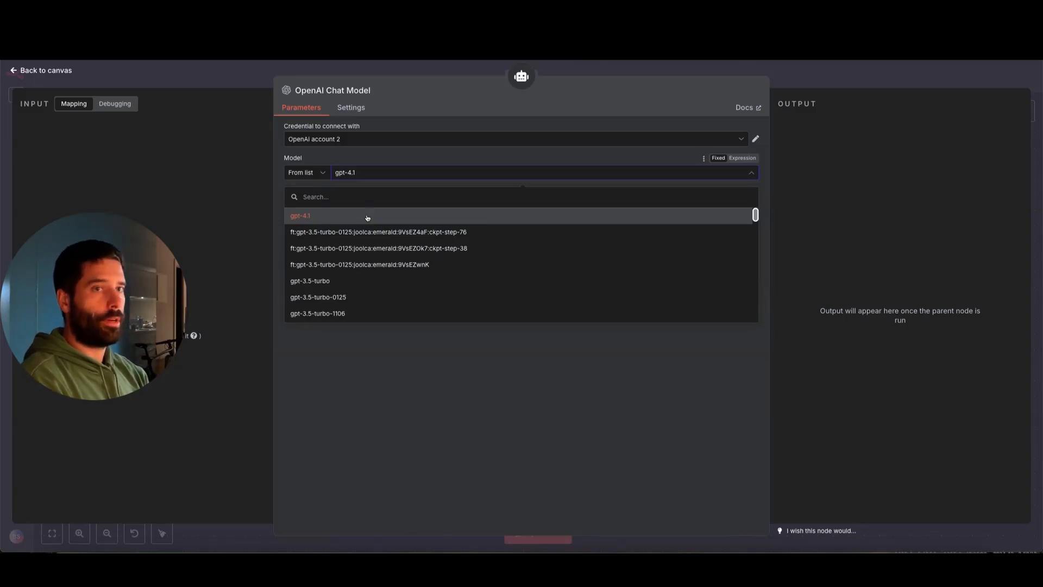
scroll(370, 234, "down", 6)
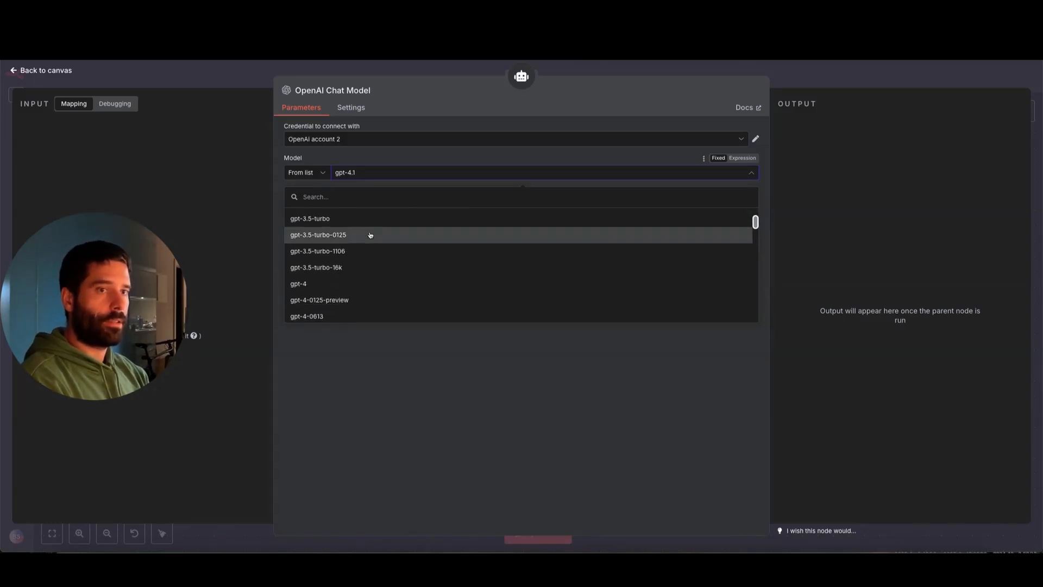
scroll(369, 235, "down", 3)
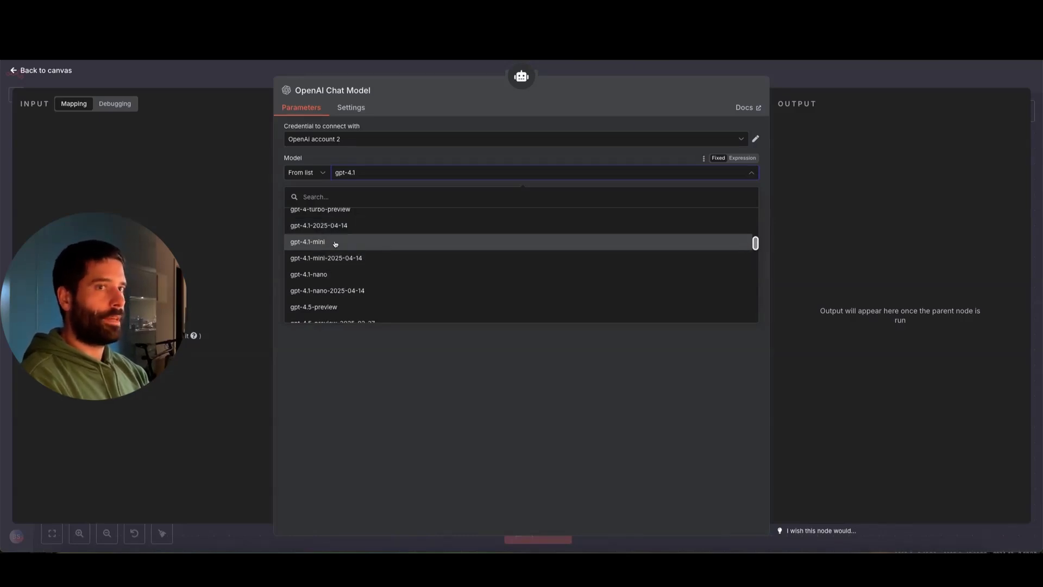
left_click(356, 276)
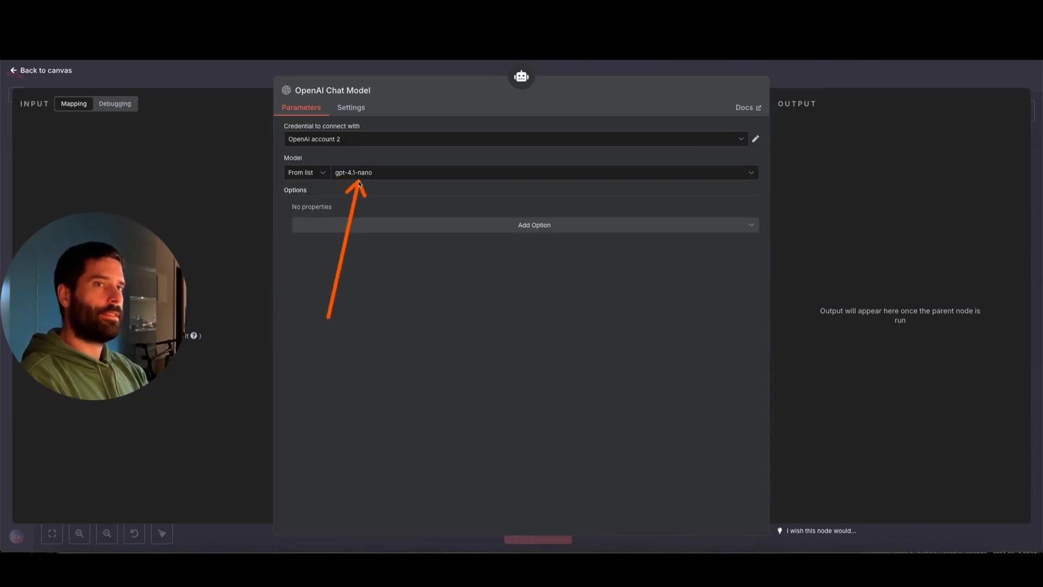
key("Escape")
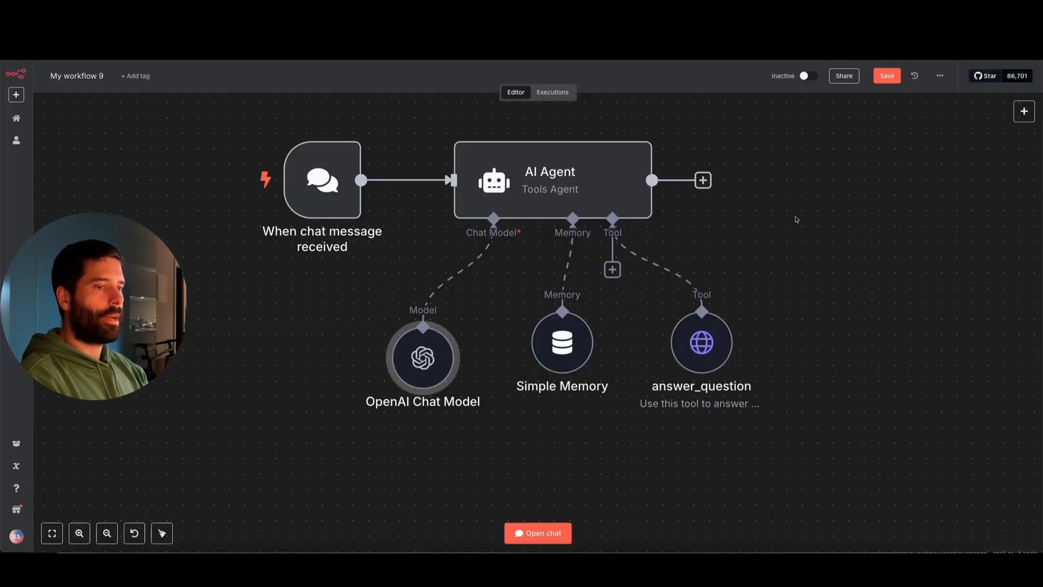
Step: Open the workflow's test chat and send the messages "hi there" and "what products does joolca offer"
left_click(544, 527)
mouse_move(346, 441)
left_mouse_down()
mouse_move(310, 401)
mouse_move(244, 382)
mouse_move(205, 480)
mouse_move(237, 387)
mouse_move(261, 378)
mouse_move(304, 399)
mouse_move(282, 379)
mouse_move(257, 380)
mouse_move(370, 380)
left_mouse_up()
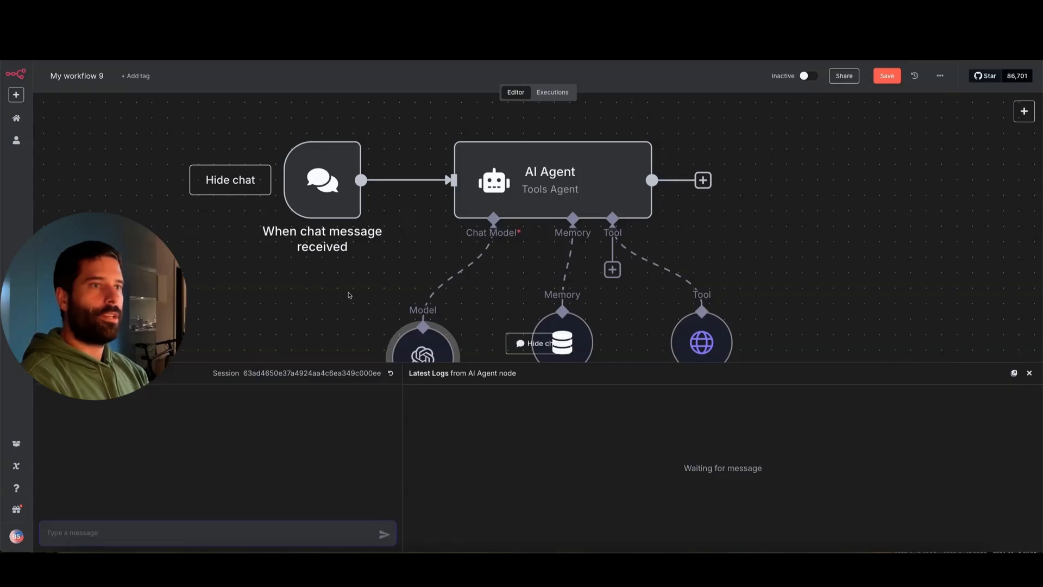
key("1")
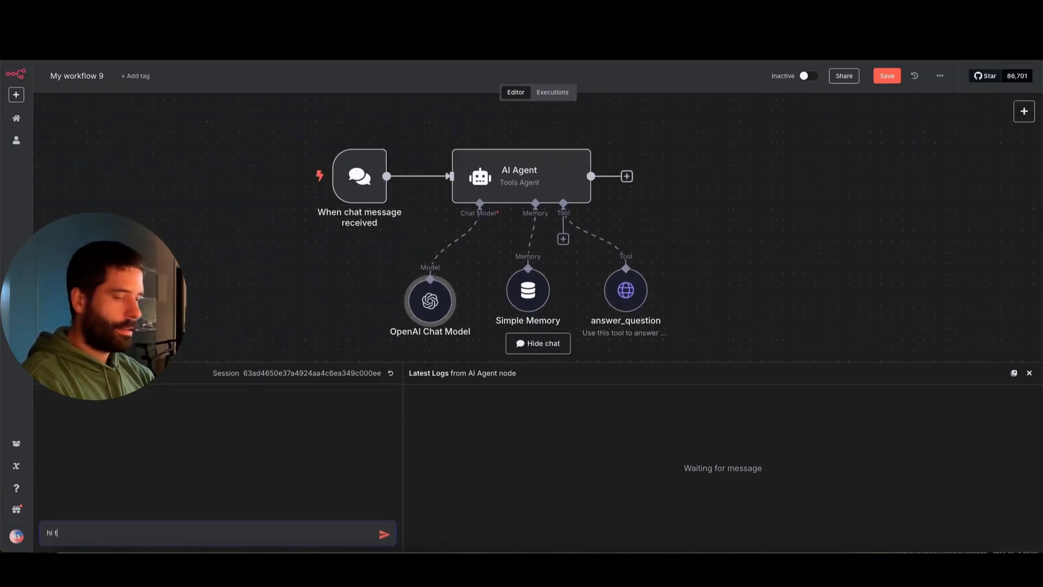
key("Return")
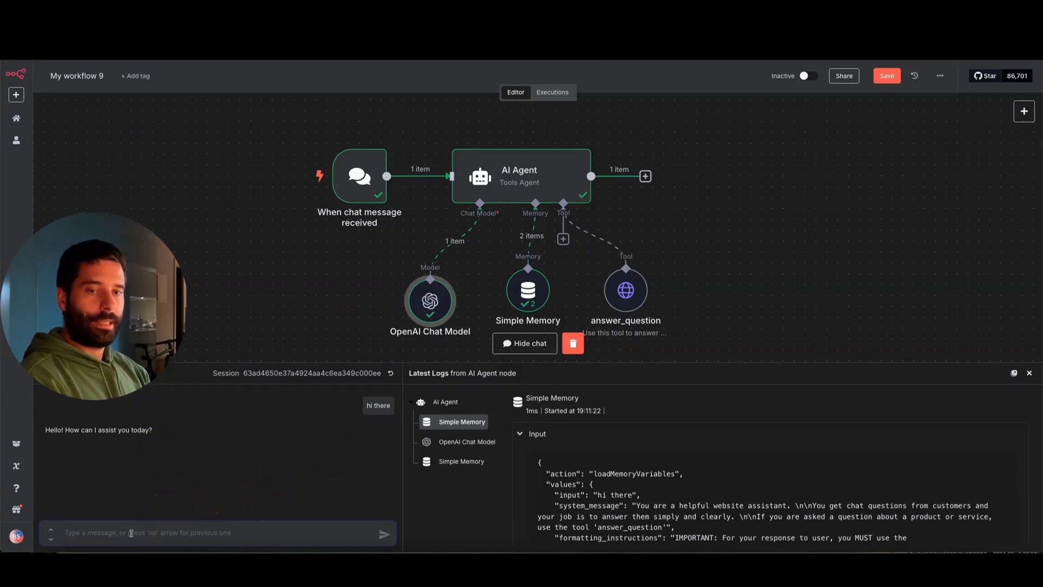
type("what products does joolca offer")
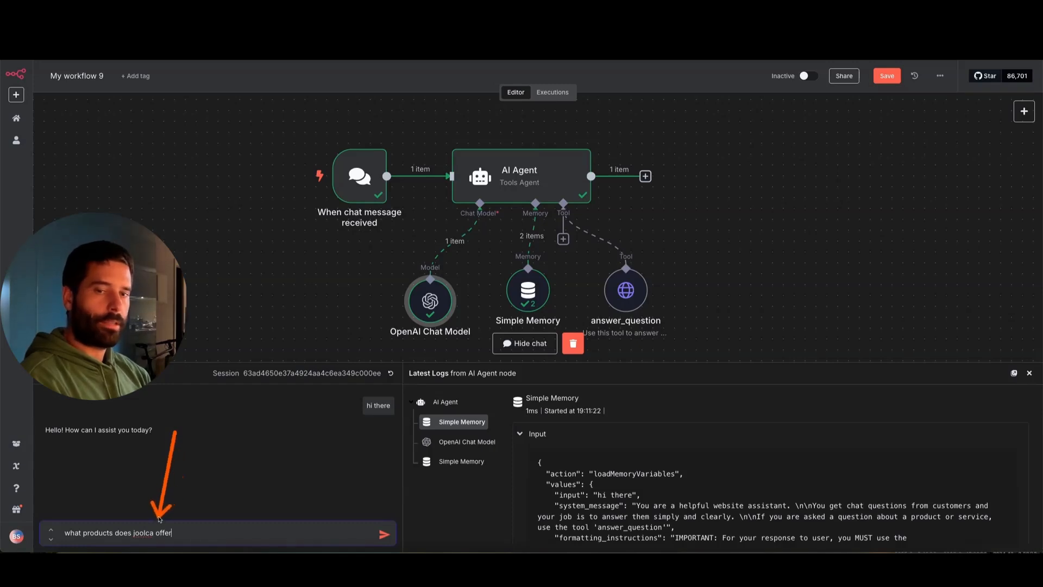
key("Return")
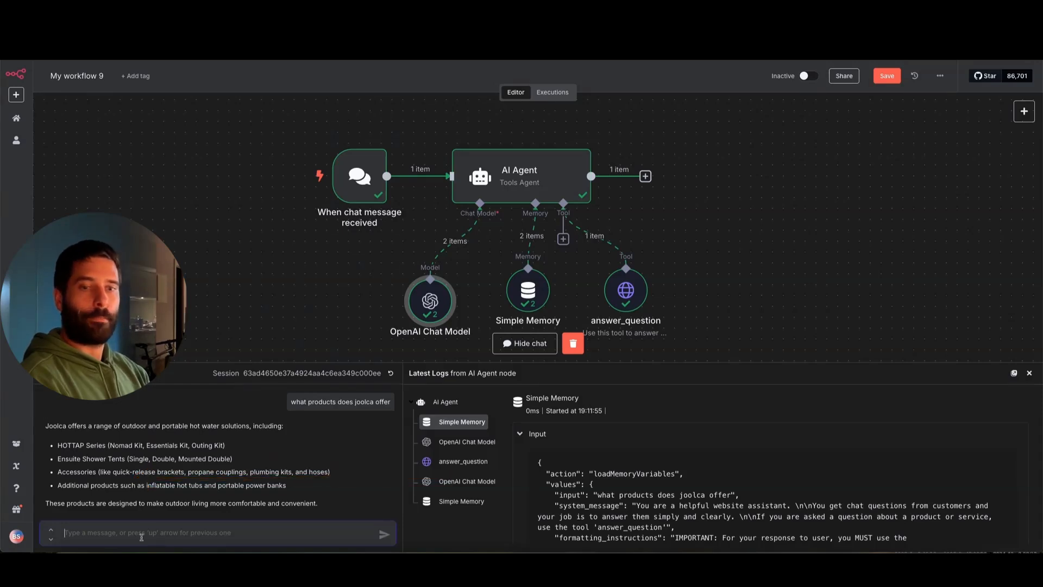
Step: Ask the agent "what was my last question" and check its reply against the earlier chat messages
type("what was my last question")
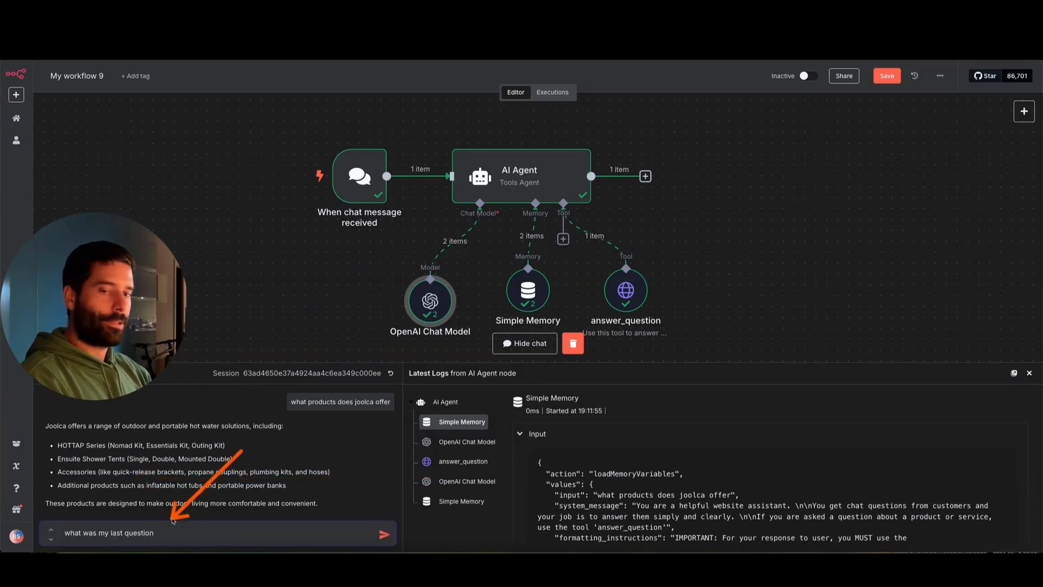
key("Return")
scroll(279, 454, "up", 2)
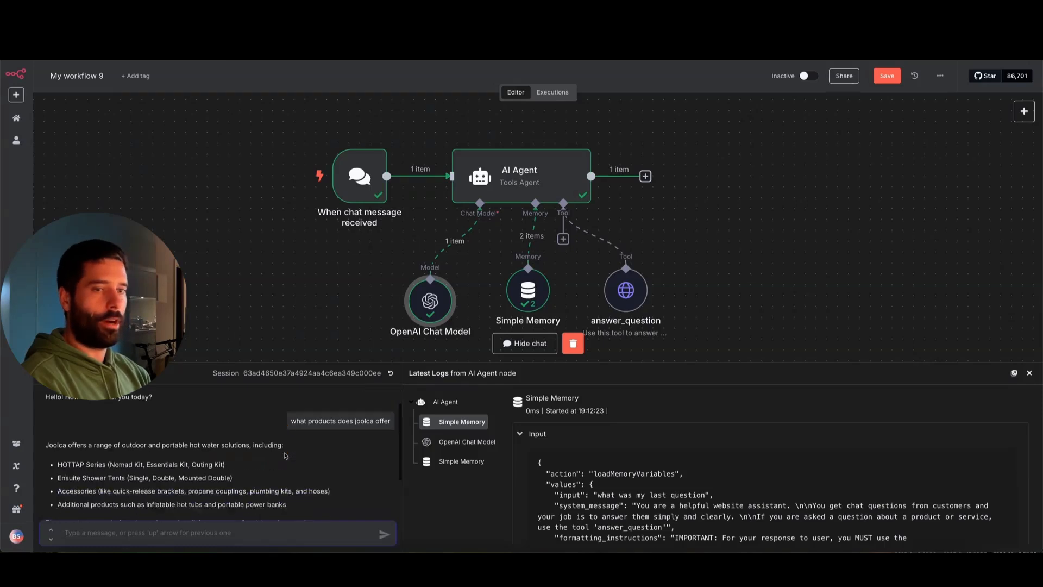
scroll(284, 453, "down", 3)
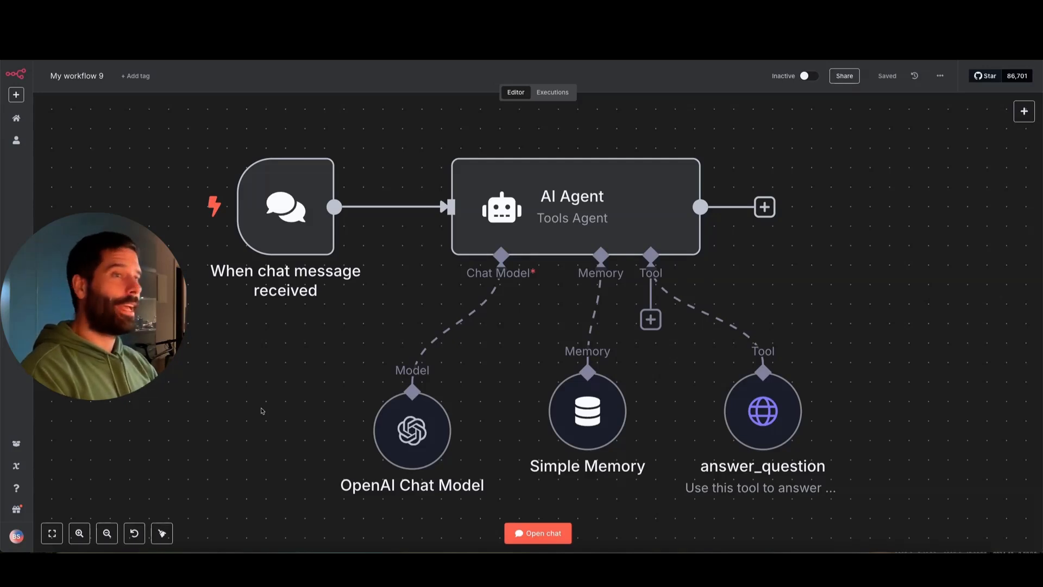
Step: Open the AI Agent node, review its prompt source and system message, and return to the canvas
mouse_move(296, 384)
left_mouse_down()
mouse_move(296, 158)
mouse_move(296, 298)
mouse_move(283, 242)
mouse_move(389, 211)
mouse_move(467, 209)
mouse_move(350, 263)
mouse_move(458, 239)
left_mouse_up()
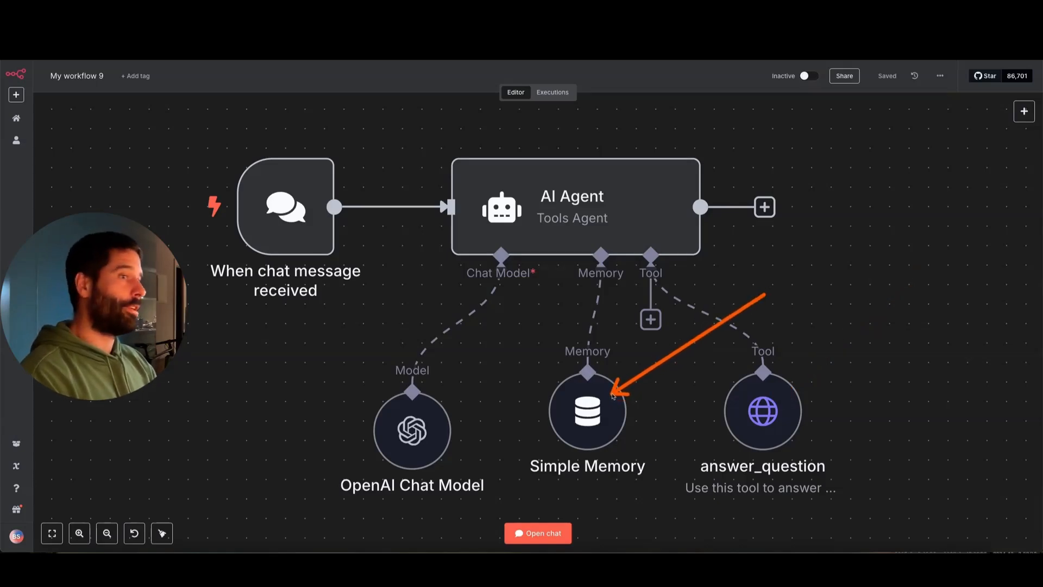
left_click(662, 219)
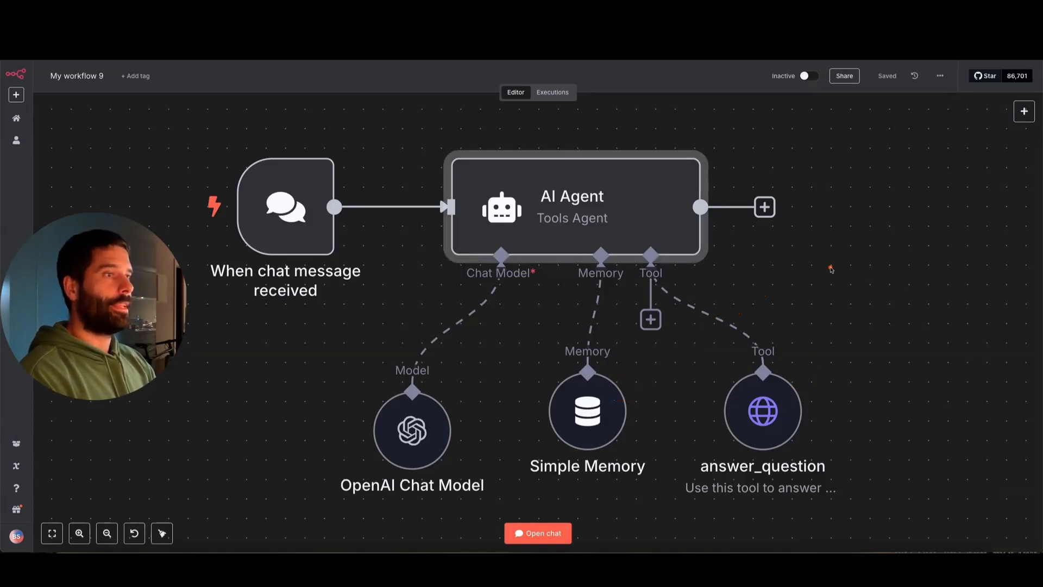
double_click(650, 216)
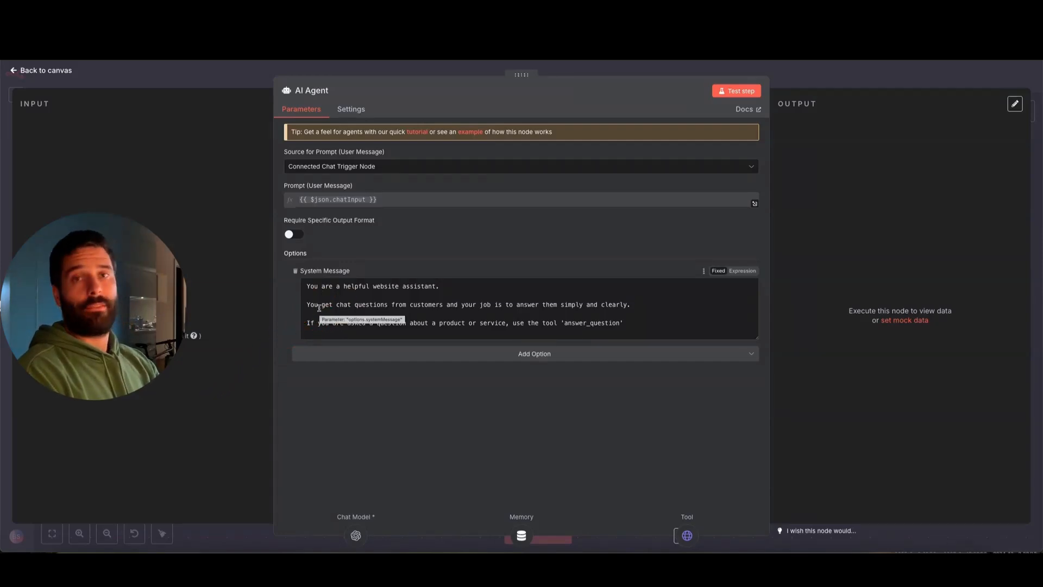
key("Escape")
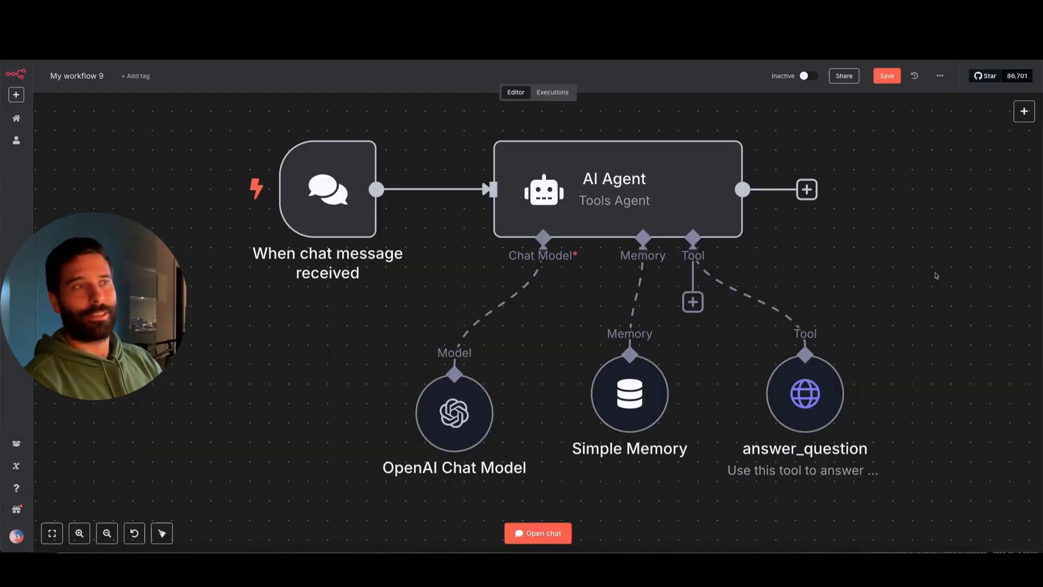